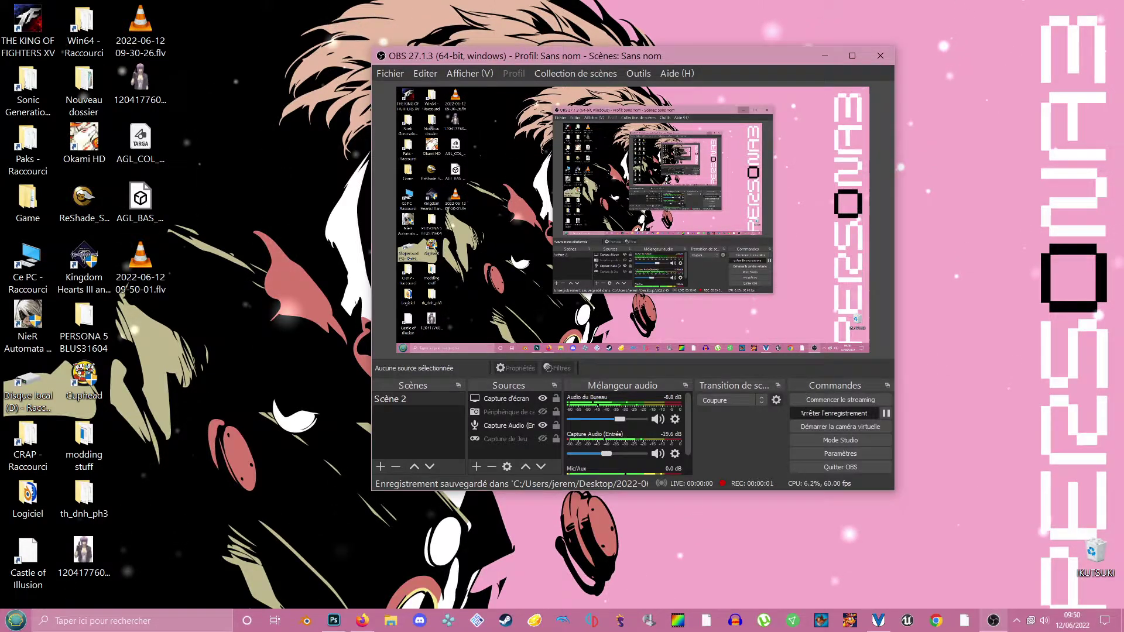
# Minimize OBS and switch to Photoshop with the AGL_COL_OTR_P4.psd texture open.
pyautogui.click(824, 56)
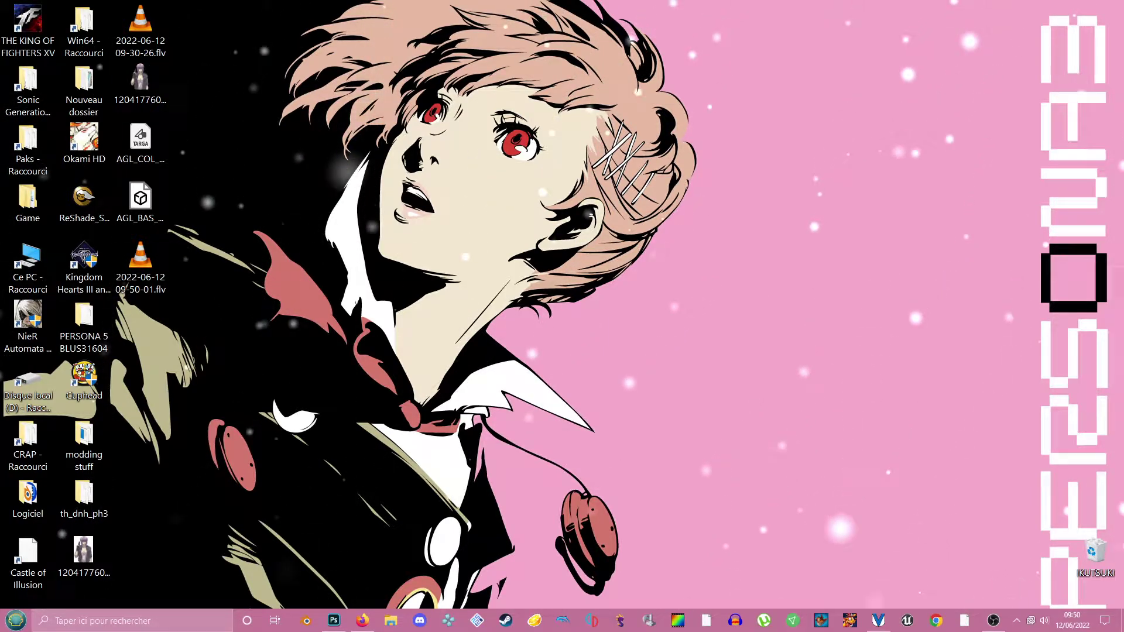
pyautogui.moveTo(334, 621)
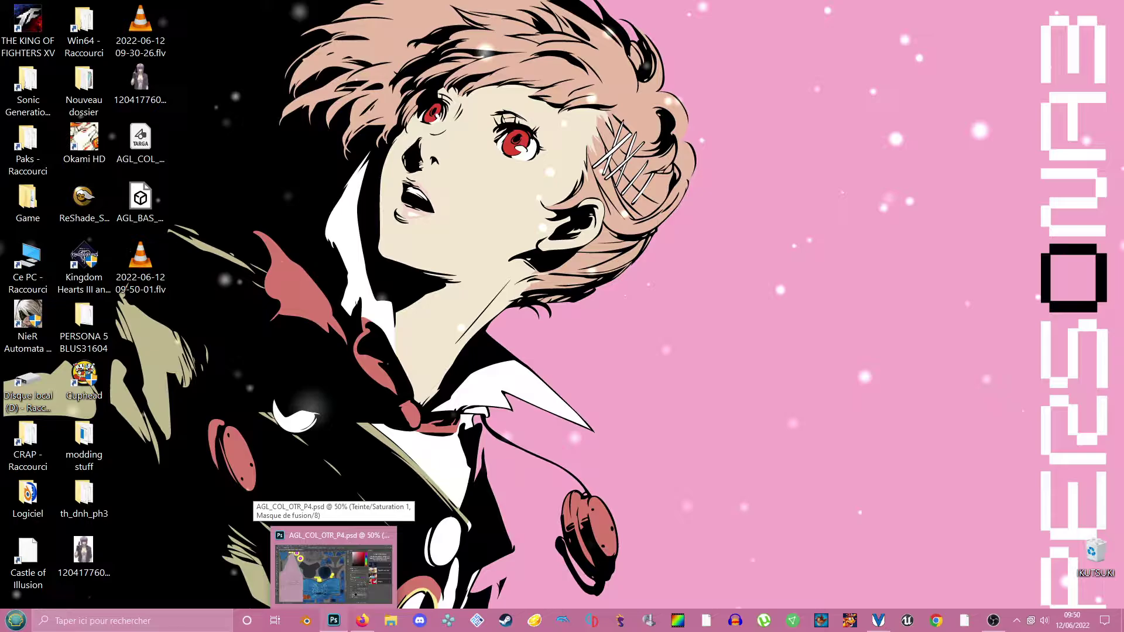
pyautogui.click(355, 594)
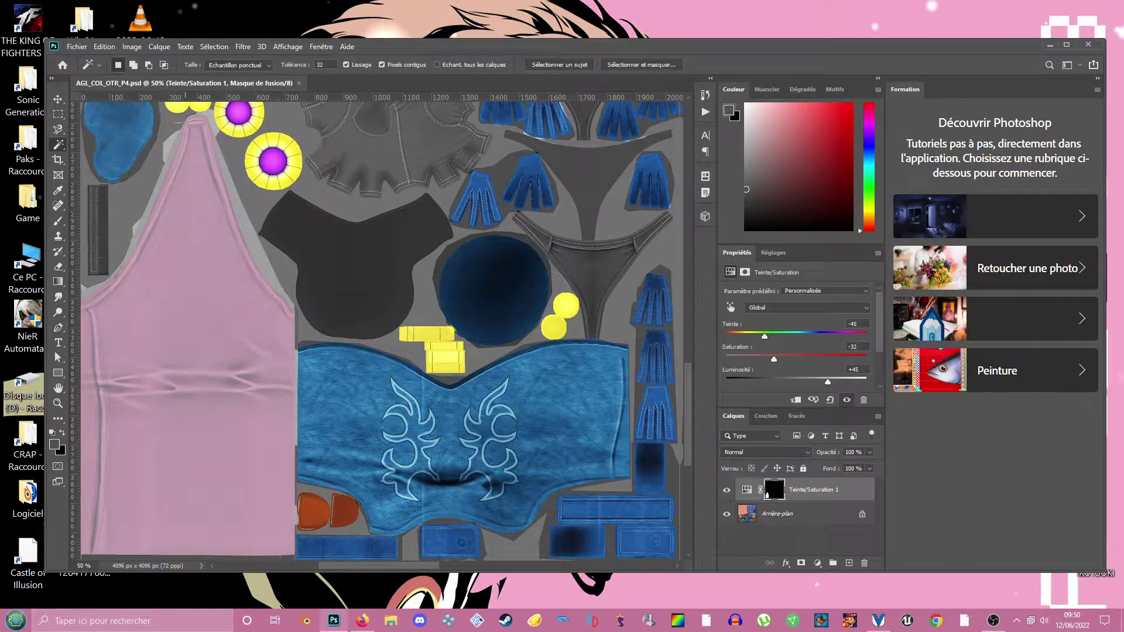
pyautogui.moveTo(379, 566)
pyautogui.mouseDown()
pyautogui.moveTo(512, 566)
pyautogui.moveTo(355, 566)
pyautogui.moveTo(370, 566)
pyautogui.mouseUp()
pyautogui.hscroll(1, 381, 331)
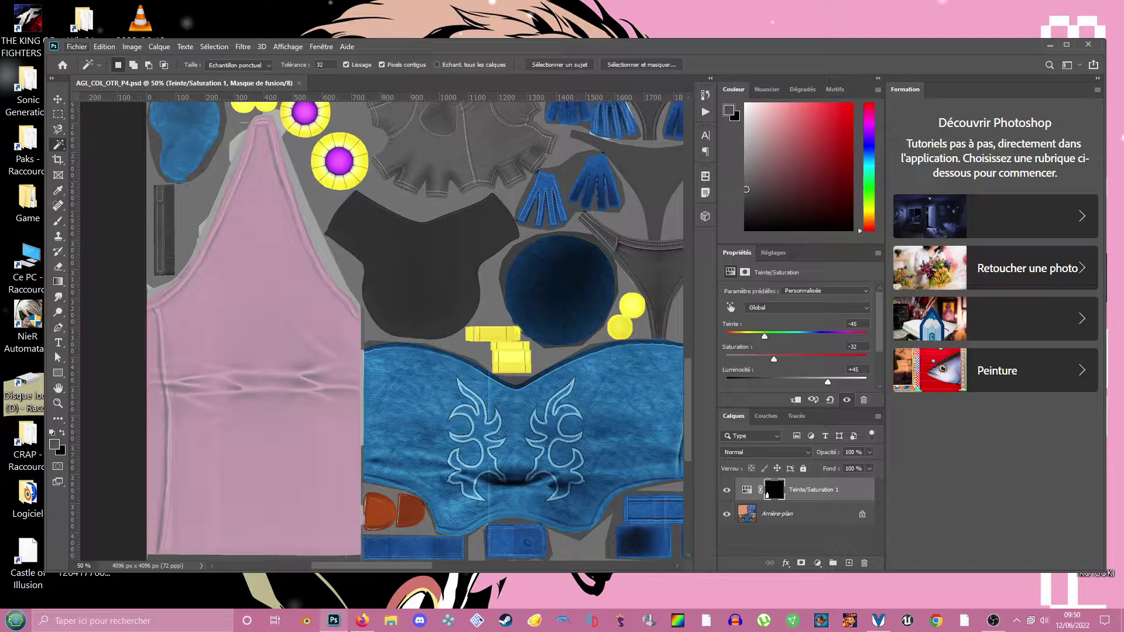
# Save the texture as AGL_COL_OTR_P4.psd in the P4 folder, overwriting the existing file and keeping maximized compatibility.
pyautogui.click(76, 47)
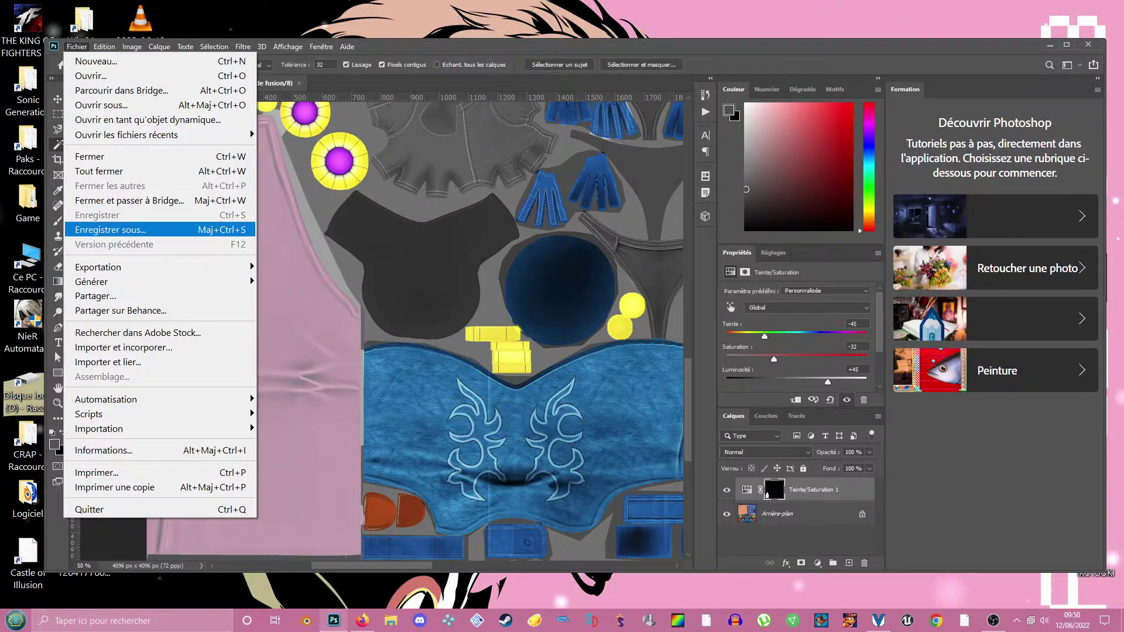
pyautogui.click(105, 229)
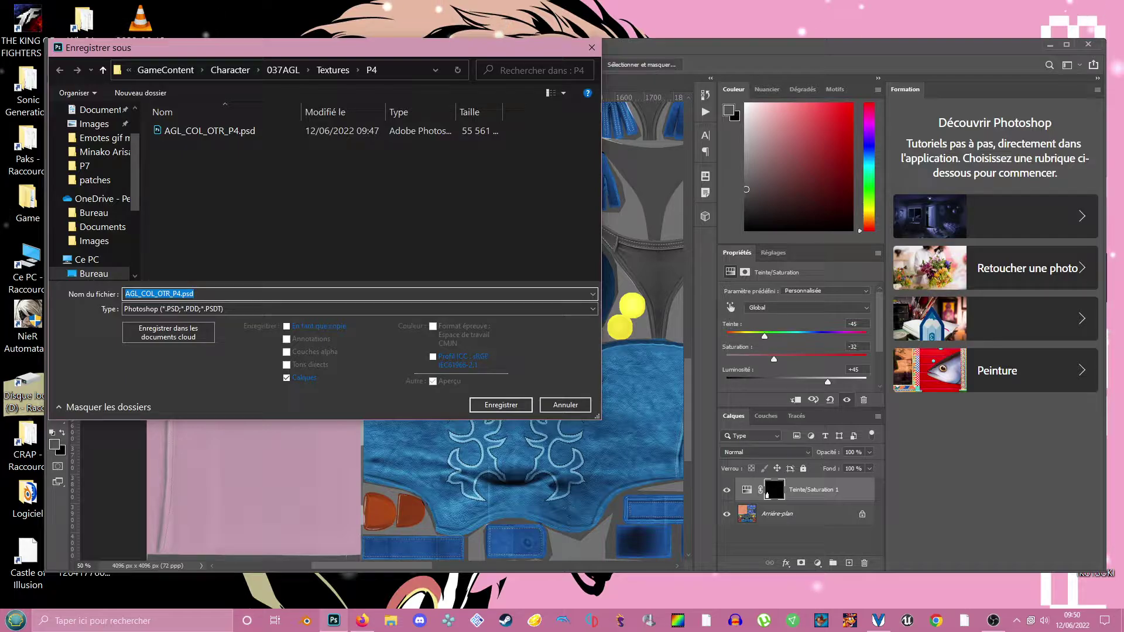
pyautogui.press('Return')
pyautogui.press('Return')
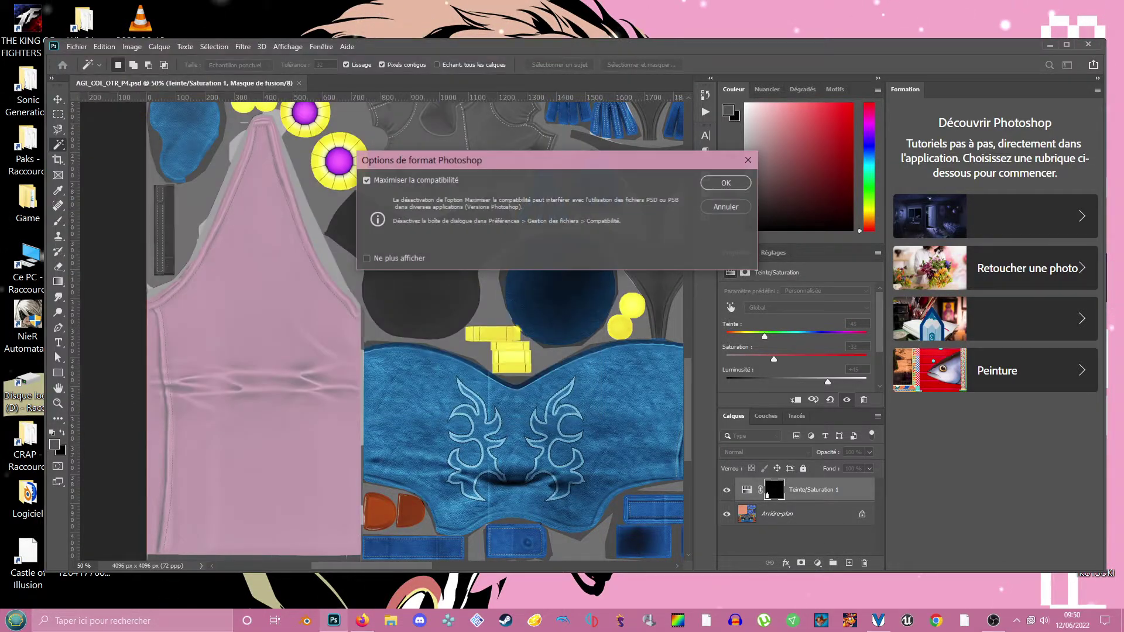
pyautogui.press('Return')
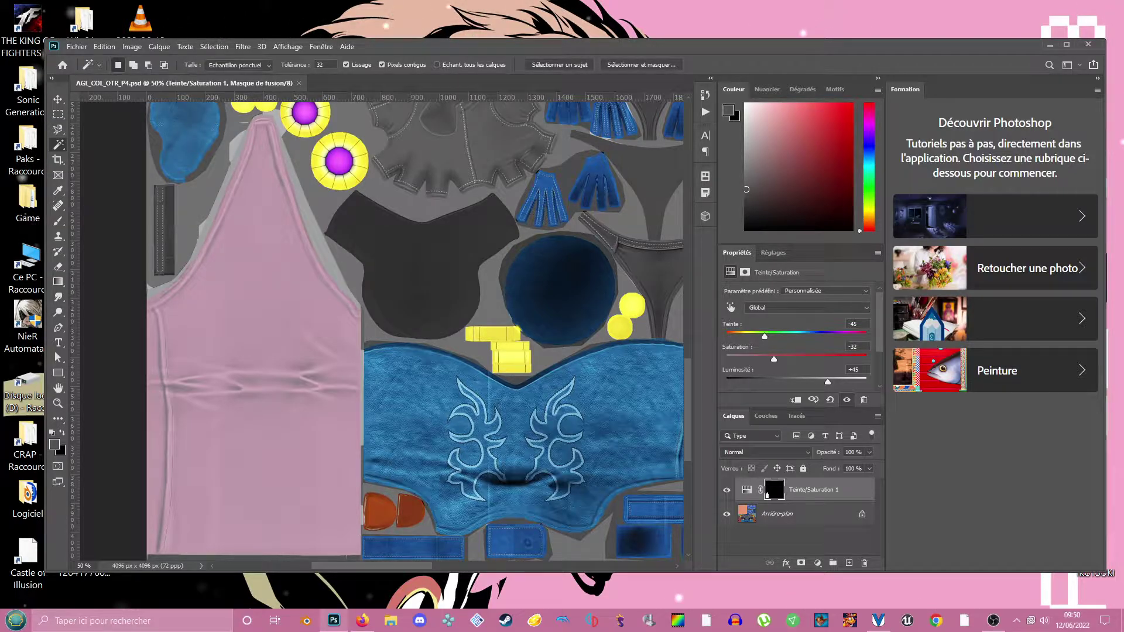
# Try a saturation of -76 on the Teinte/Saturation 1 adjustment layer and undo the change.
pyautogui.moveTo(774, 359); pyautogui.dragTo(744, 359)
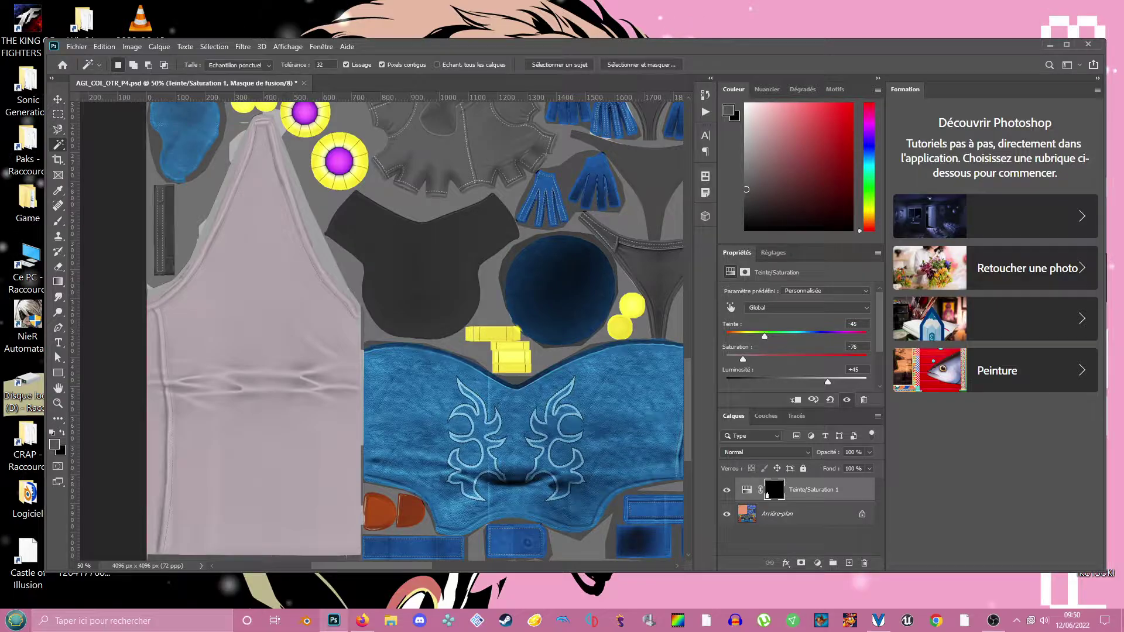
pyautogui.click(103, 46)
pyautogui.press('Down')
pyautogui.press('Return')
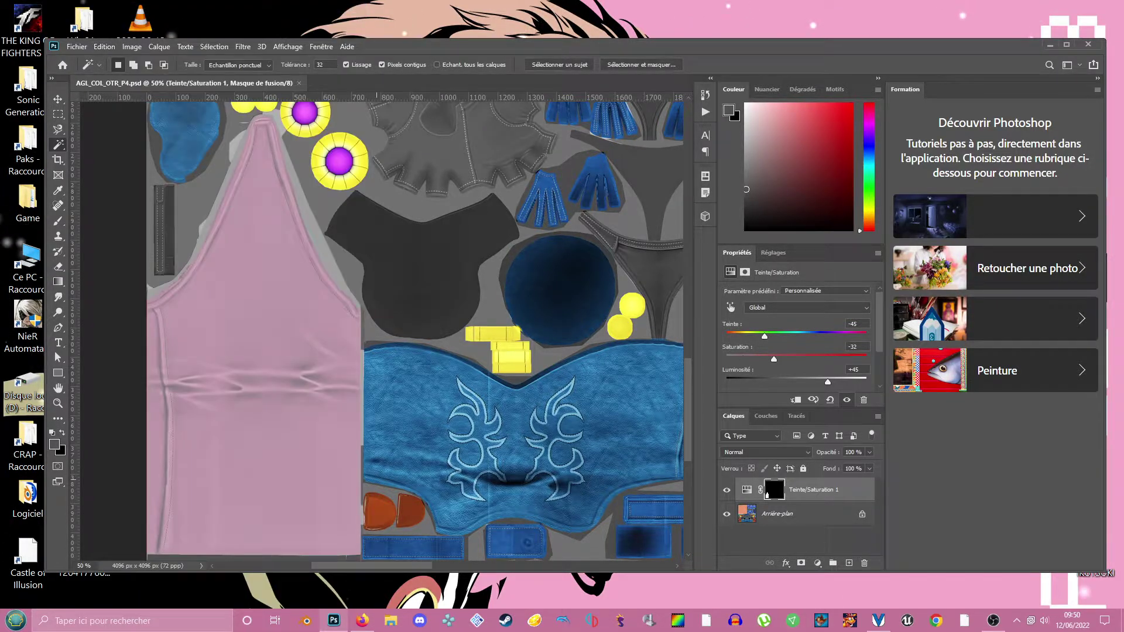
pyautogui.moveTo(372, 566); pyautogui.dragTo(531, 566)
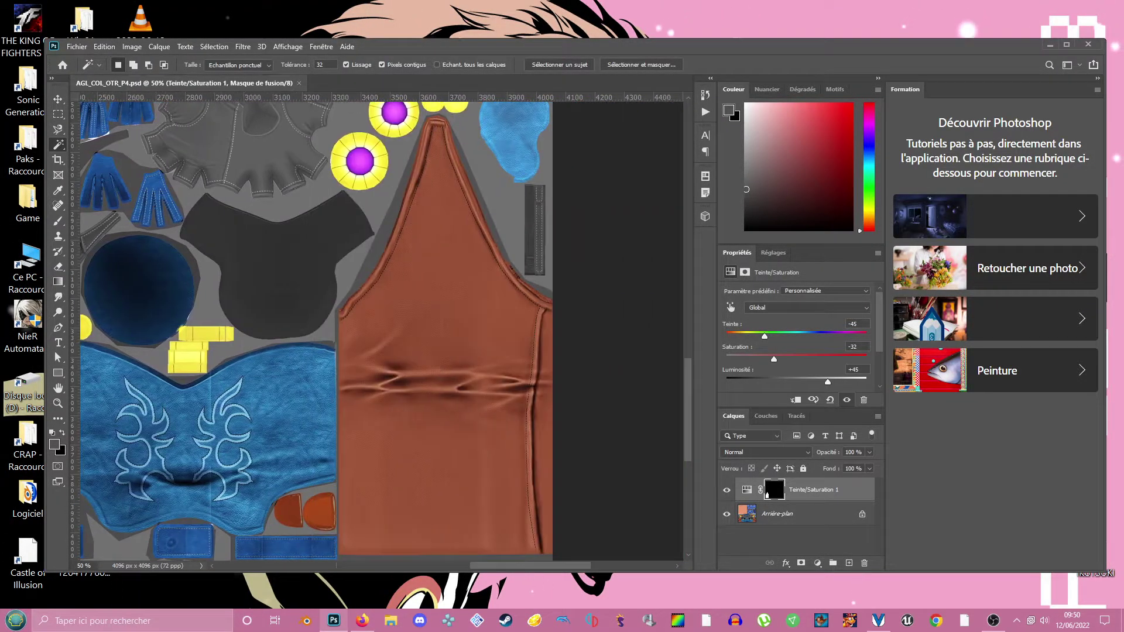
pyautogui.hscroll(-10, 381, 331)
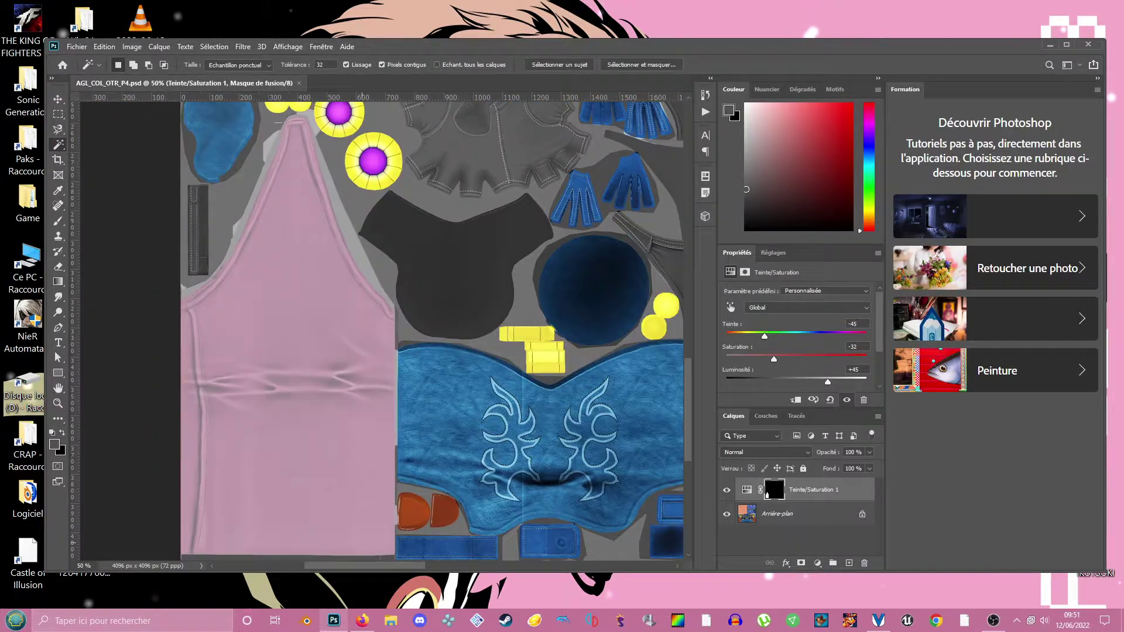
pyautogui.hscroll(1, 381, 331)
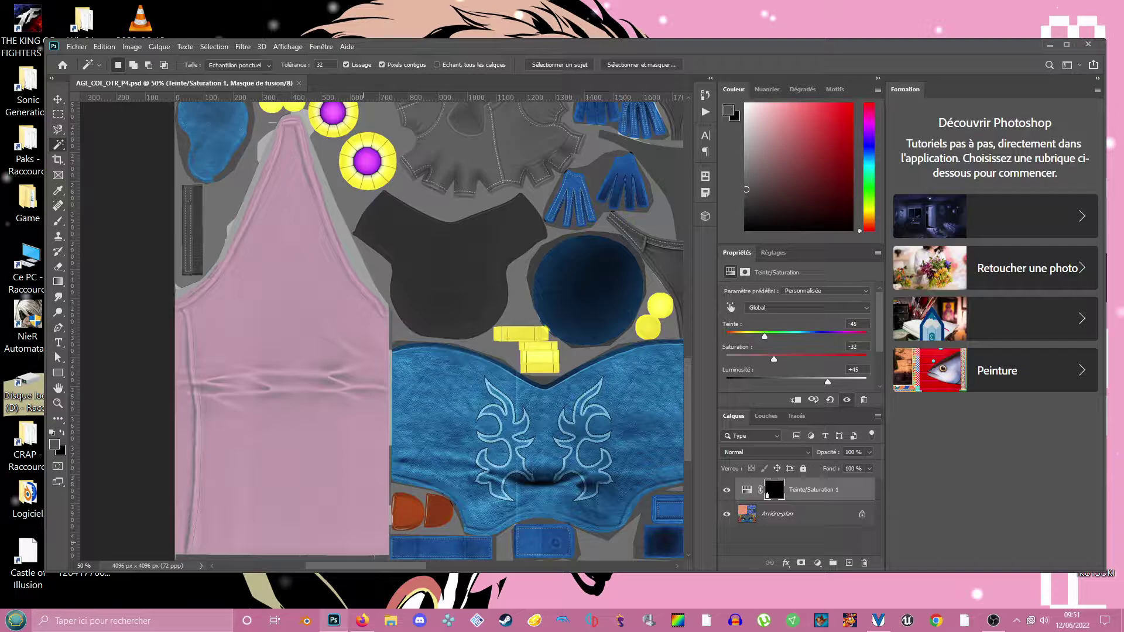
# Save a Targa copy of the texture to the desktop (Bureau) under the name AGL_COL_OTR_P7.tga.
pyautogui.click(77, 47)
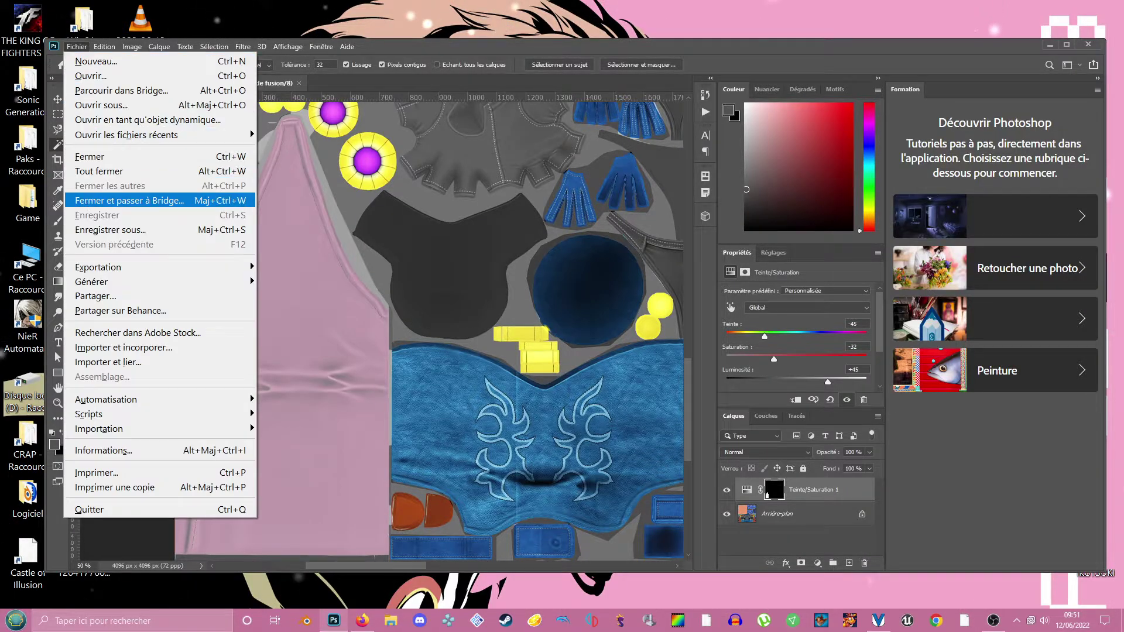
pyautogui.click(110, 230)
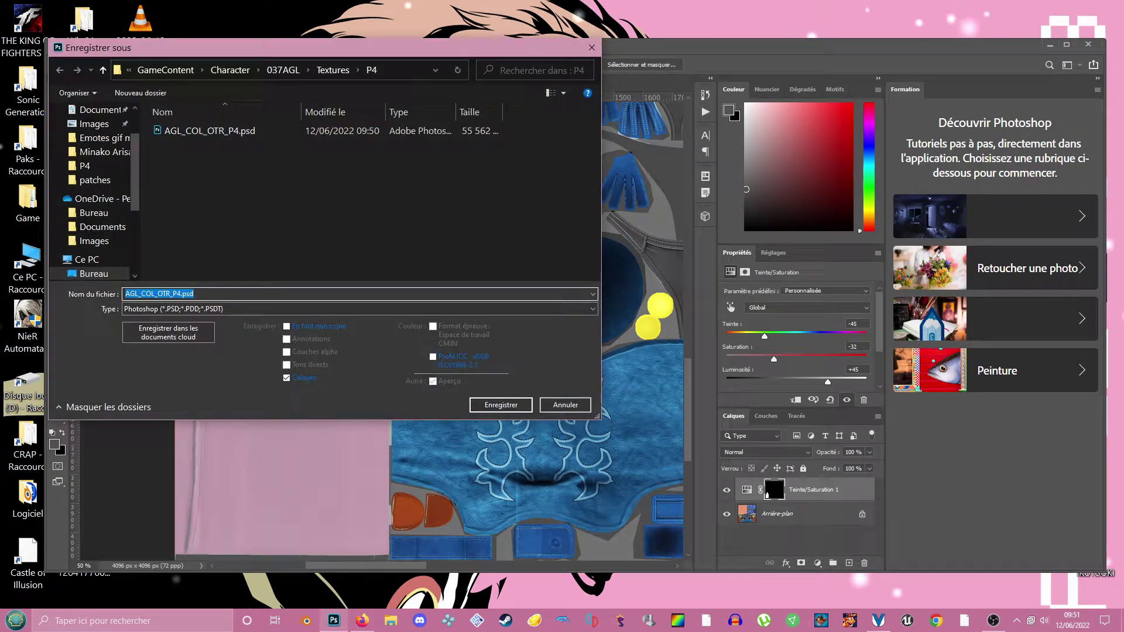
pyautogui.click(93, 274)
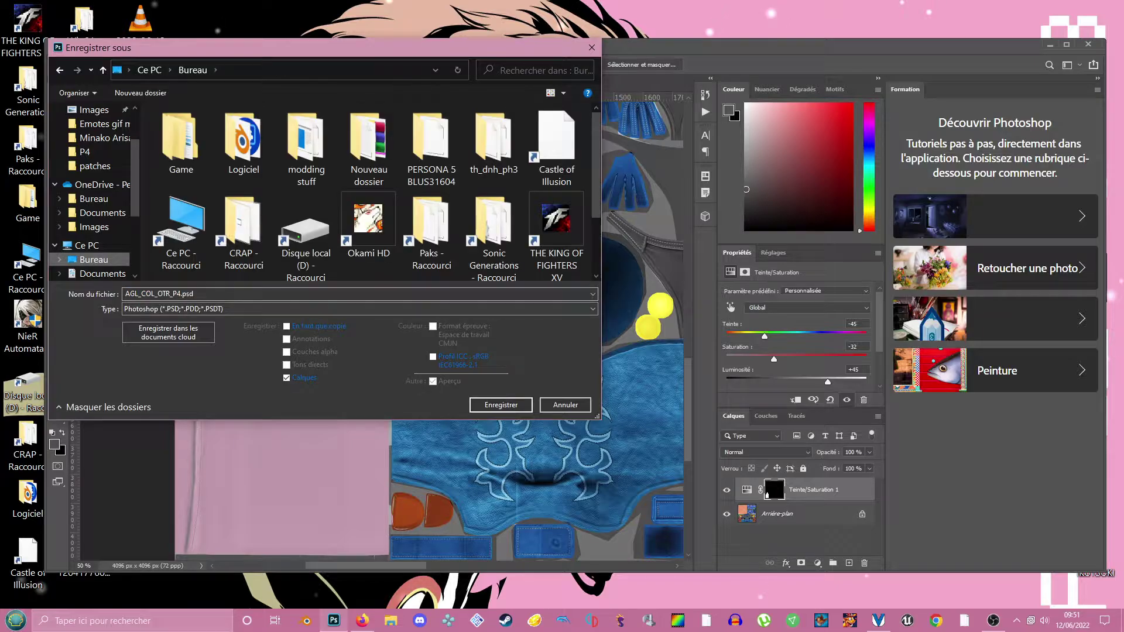
pyautogui.click(357, 308)
pyautogui.click(169, 496)
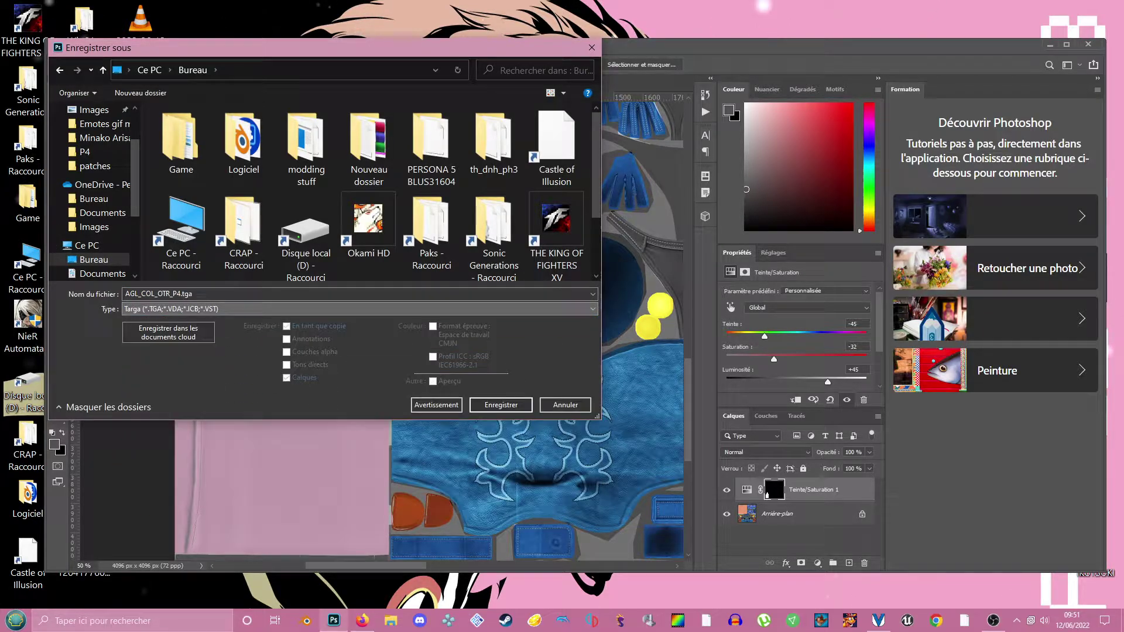
pyautogui.click(181, 294)
pyautogui.click(180, 294)
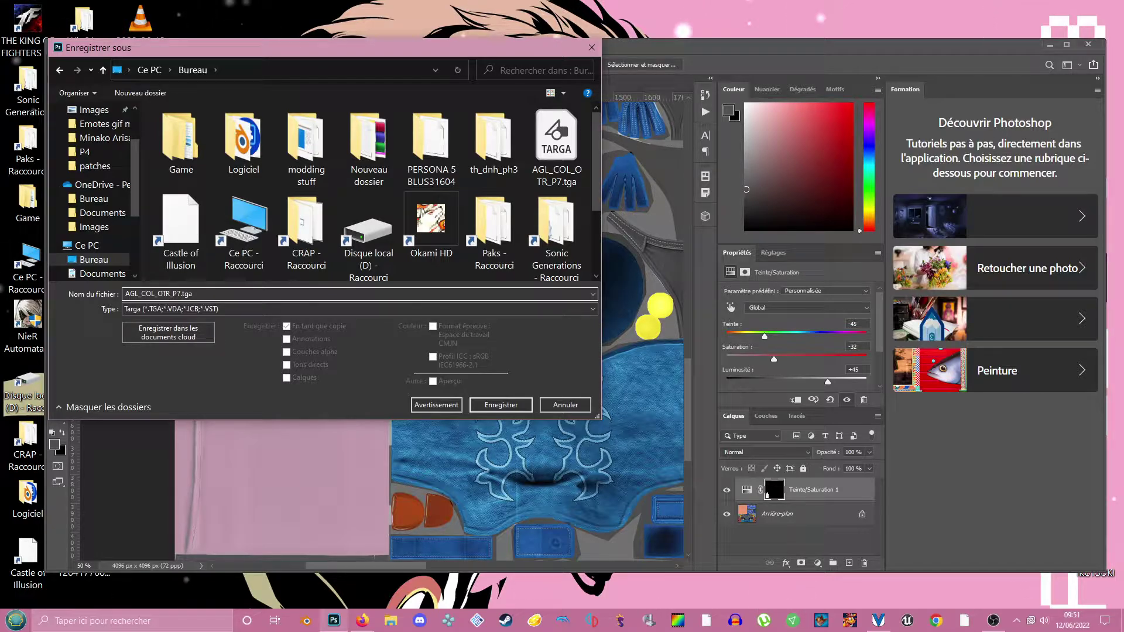
pyautogui.press('Return')
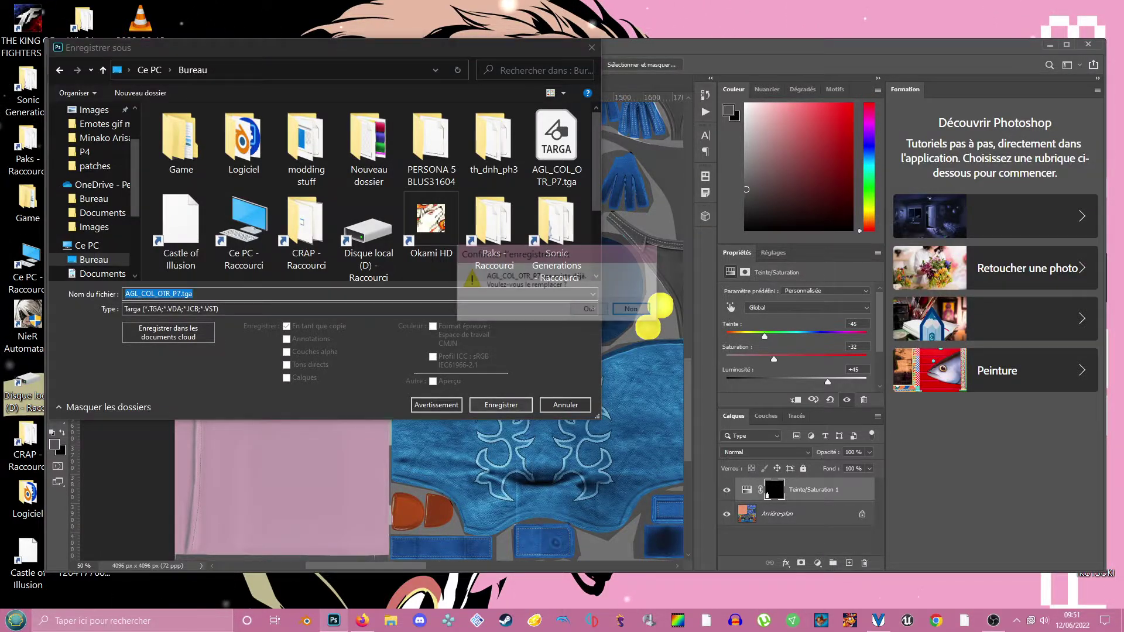
pyautogui.press('Return')
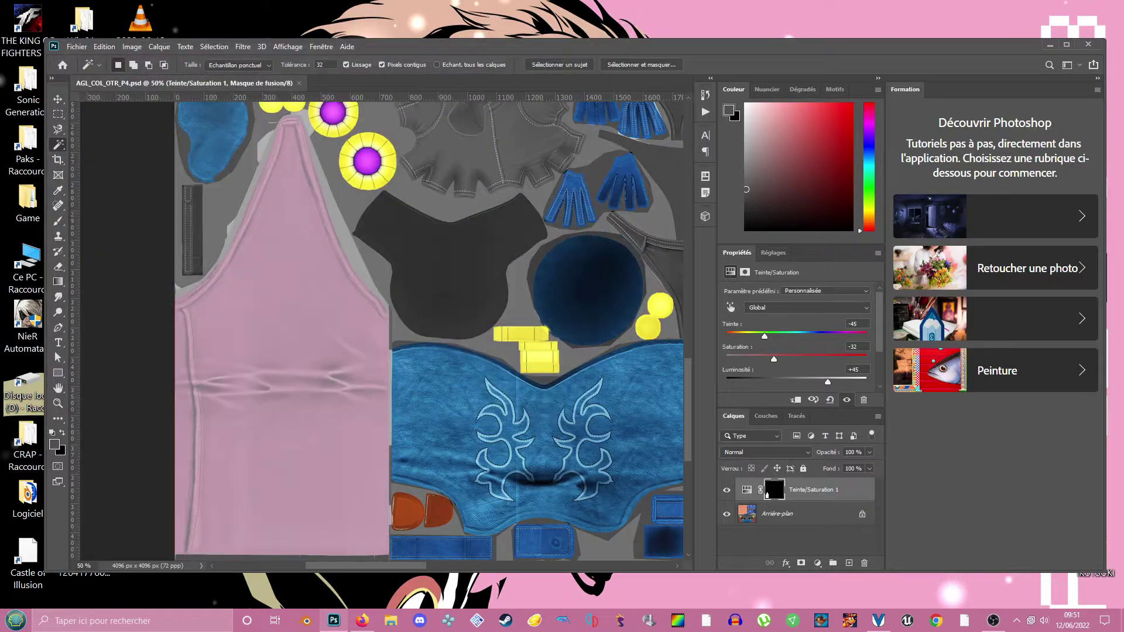
pyautogui.press('Return')
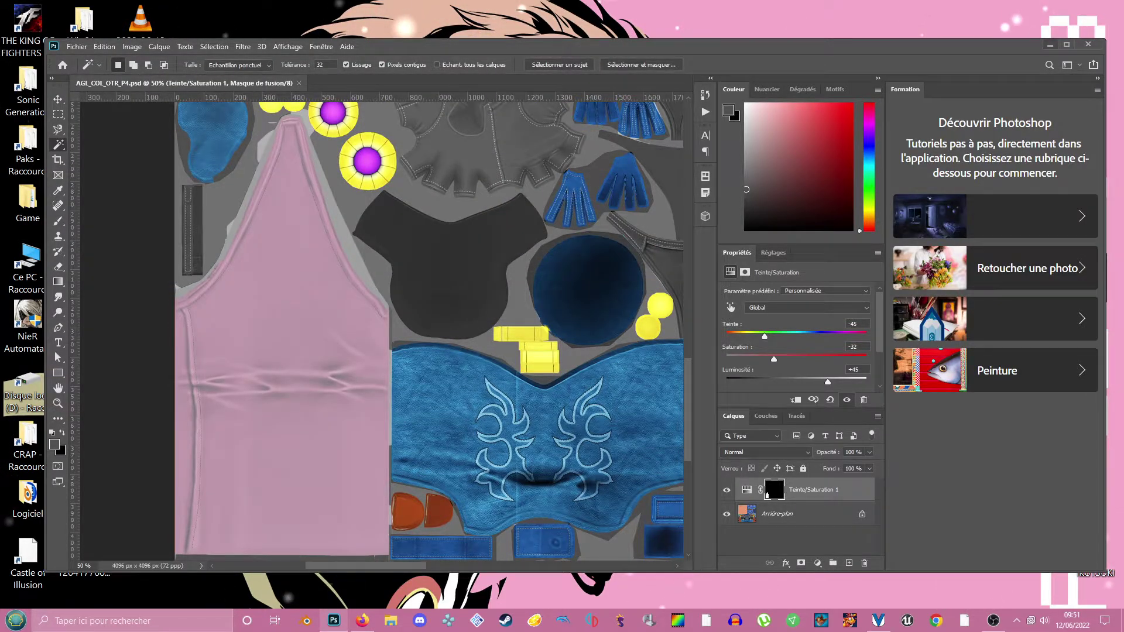
# Locate AGL_BAS_BINDPOSE.fbx on the desktop, switch to Blender and dismiss its splash screen.
pyautogui.press('super+d')
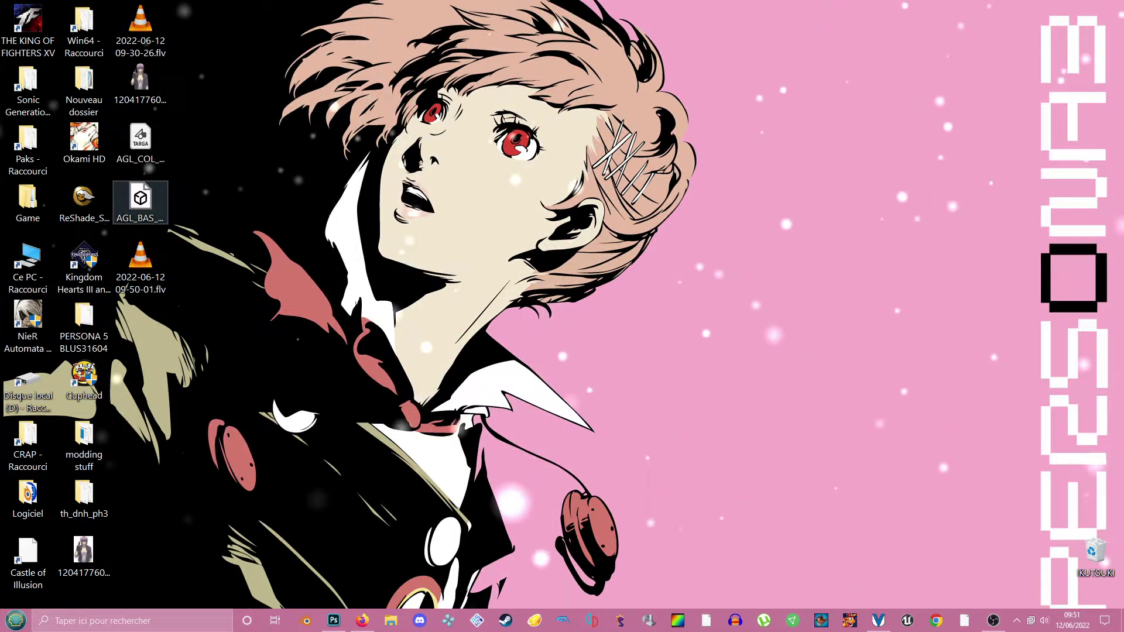
pyautogui.click(141, 203)
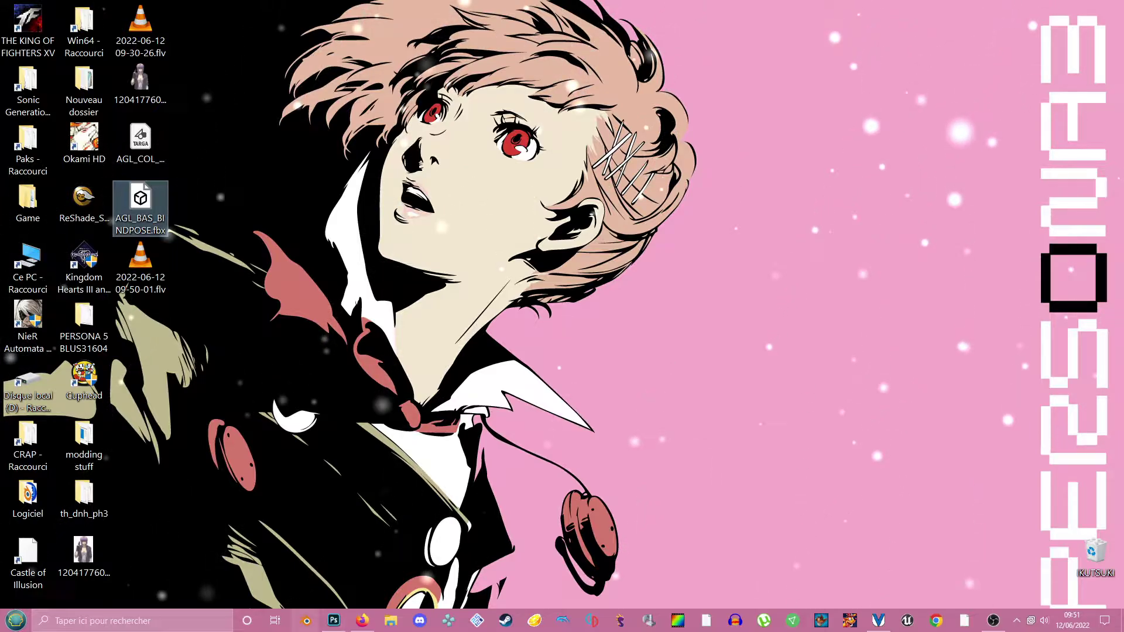
pyautogui.moveTo(149, 205)
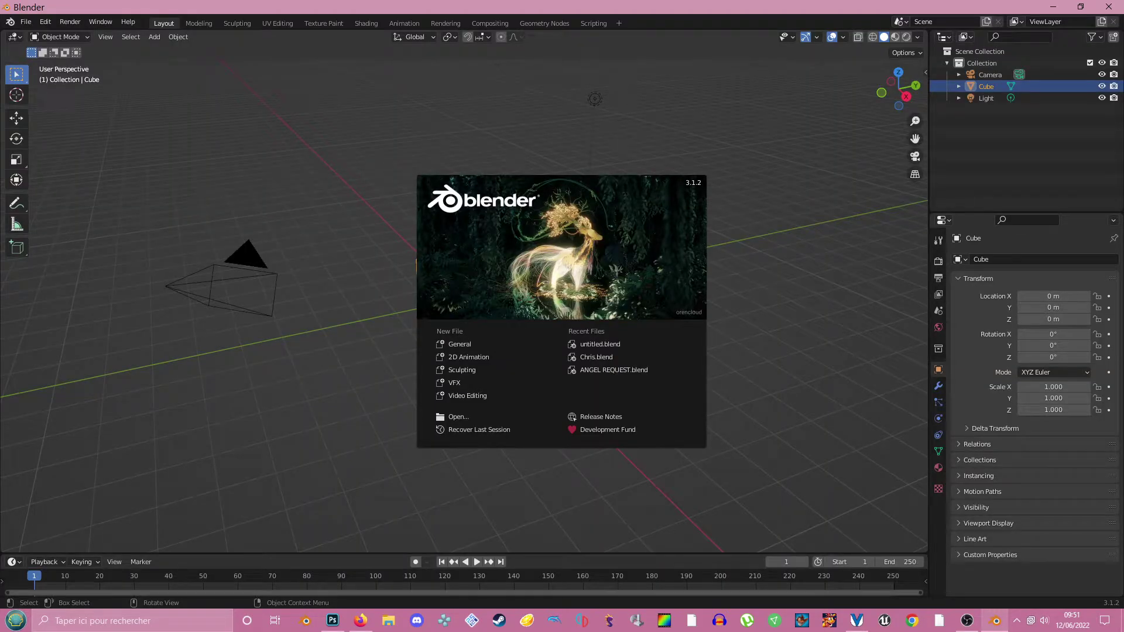
pyautogui.press('Escape')
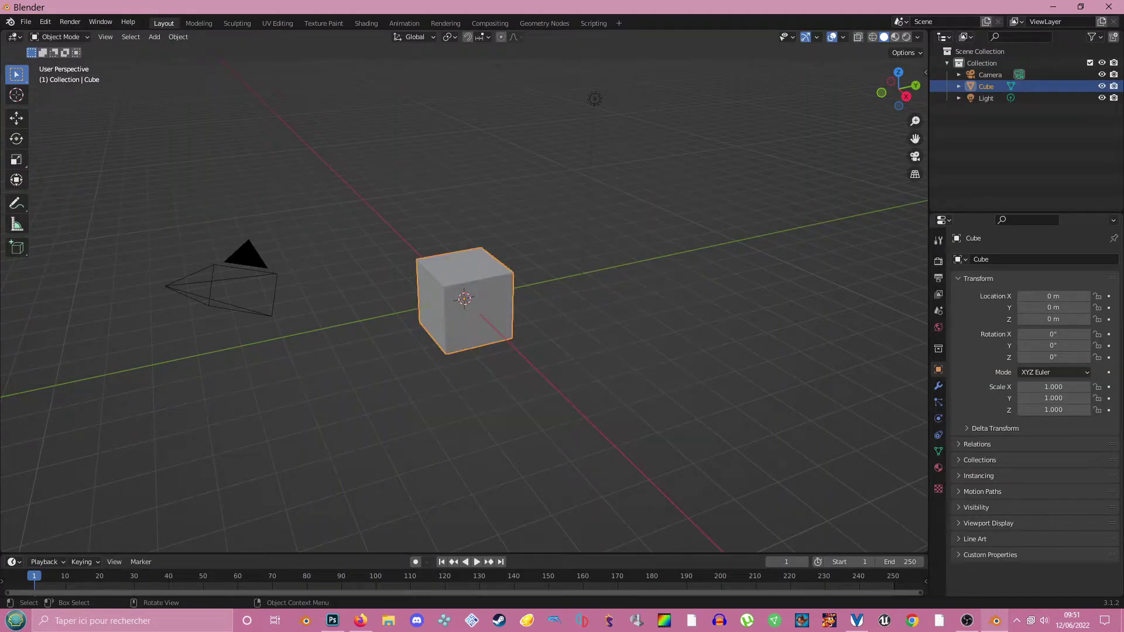
# Delete the default cube and import AGL_BAS_BINDPOSE.fbx from the desktop as an FBX model.
pyautogui.rightClick(975, 86)
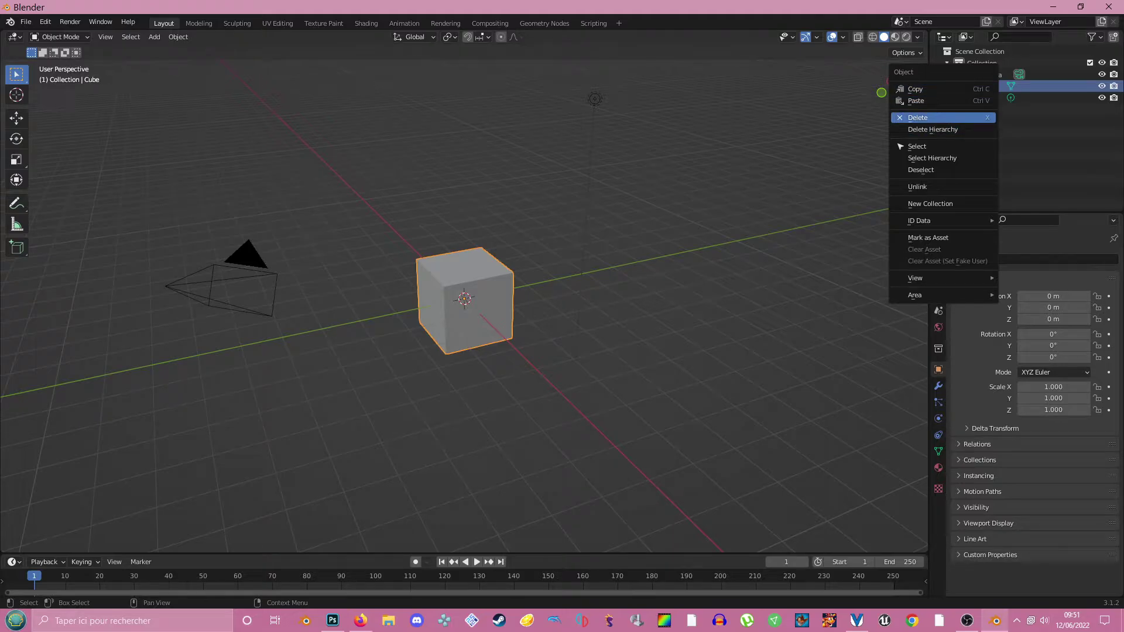
pyautogui.click(918, 118)
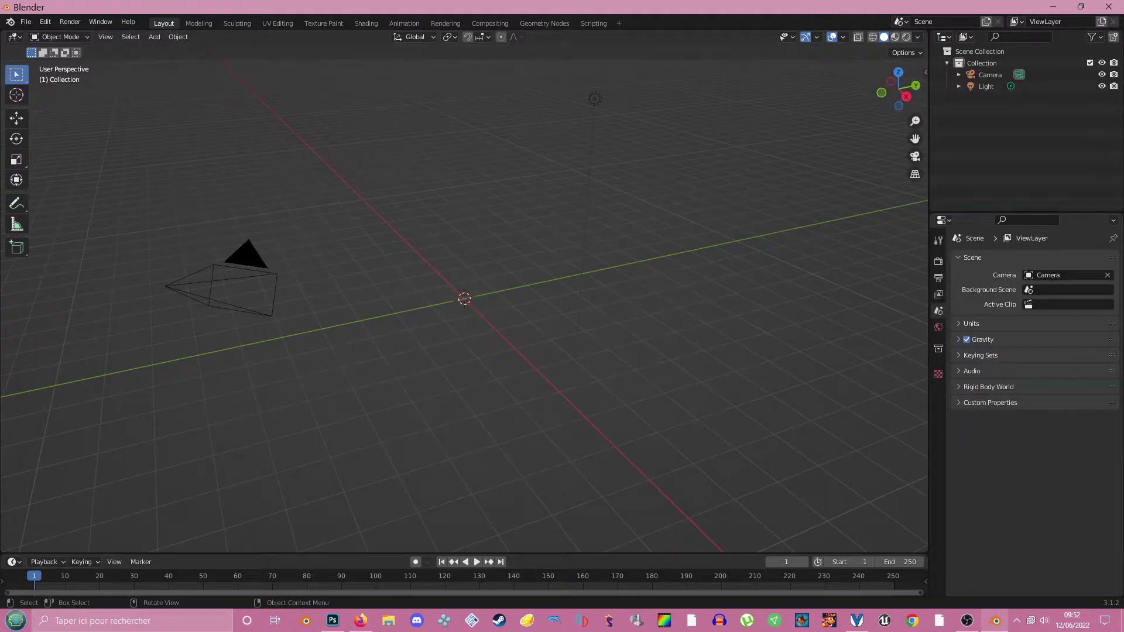
pyautogui.click(26, 22)
pyautogui.moveTo(58, 180)
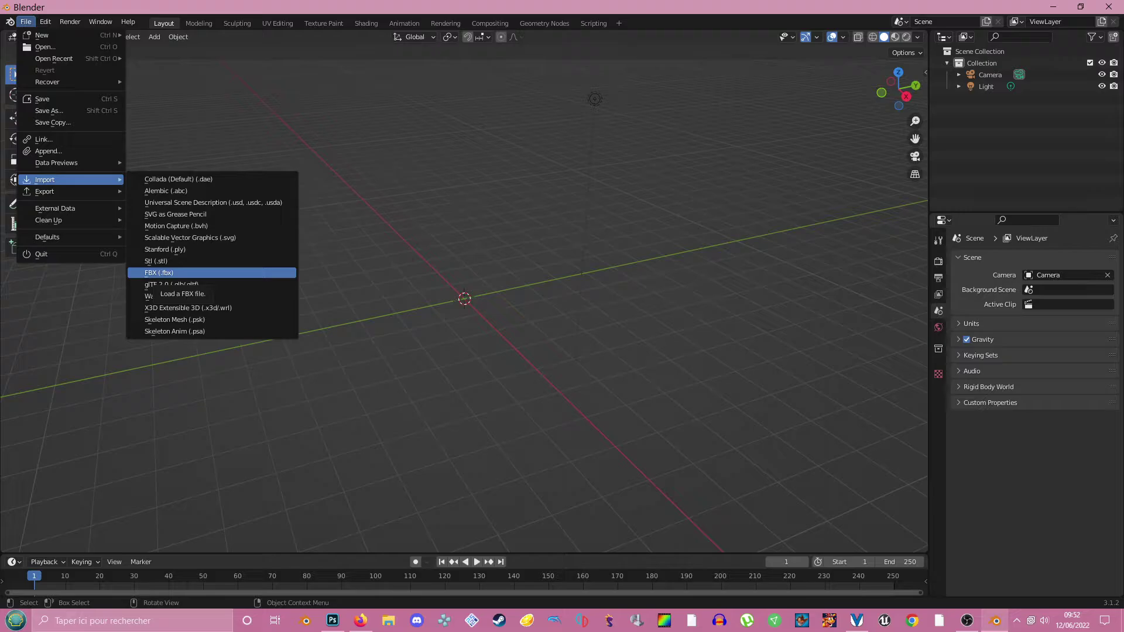
pyautogui.click(158, 273)
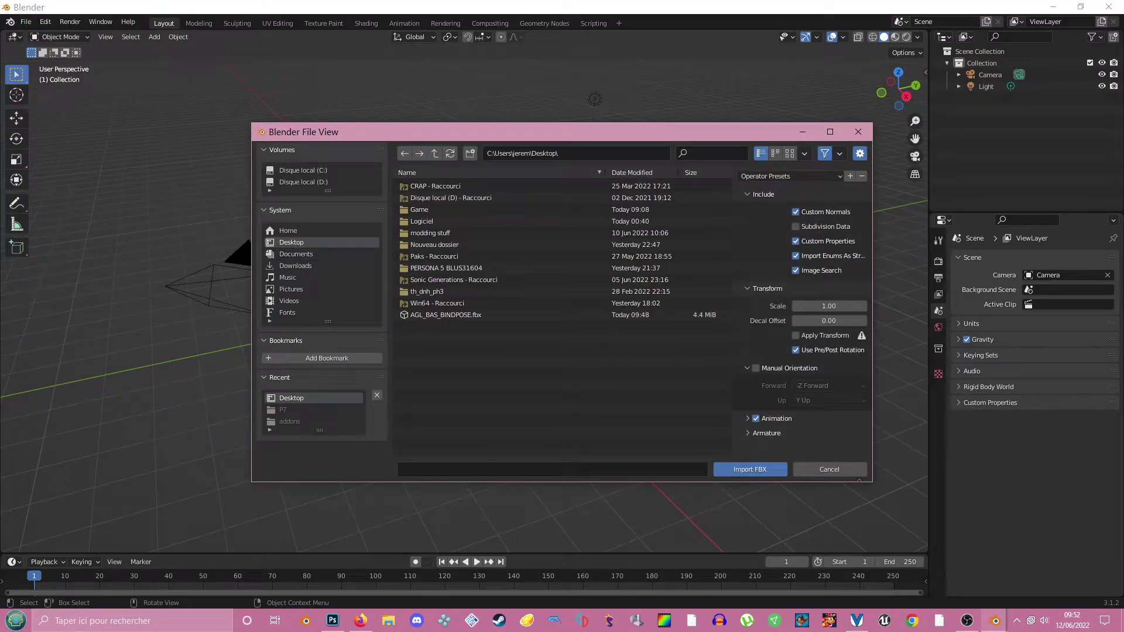
pyautogui.doubleClick(445, 316)
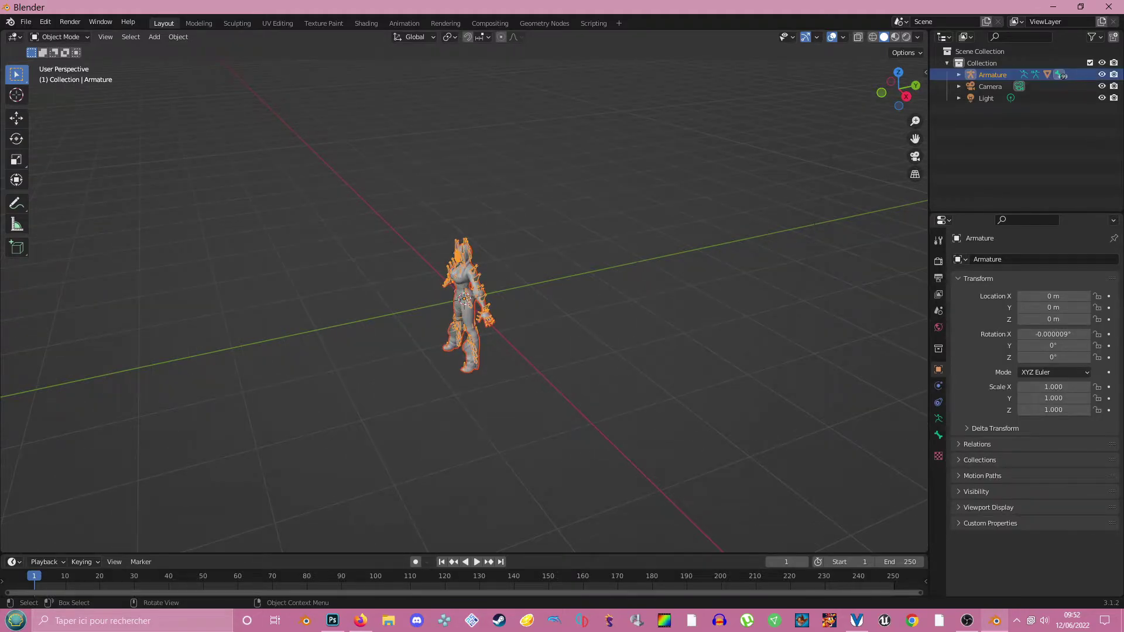
# Hide the imported model's armature and expand its hierarchy to show the contents of the AGL_BAS_BINDPOSE.mo mesh.
pyautogui.moveTo(899, 89); pyautogui.dragTo(999, 70)
pyautogui.scroll(5, 465, 299)
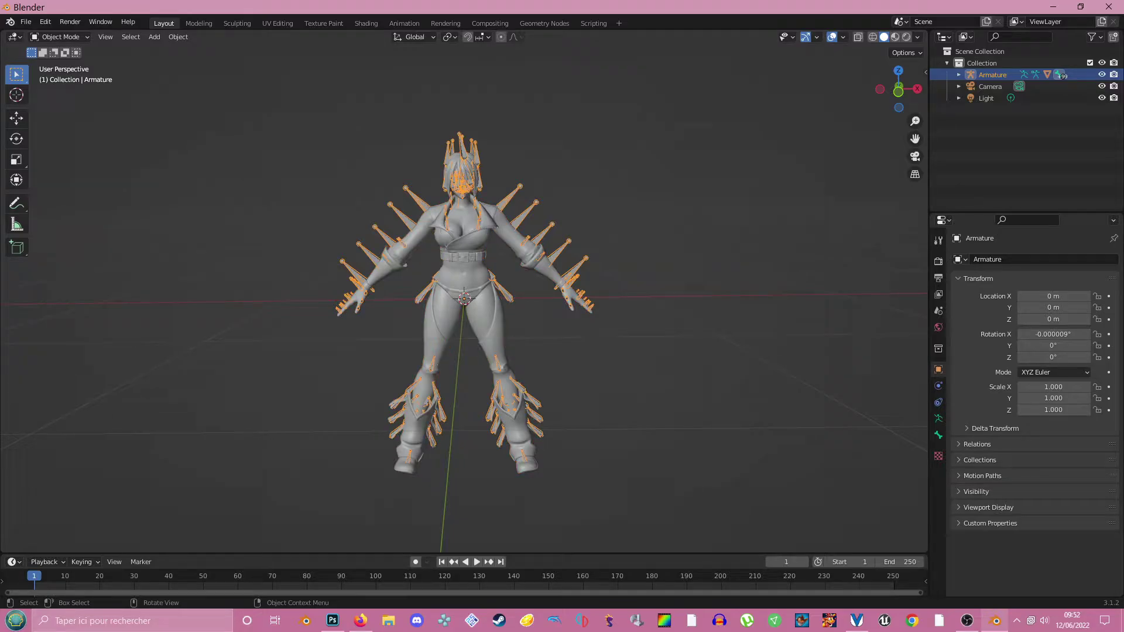
pyautogui.press('h')
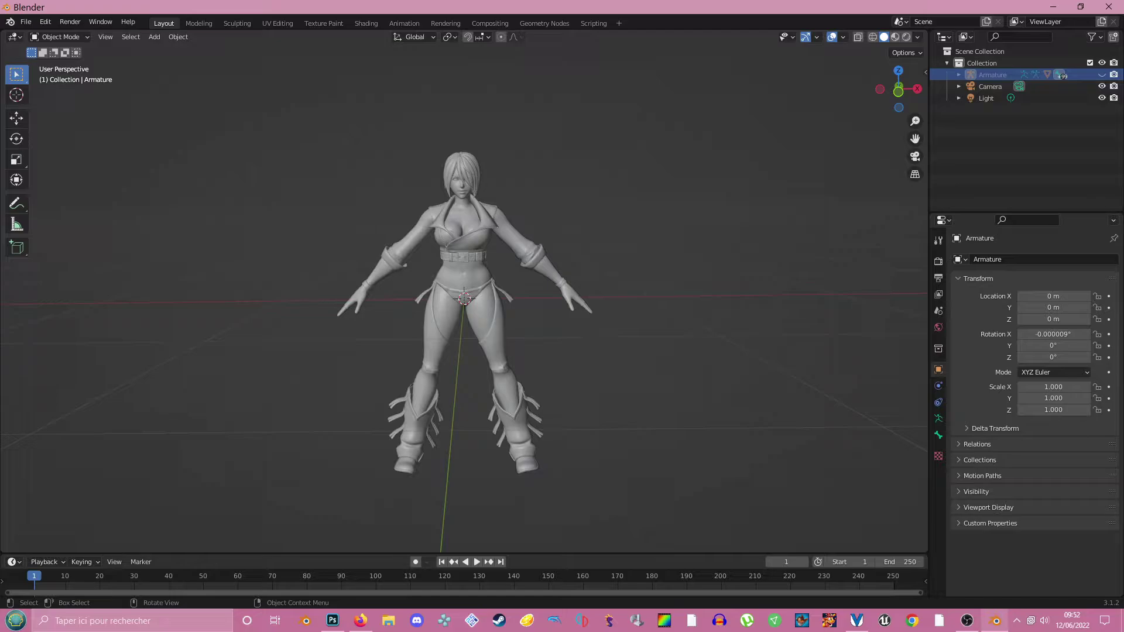
pyautogui.scroll(1, 464, 315)
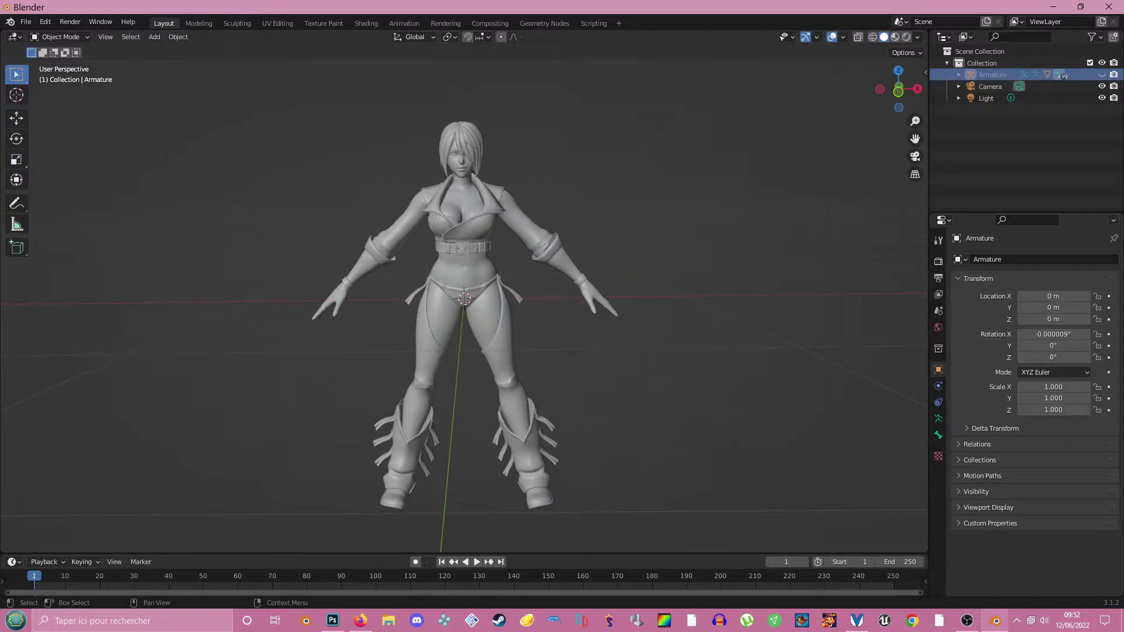
pyautogui.click(959, 75)
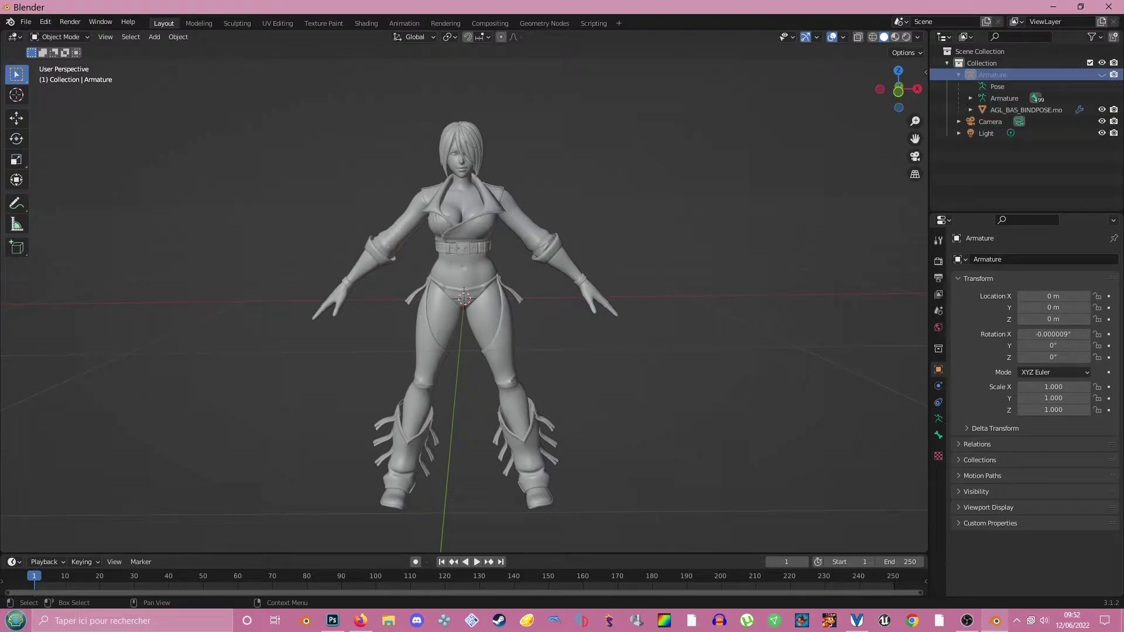
pyautogui.click(970, 109)
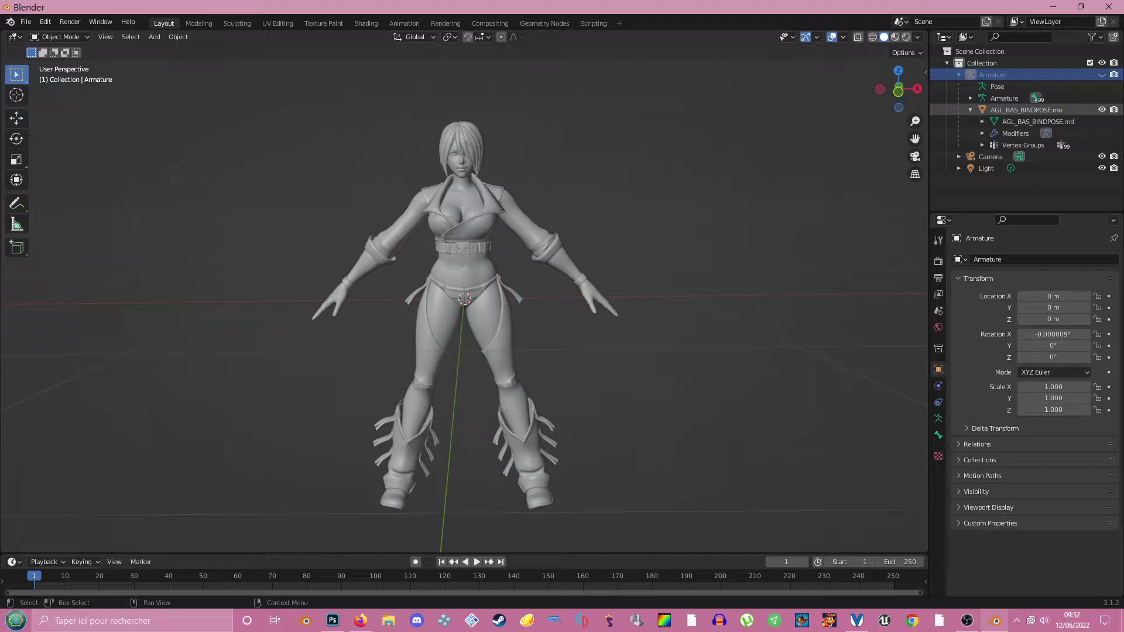
# Display the AGL_BAS_BINDPOSE.mo mesh in Material Preview shading and show its list of materials.
pyautogui.click(1026, 110)
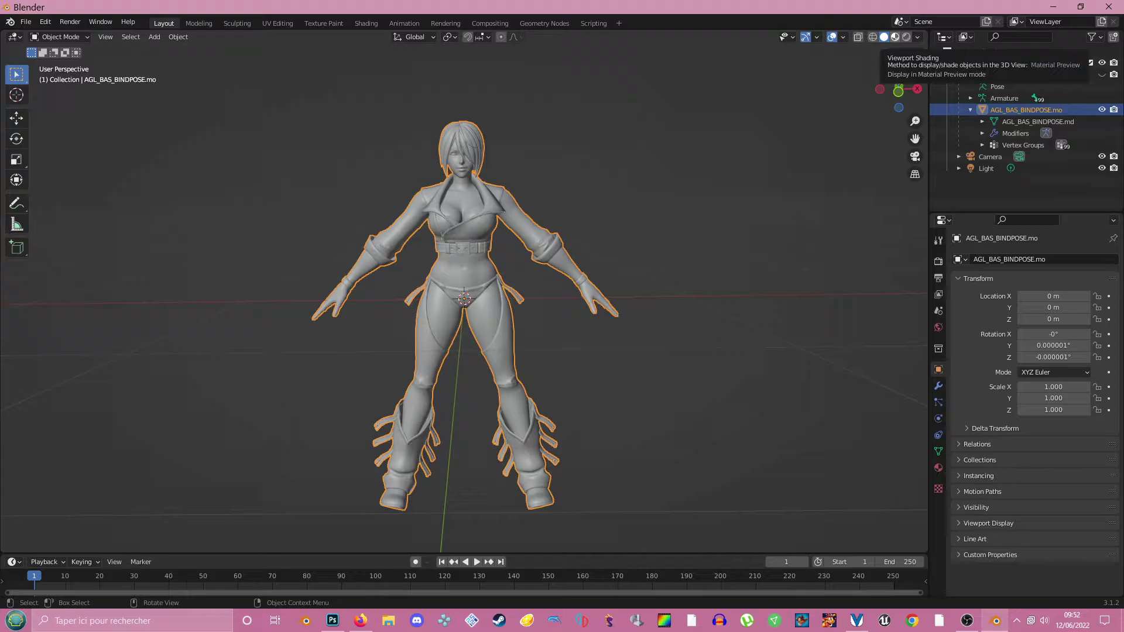
pyautogui.click(896, 37)
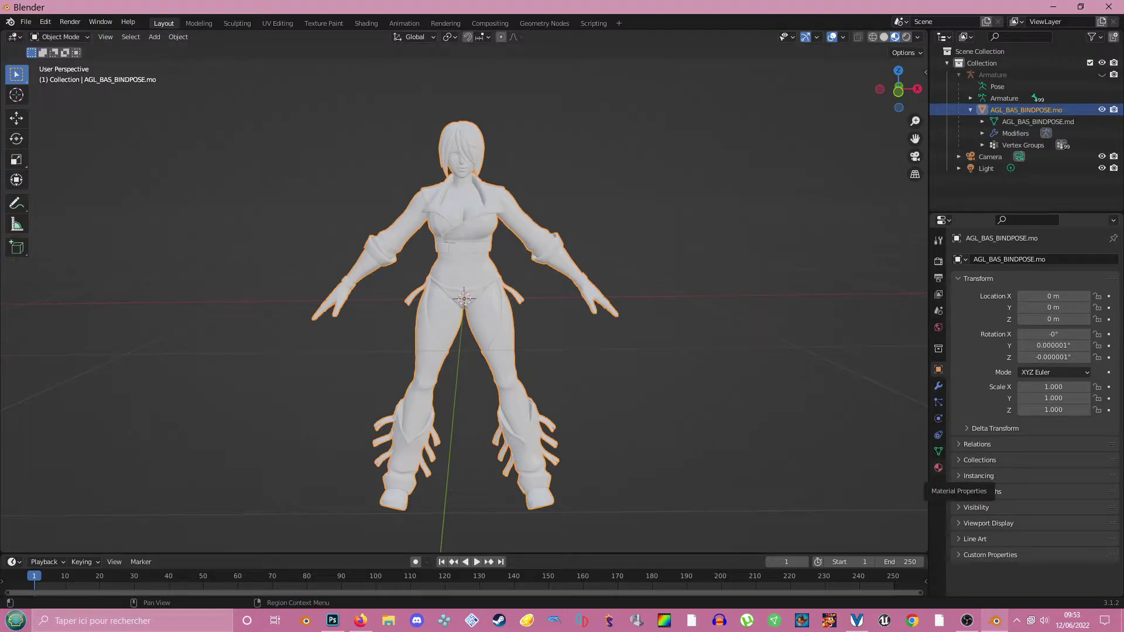
pyautogui.click(938, 468)
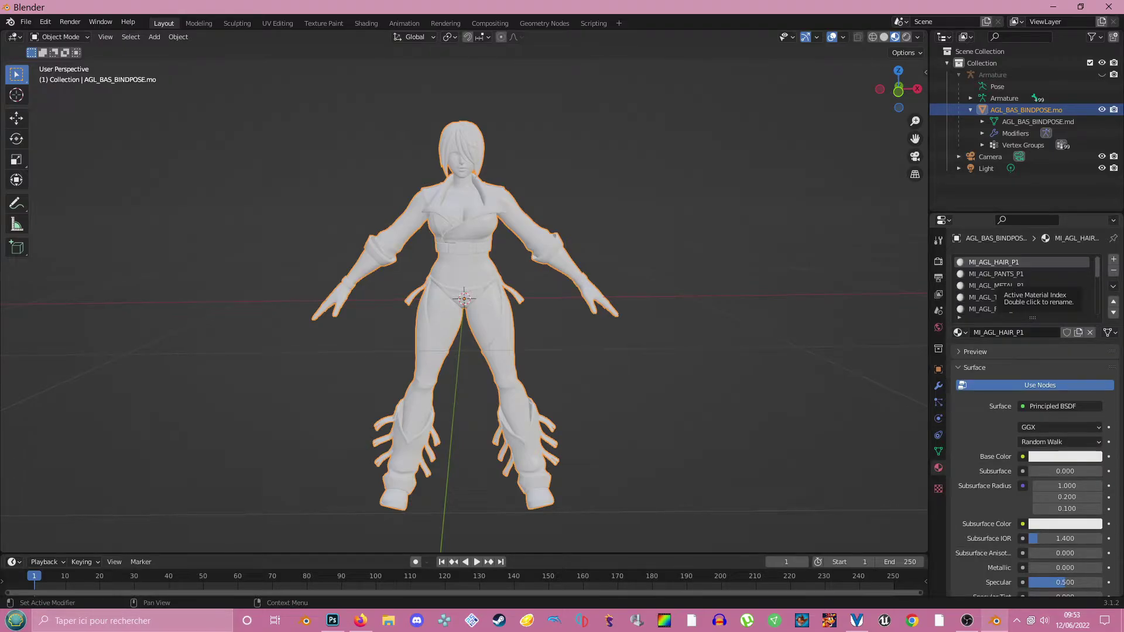
pyautogui.scroll(-2, 1025, 287)
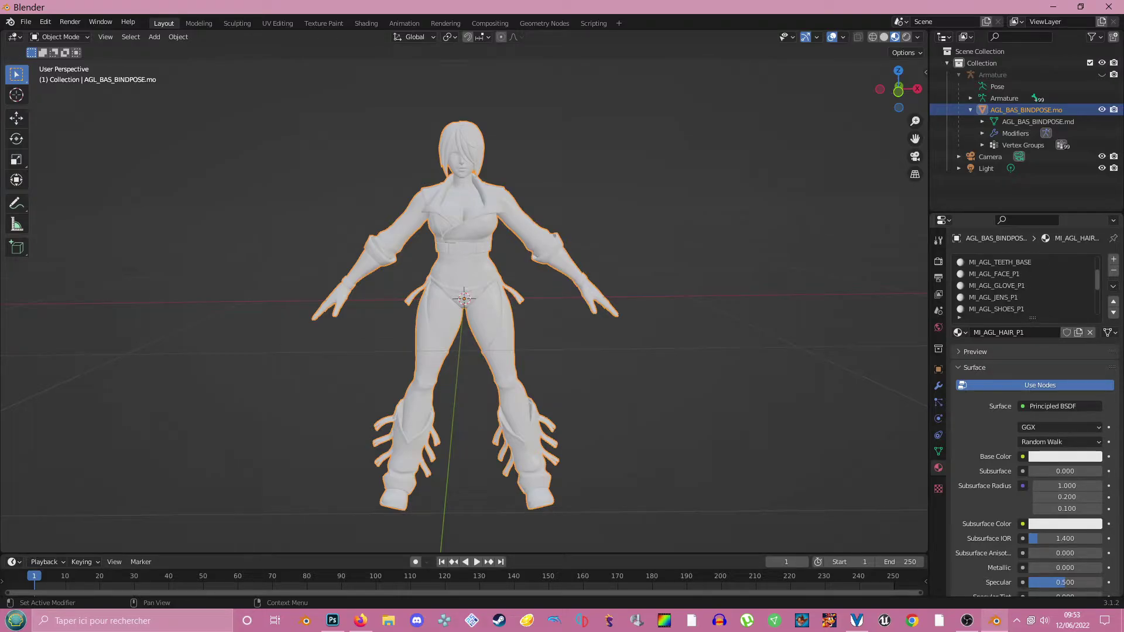
pyautogui.scroll(3, 1025, 286)
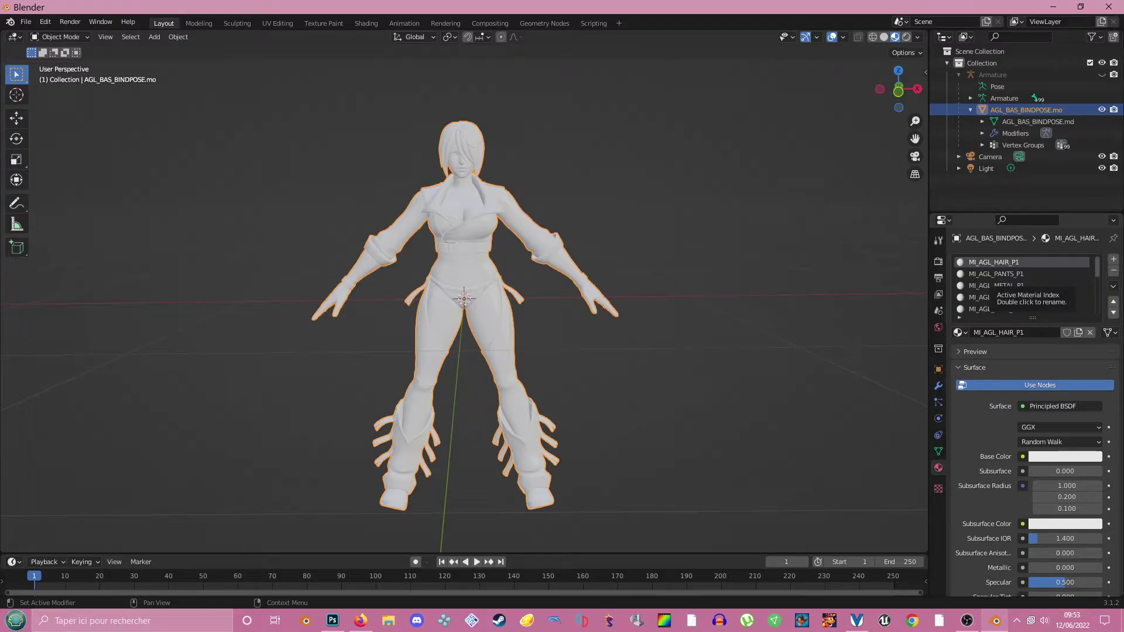
# Give the MI_AGL_PANTS_P1 material an Image Texture base color using AGL_COL_OTR_P7.tga from the desktop.
pyautogui.click(996, 274)
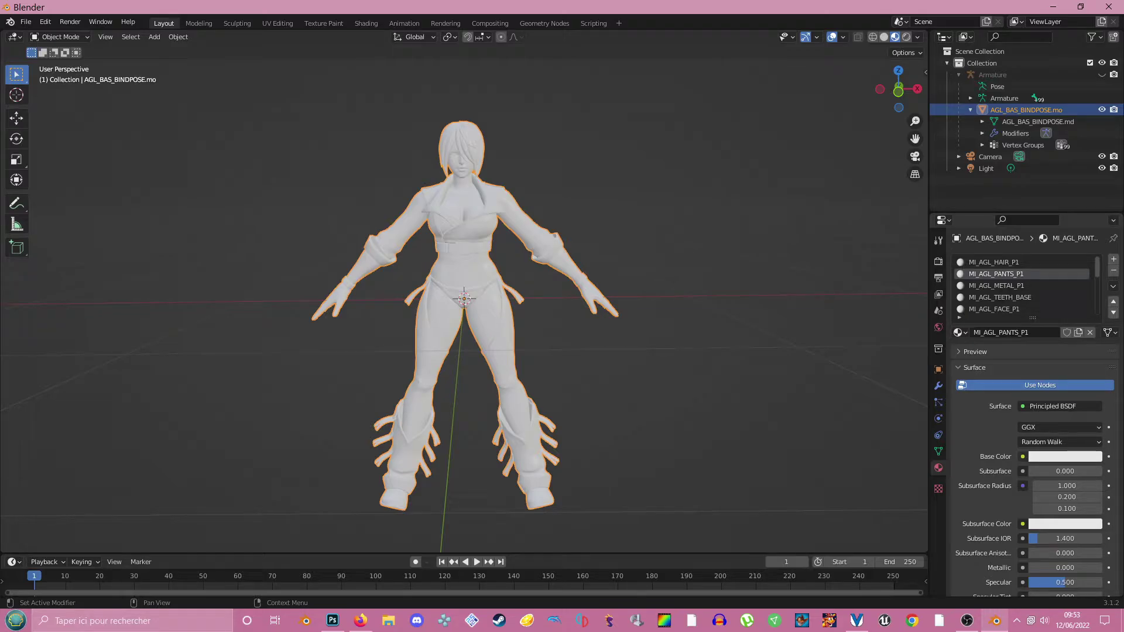
pyautogui.click(1023, 457)
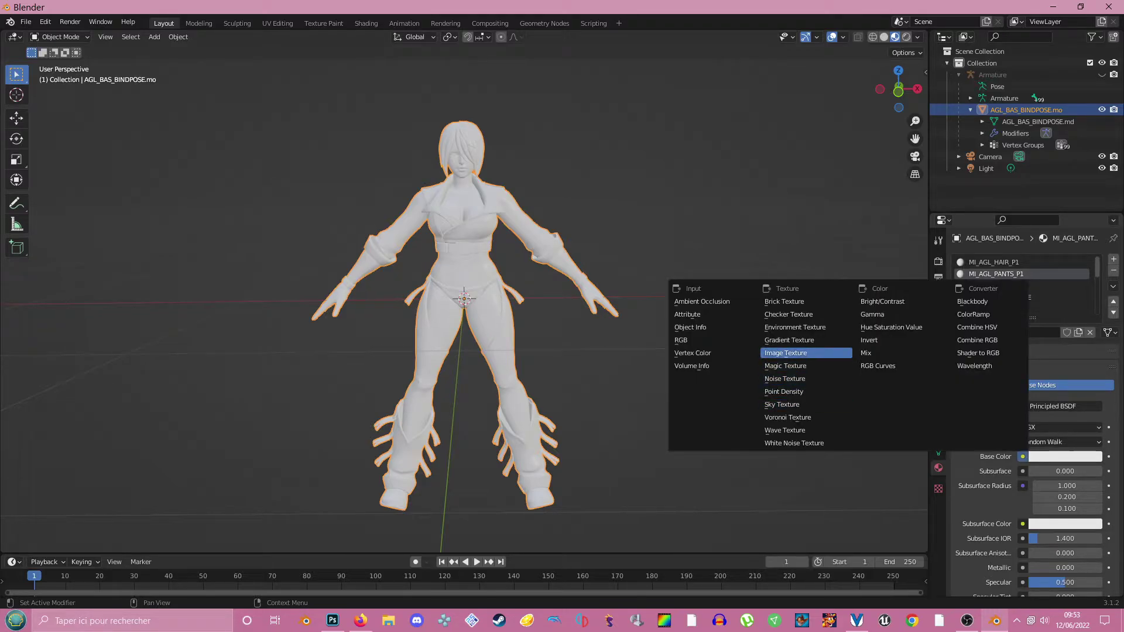
pyautogui.click(788, 353)
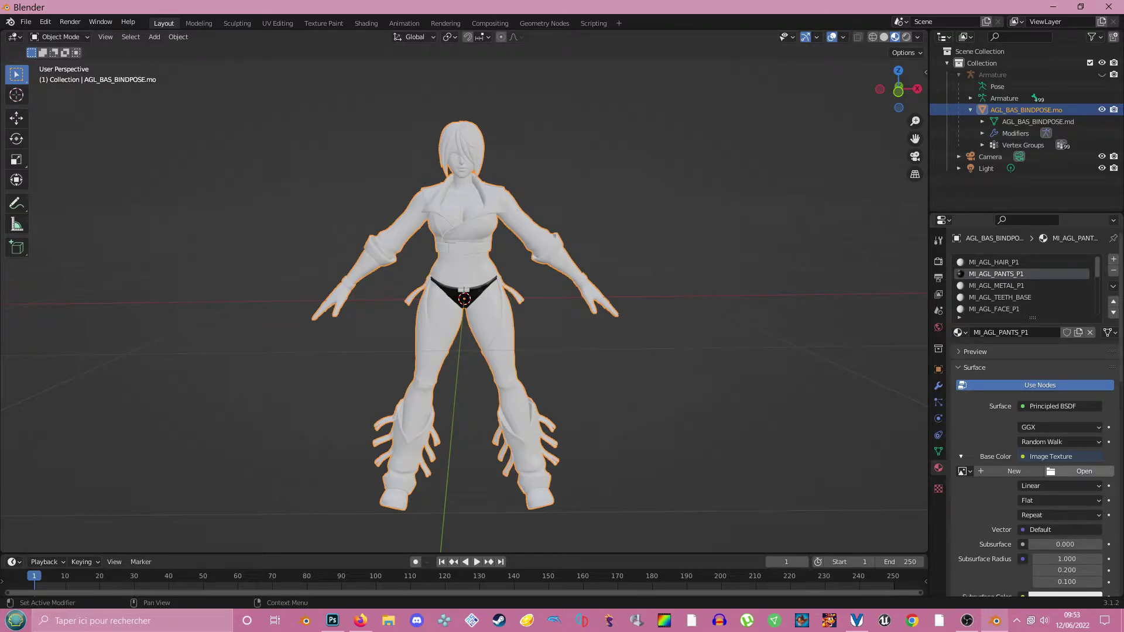
pyautogui.click(1084, 471)
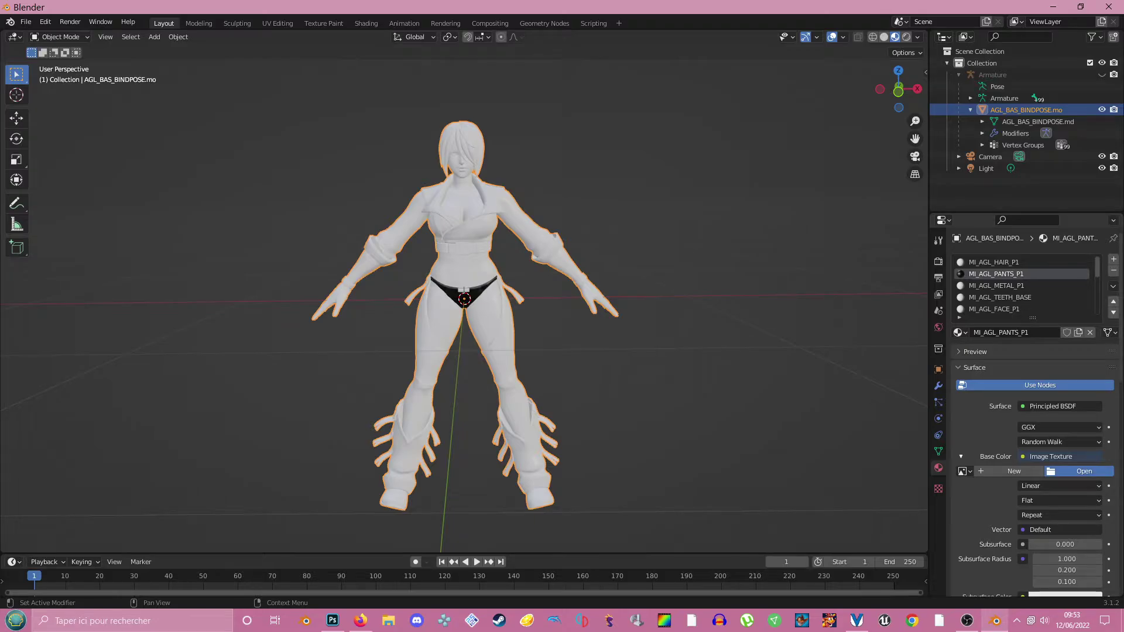
pyautogui.click(291, 242)
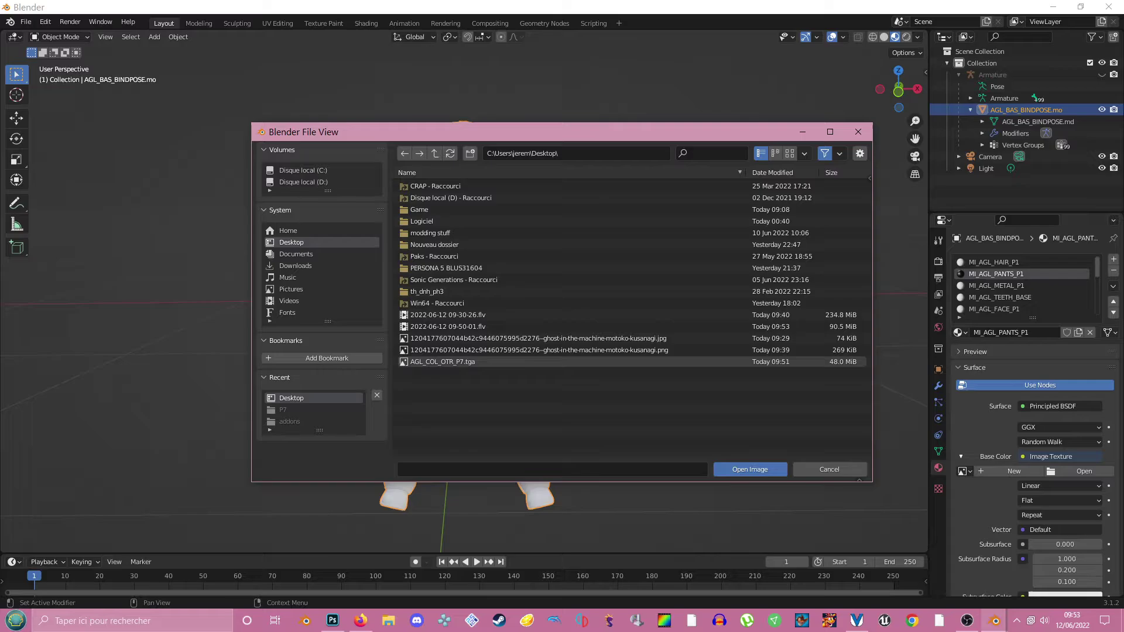
pyautogui.doubleClick(446, 362)
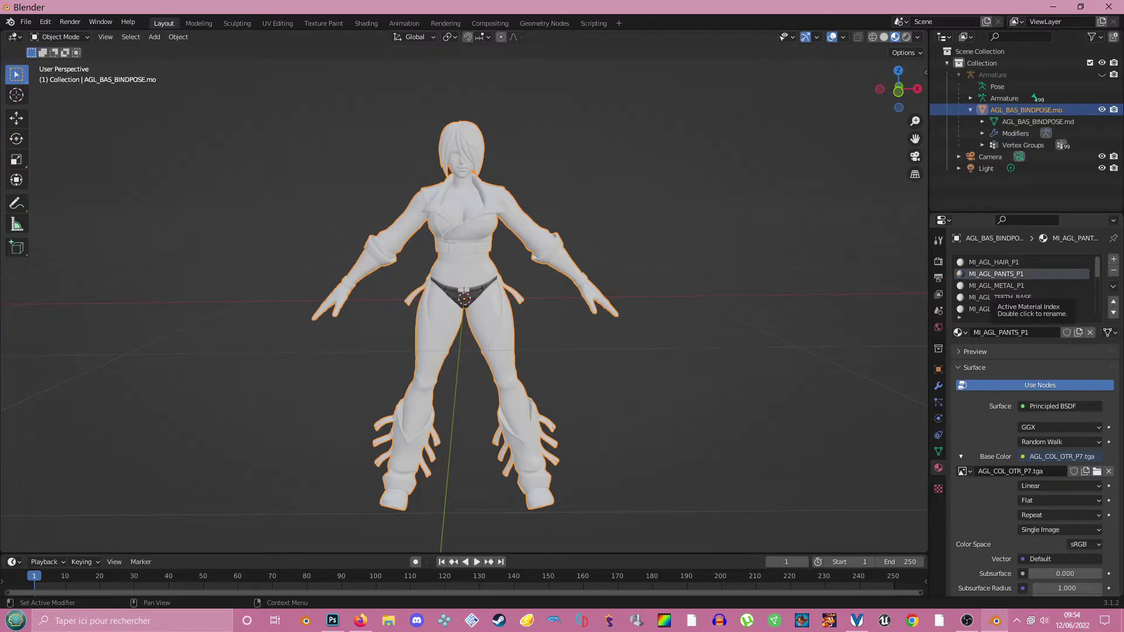
# Look through the mesh's full material list for other outfit parts that use the texture.
pyautogui.scroll(-3, 1025, 287)
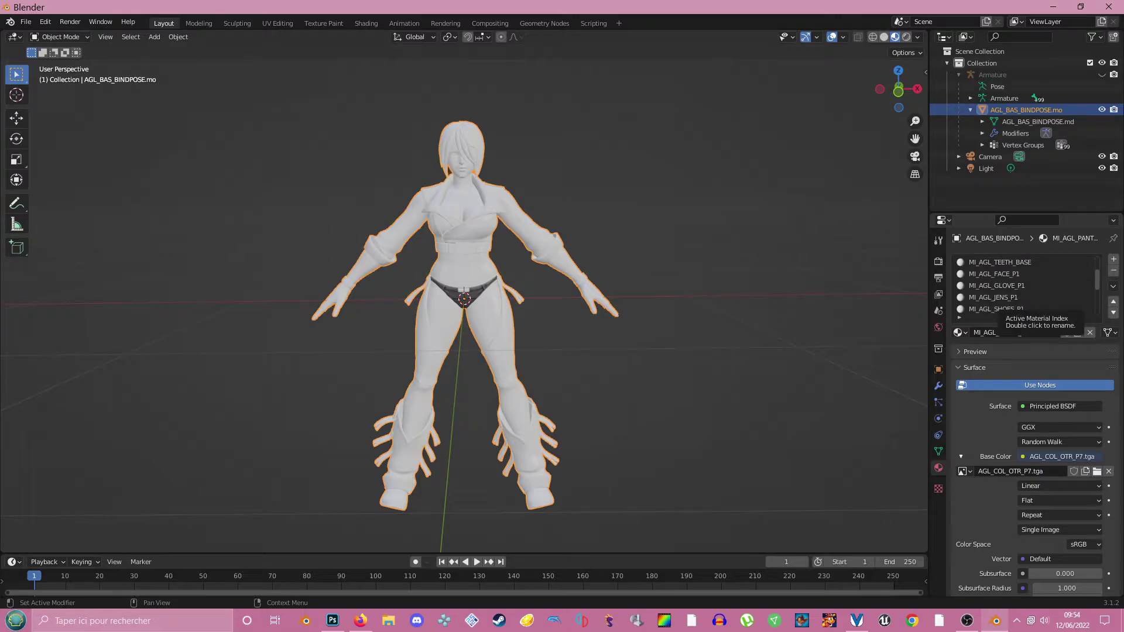
pyautogui.scroll(-4, 1025, 287)
pyautogui.scroll(-2, 1024, 287)
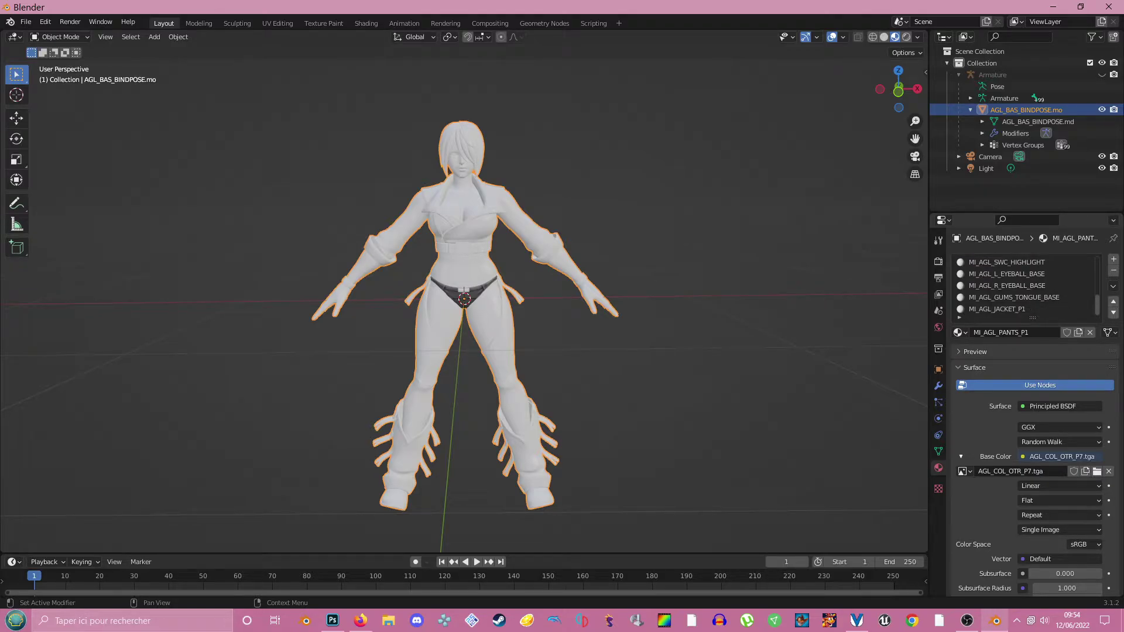
pyautogui.scroll(9, 1025, 286)
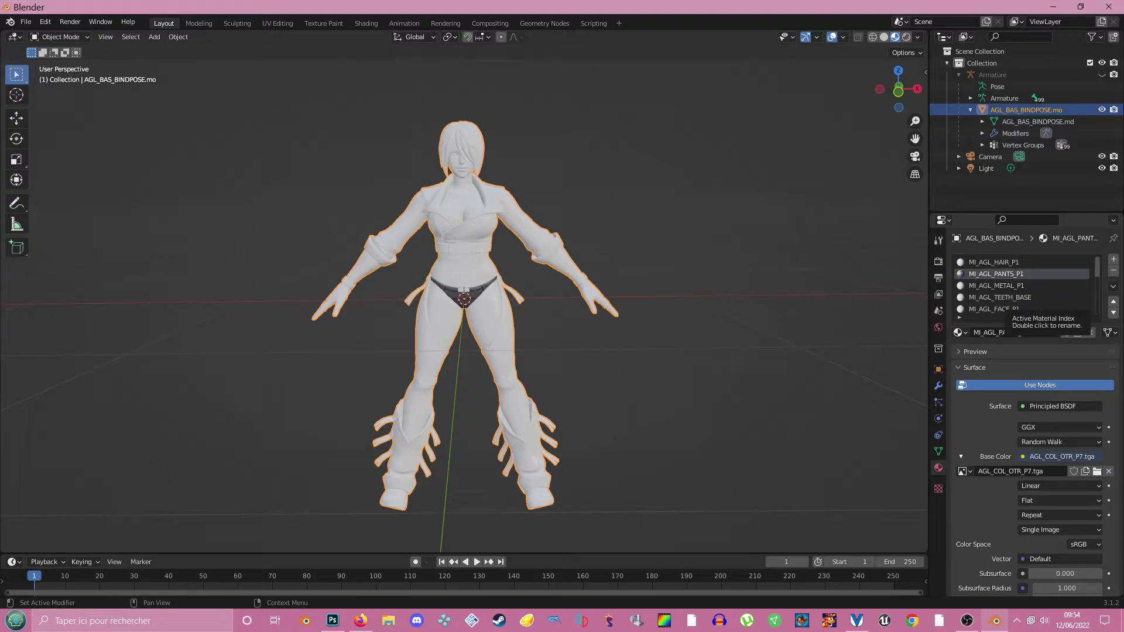
pyautogui.scroll(-1, 1025, 287)
pyautogui.scroll(1, 1025, 287)
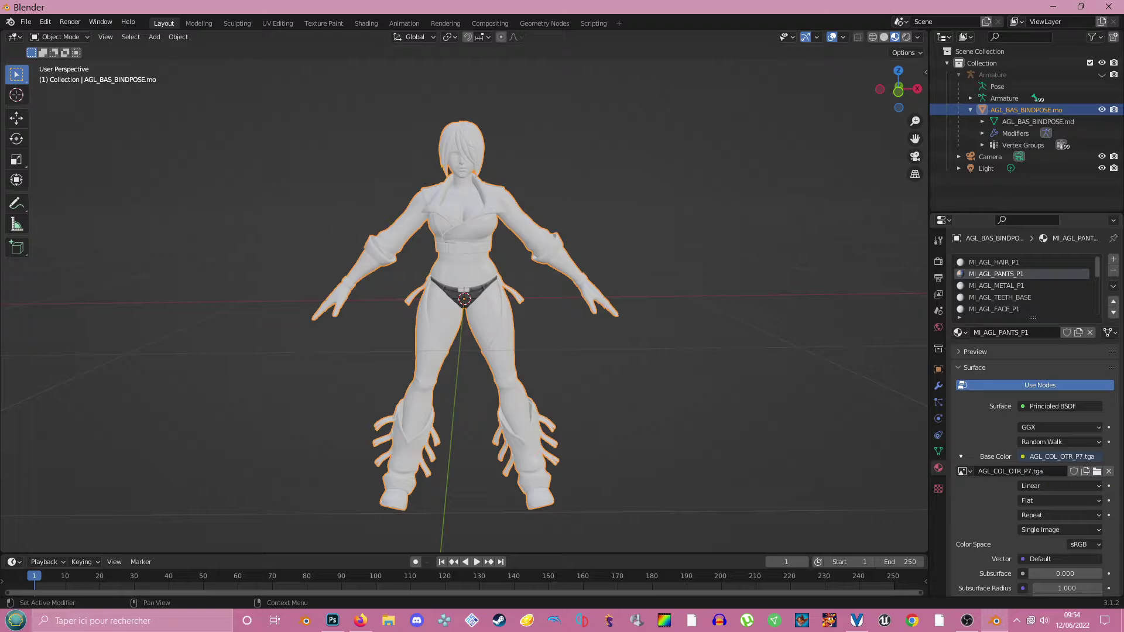
pyautogui.scroll(-1, 1024, 287)
pyautogui.scroll(1, 1024, 287)
# Give the MI_AGL_METAL_P1 material an Image Texture base color using AGL_COL_OTR_P7.tga from the desktop.
pyautogui.click(996, 285)
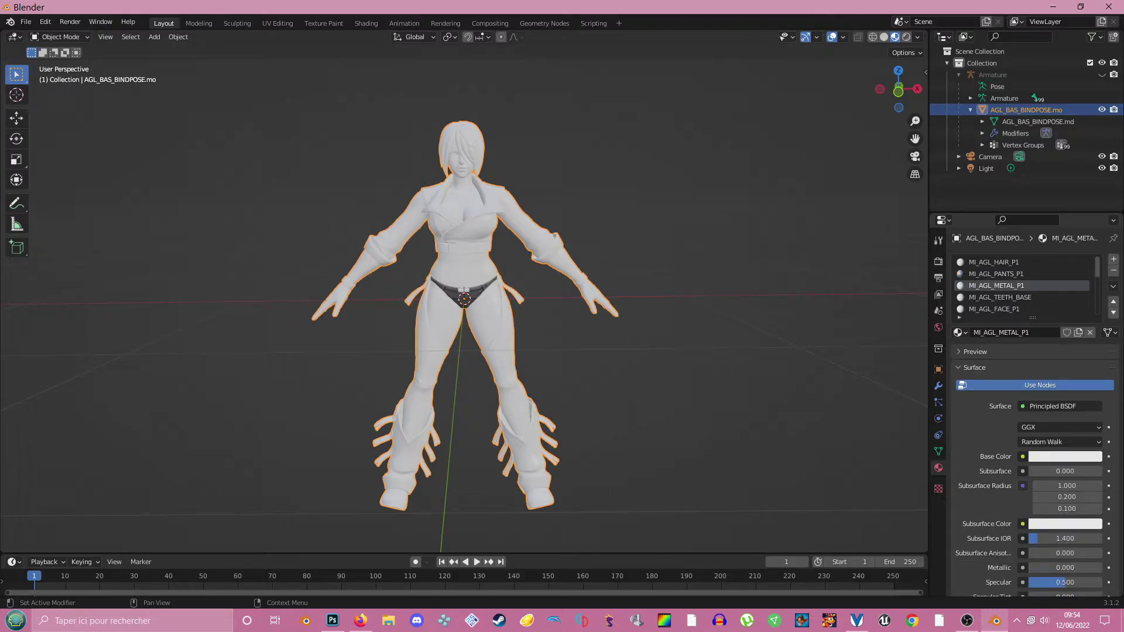
pyautogui.click(1022, 456)
pyautogui.click(996, 261)
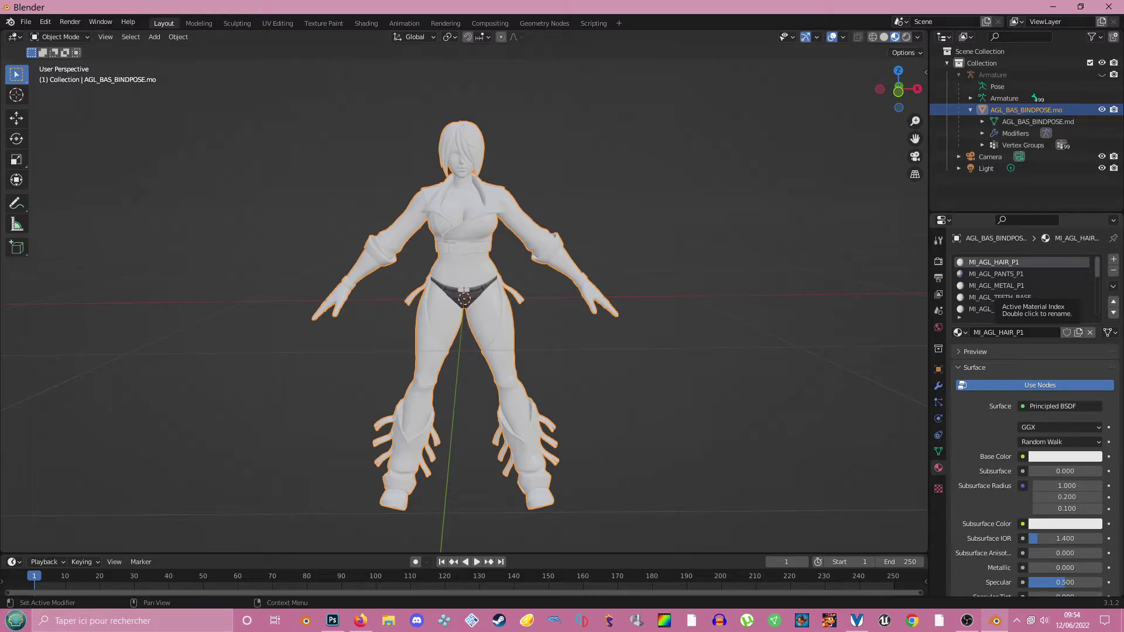
pyautogui.click(995, 285)
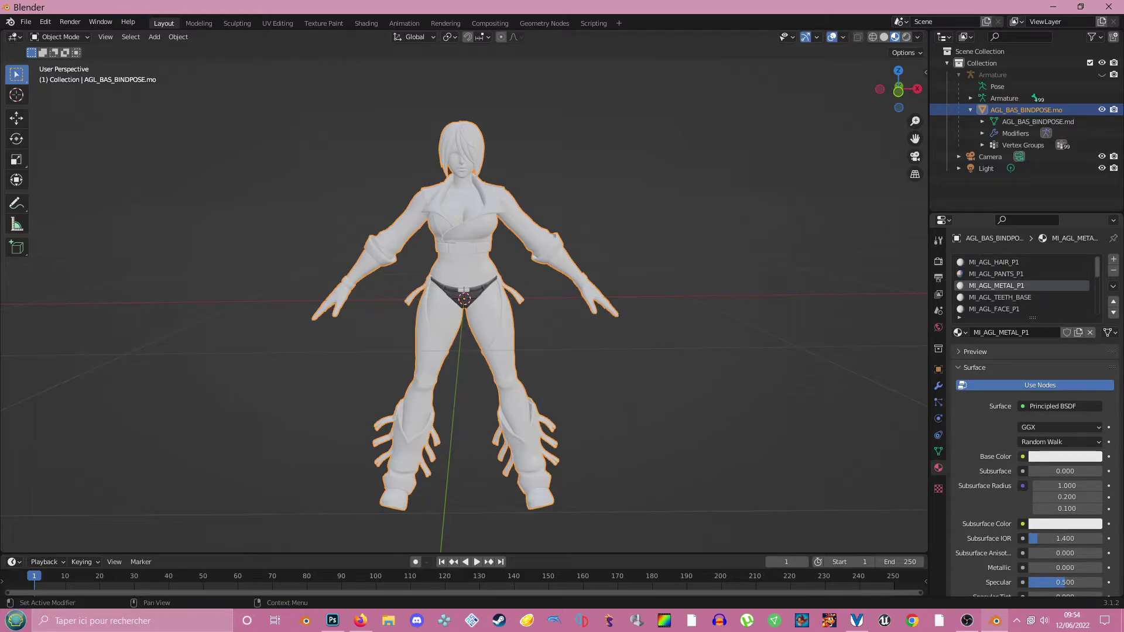
pyautogui.click(1023, 457)
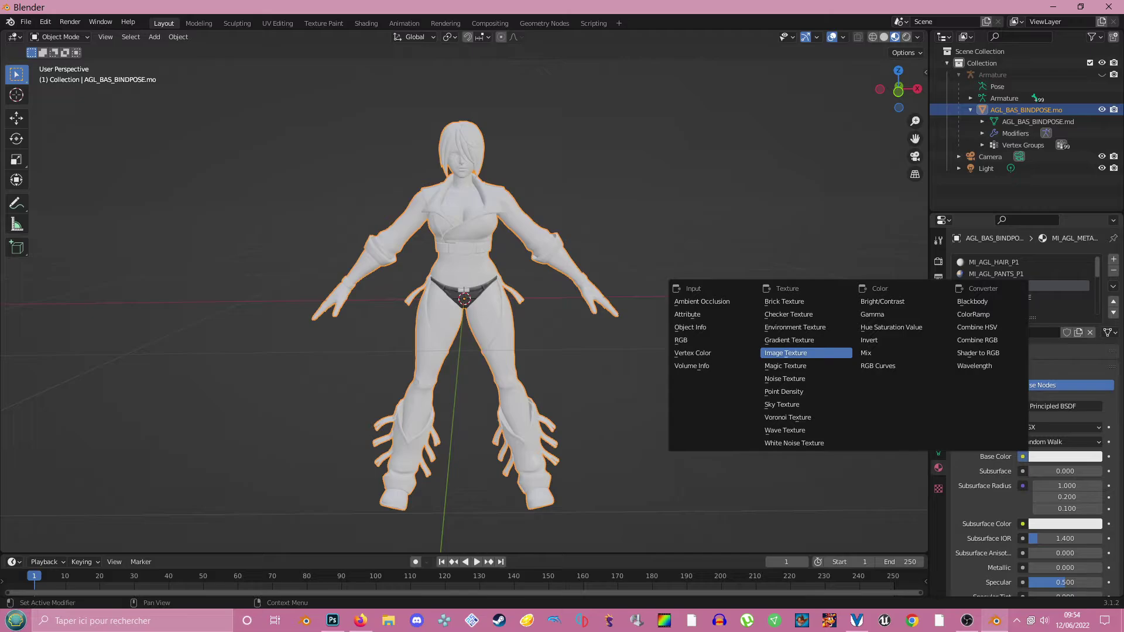
pyautogui.click(786, 353)
pyautogui.click(1081, 471)
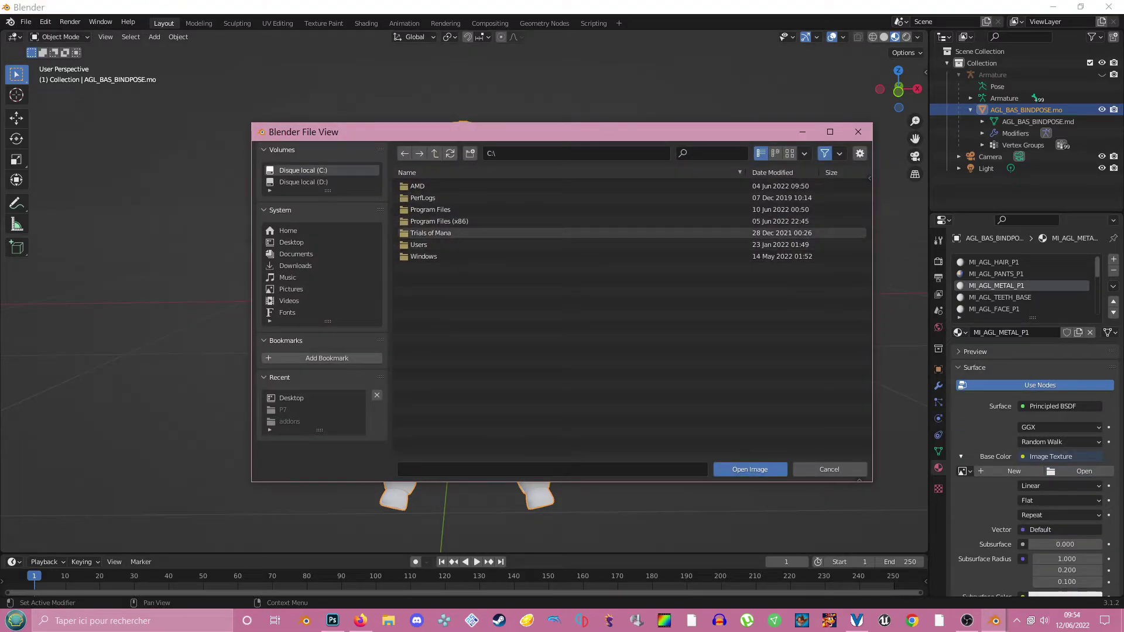
pyautogui.click(291, 241)
pyautogui.doubleClick(443, 362)
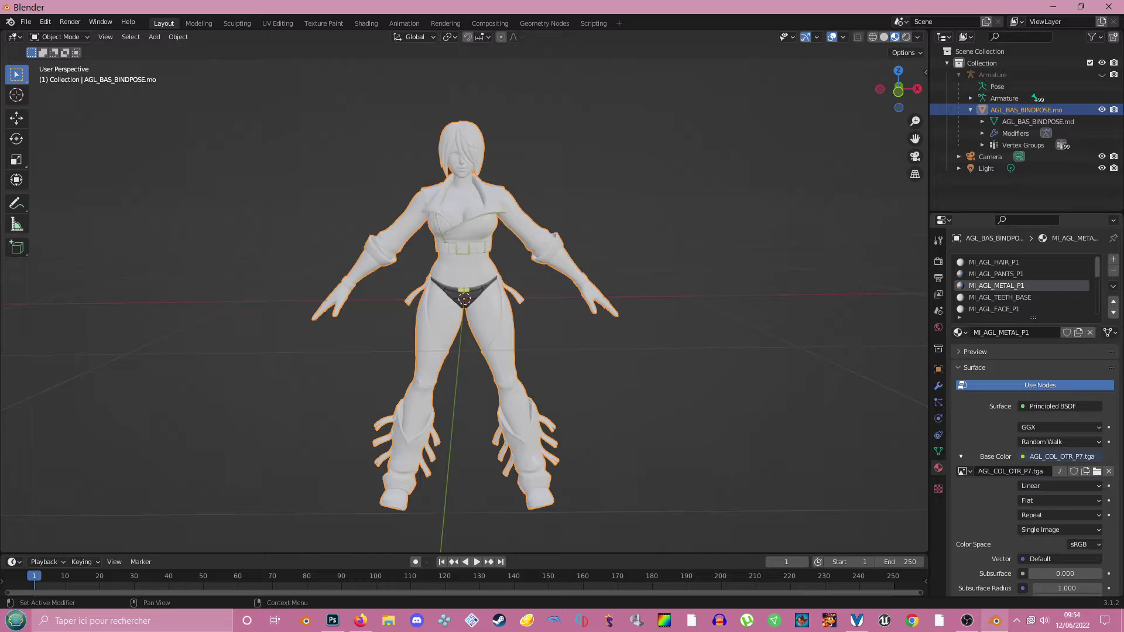
# Give the MI_AGL_GLOVE_P1 material an Image Texture base color using AGL_COL_OTR_P7.tga from the desktop.
pyautogui.scroll(-2, 1022, 285)
pyautogui.click(996, 297)
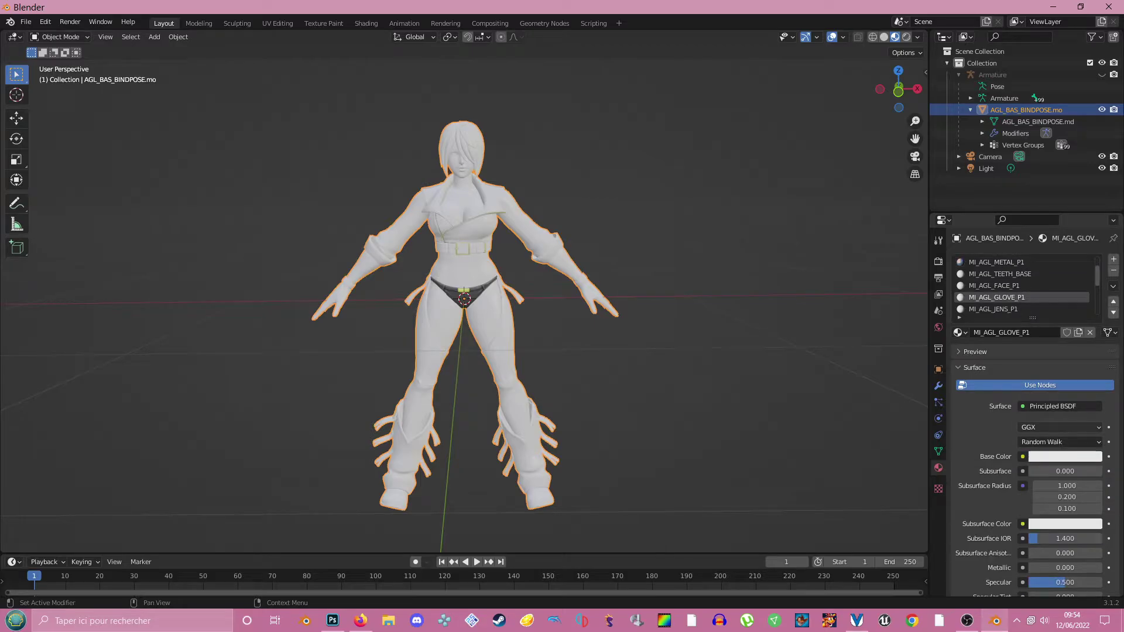
pyautogui.click(1023, 457)
pyautogui.click(807, 353)
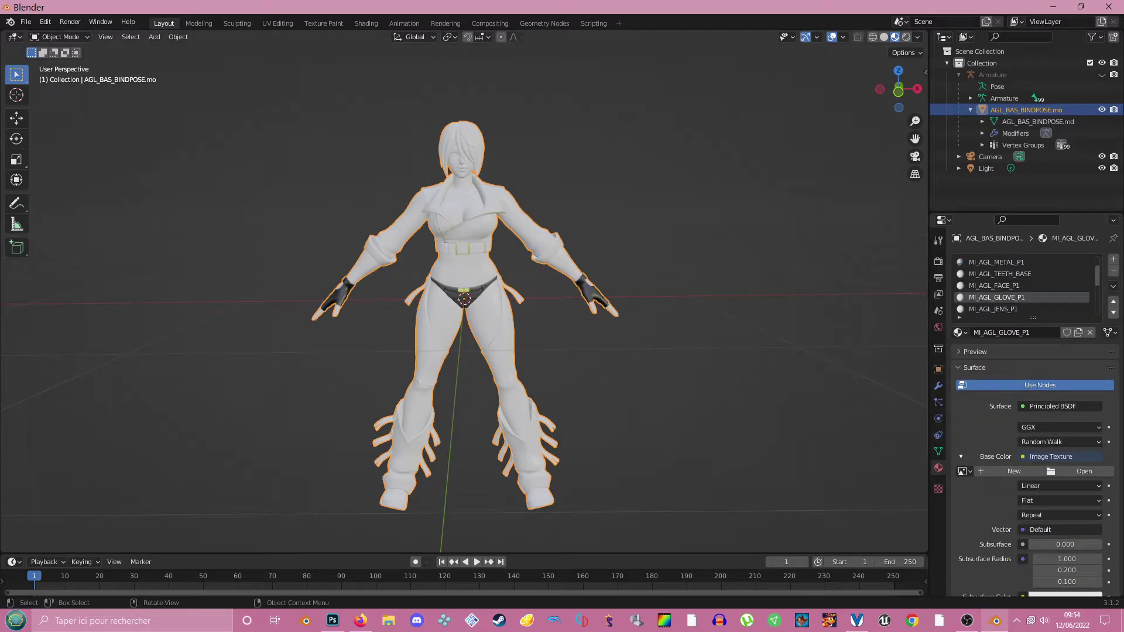
pyautogui.click(1080, 471)
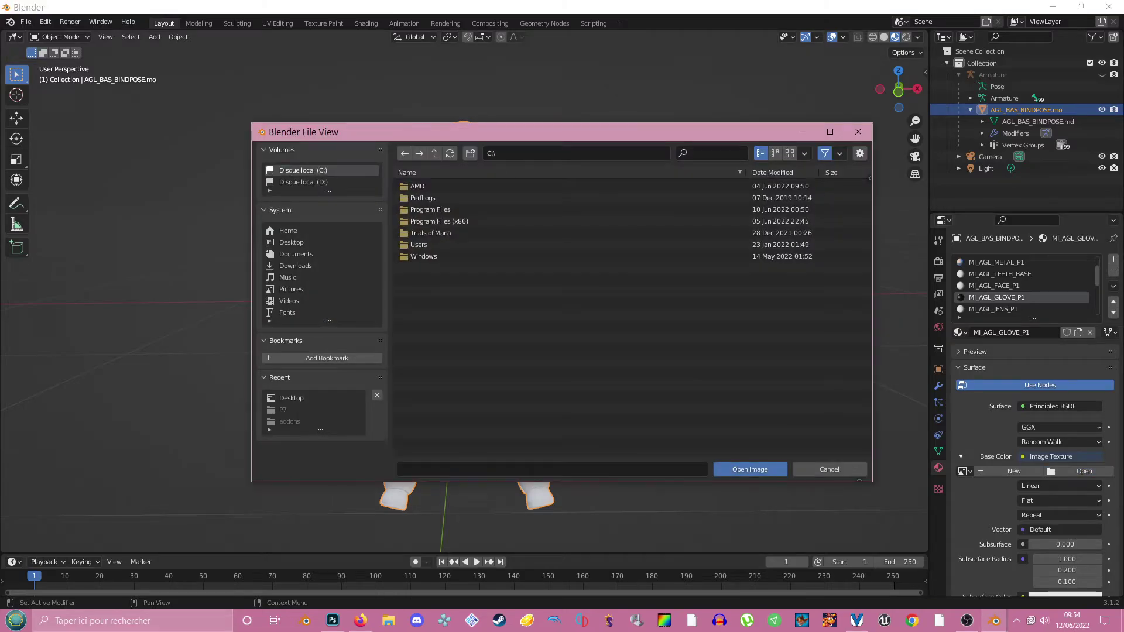
pyautogui.click(291, 242)
pyautogui.doubleClick(469, 362)
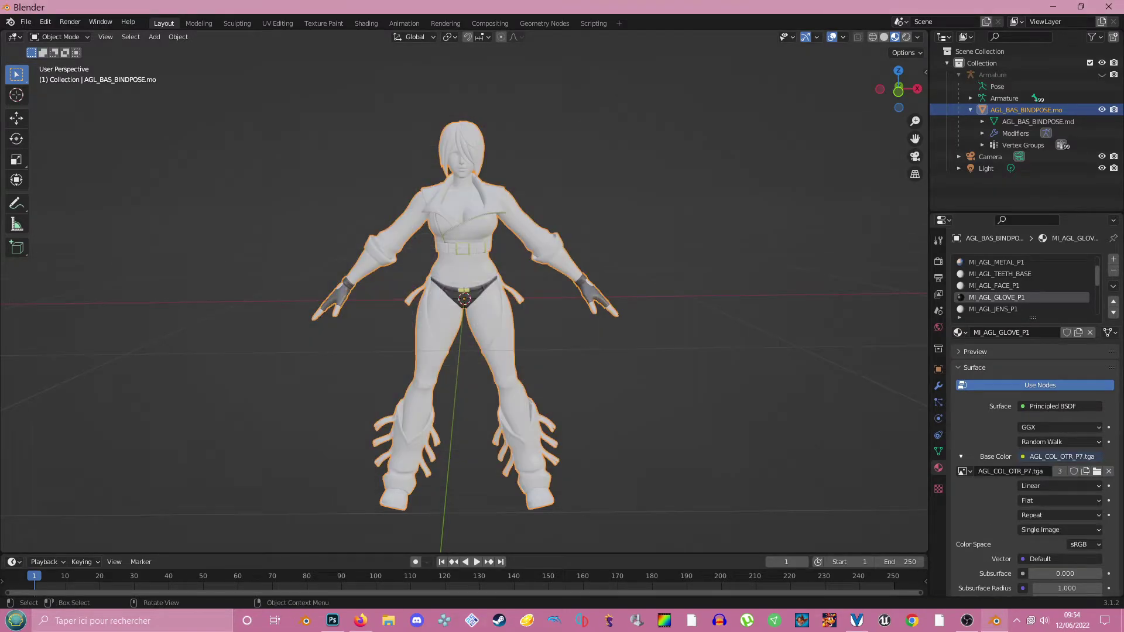
# Give the MI_AGL_JENS_P1 material an Image Texture base color using AGL_COL_OTR_P7.tga from the desktop.
pyautogui.scroll(-1, 1022, 286)
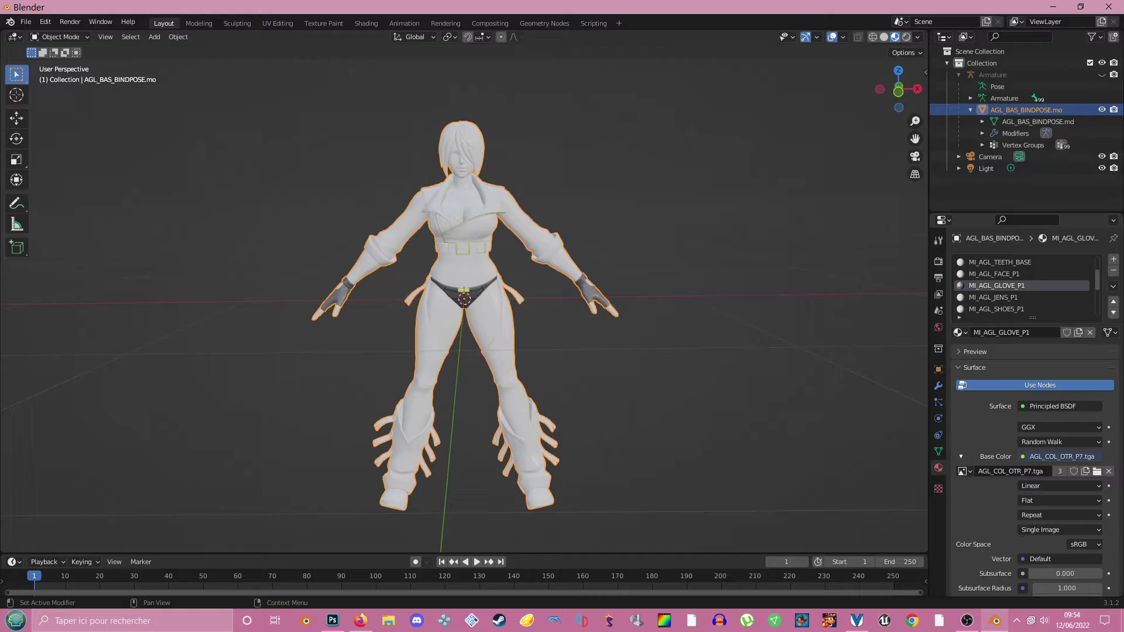
pyautogui.click(1022, 298)
pyautogui.click(1023, 457)
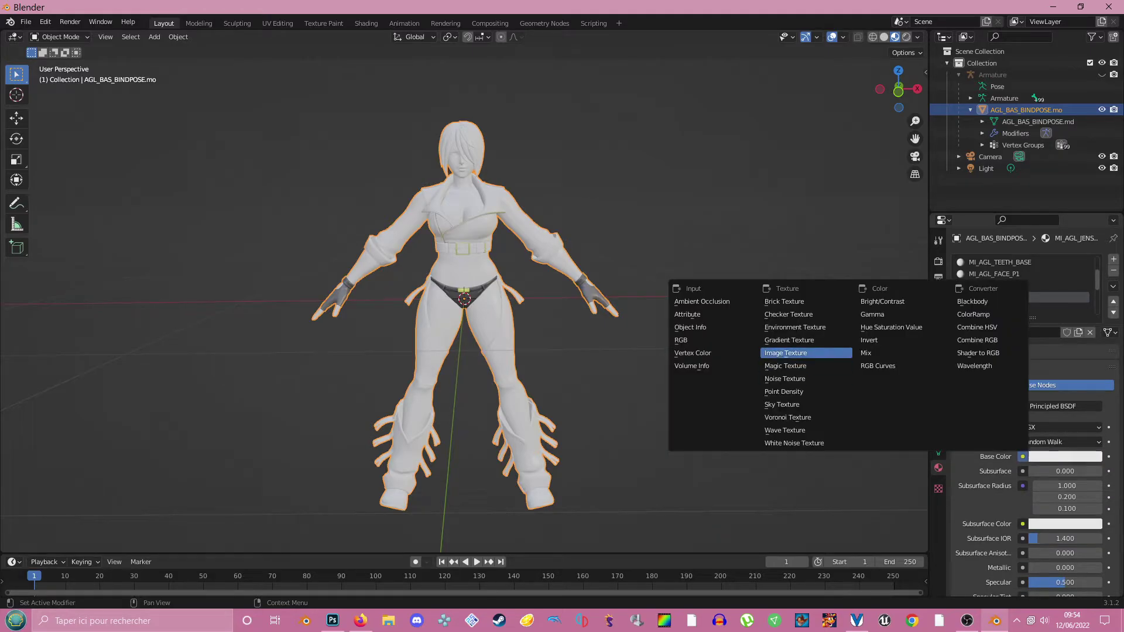
pyautogui.click(785, 353)
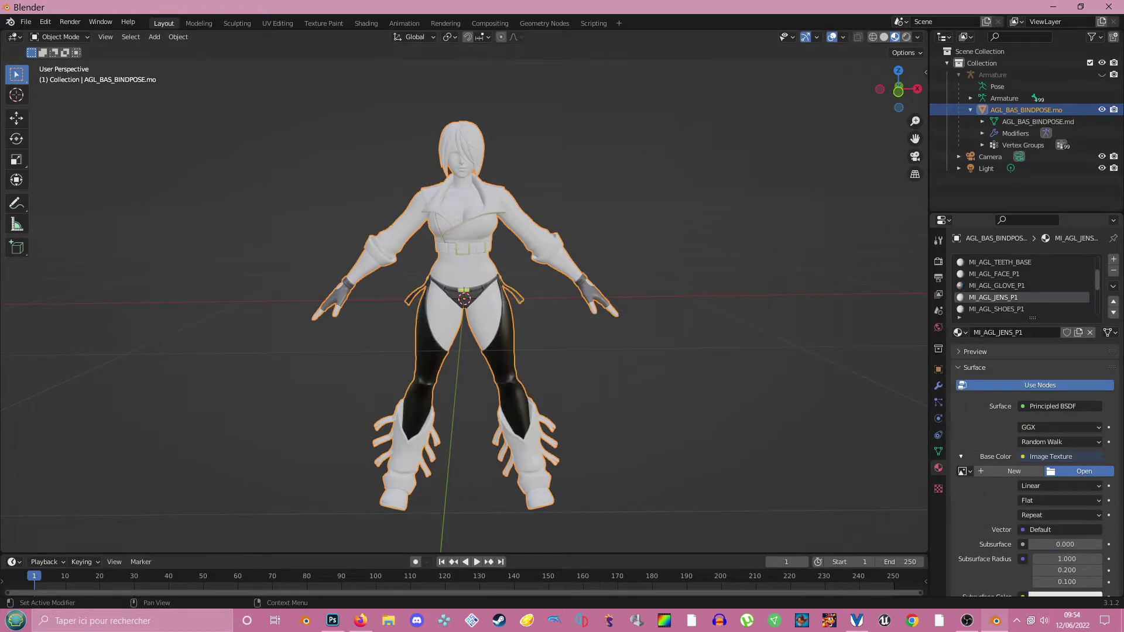
pyautogui.click(1085, 472)
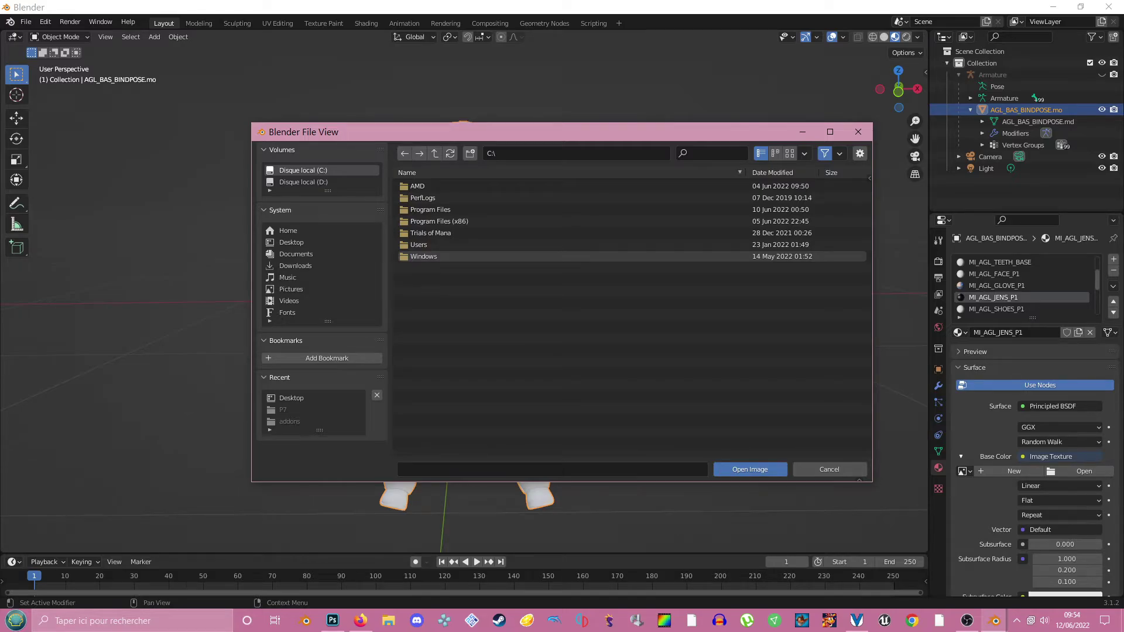
pyautogui.click(291, 242)
pyautogui.doubleClick(445, 362)
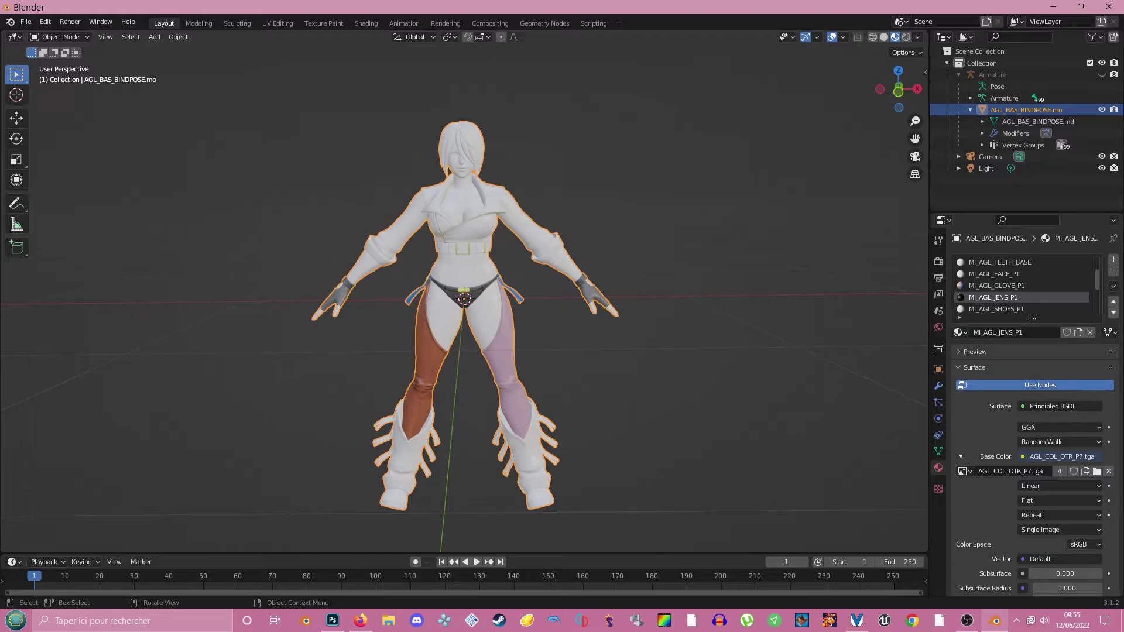
# Examine the textured trousers, gloves and belt on the character from the front and side, up close and at a distance.
pyautogui.moveTo(897, 89); pyautogui.dragTo(822, 95)
pyautogui.scroll(2, 468, 305)
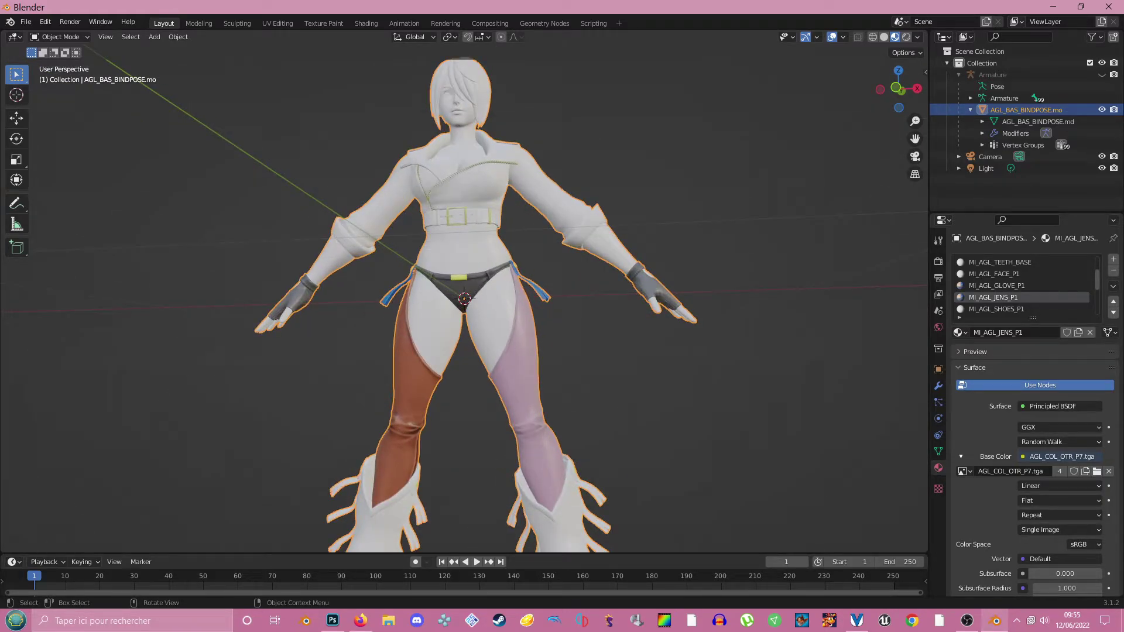
pyautogui.scroll(1, 464, 299)
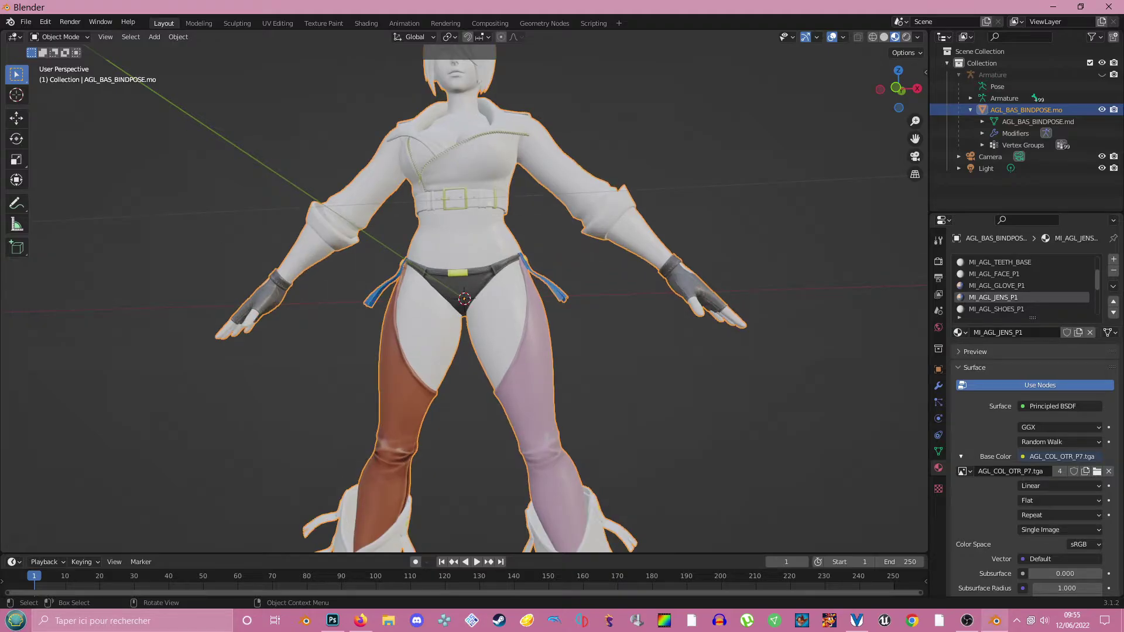
pyautogui.scroll(-1, 464, 299)
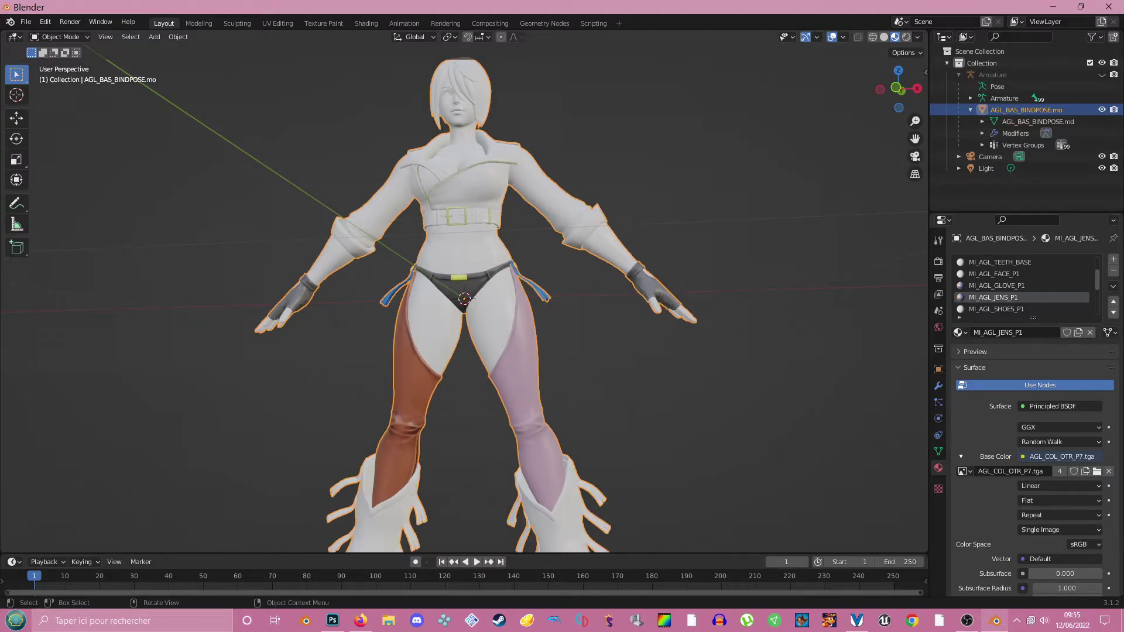
pyautogui.moveTo(899, 89); pyautogui.dragTo(847, 93)
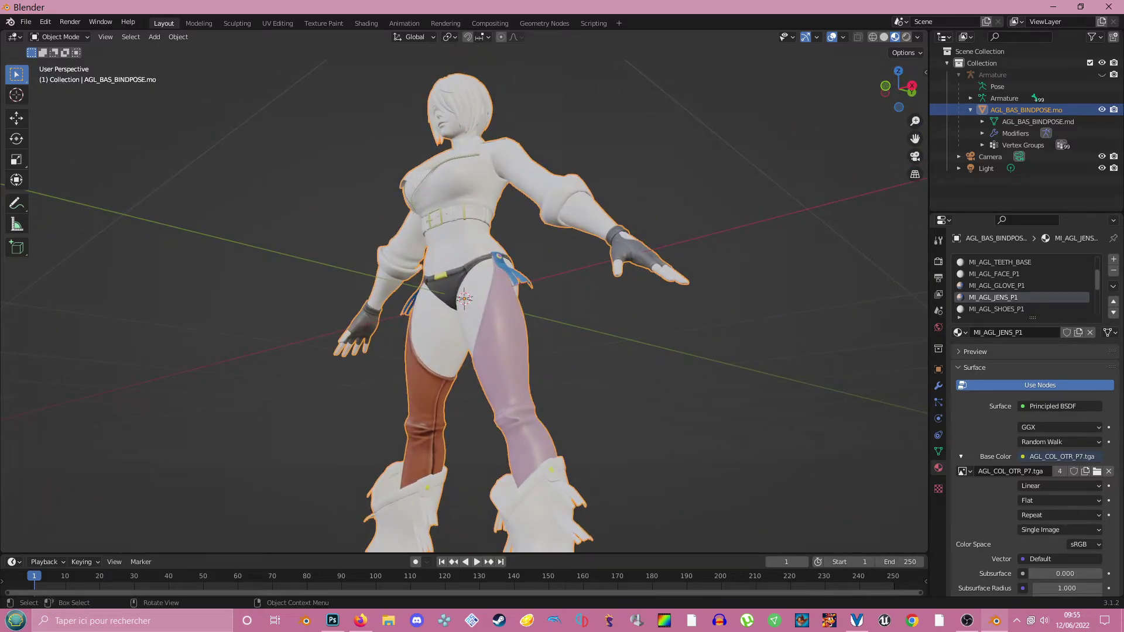
pyautogui.scroll(1, 465, 299)
pyautogui.scroll(-2, 464, 299)
pyautogui.scroll(-2, 899, 88)
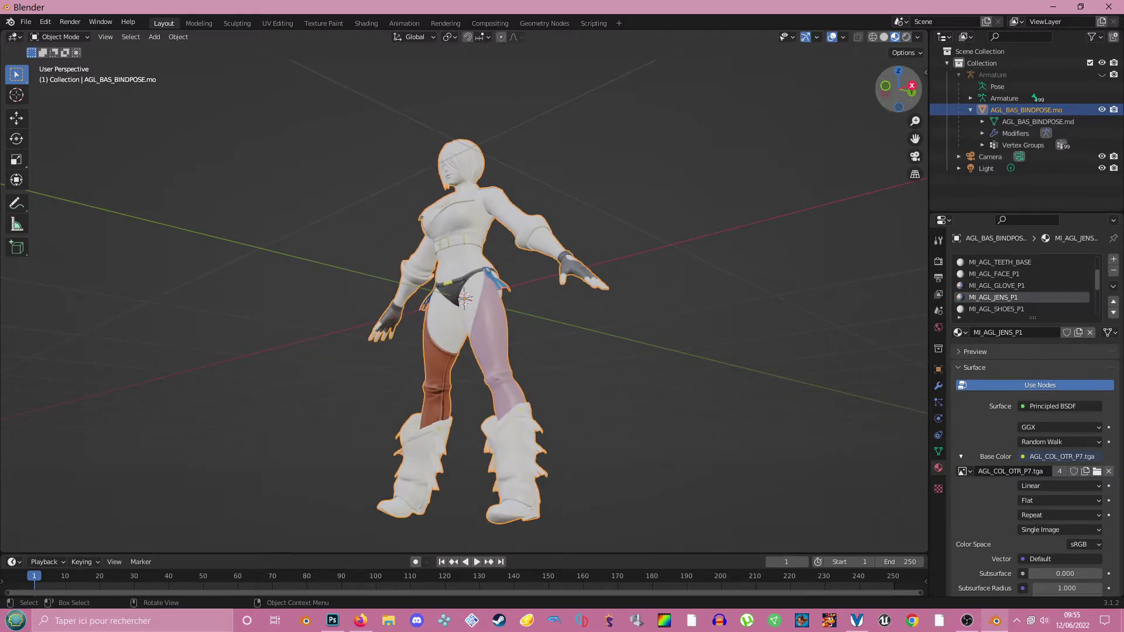
# Give the MI_AGL_SHOES_P1 material an Image Texture base color using AGL_COL_OTR_P7.tga from the desktop.
pyautogui.moveTo(899, 94); pyautogui.dragTo(941, 122)
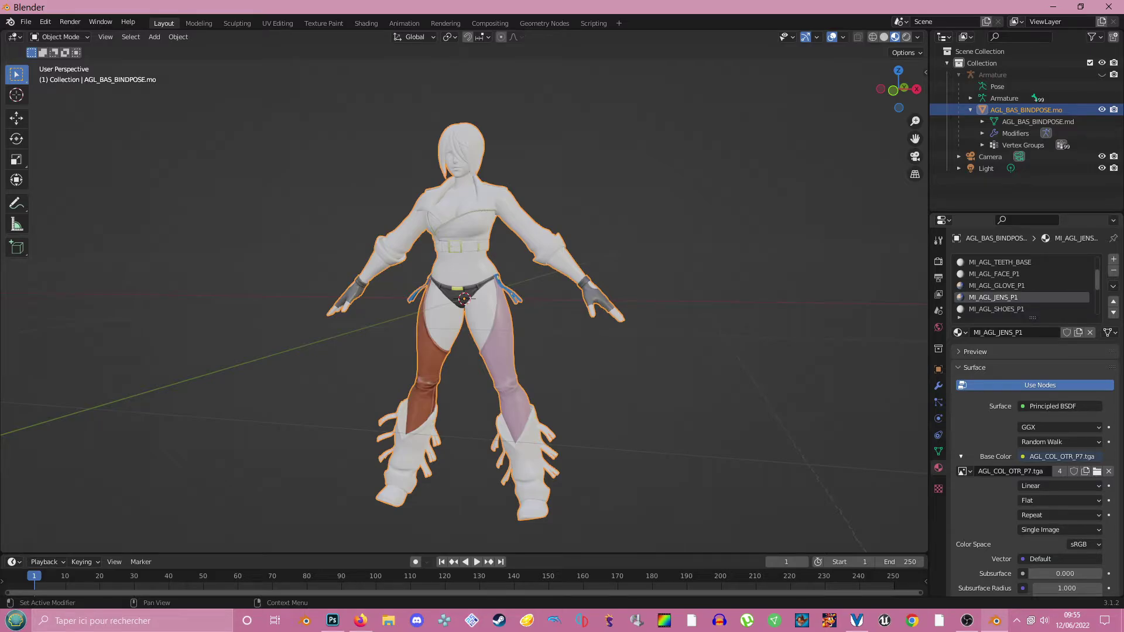
pyautogui.click(996, 309)
pyautogui.click(1022, 457)
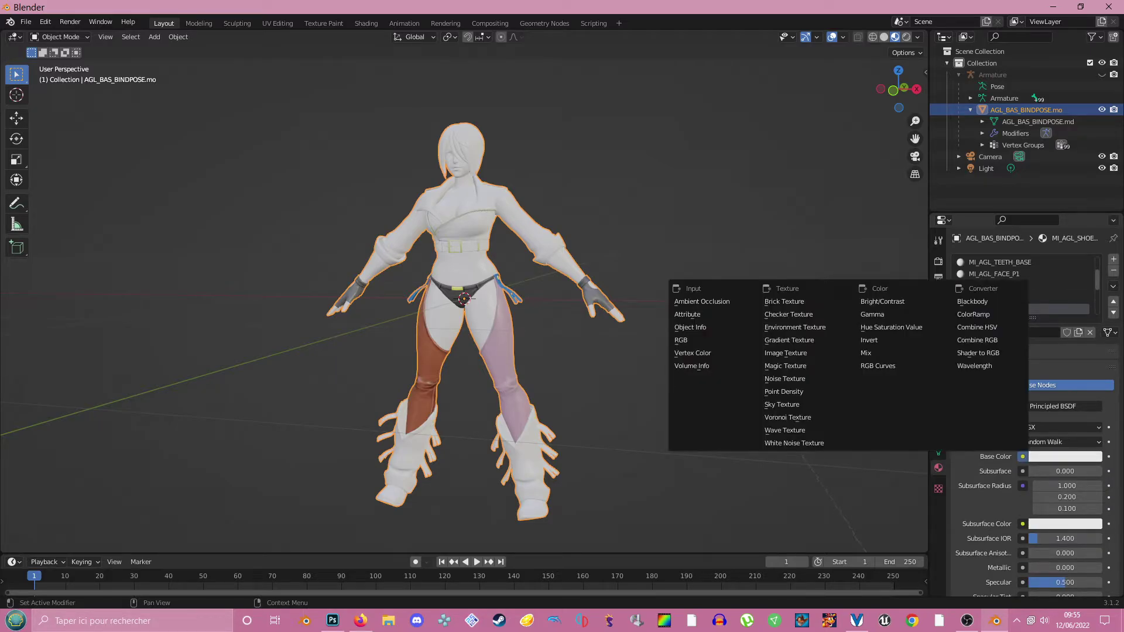
pyautogui.click(786, 353)
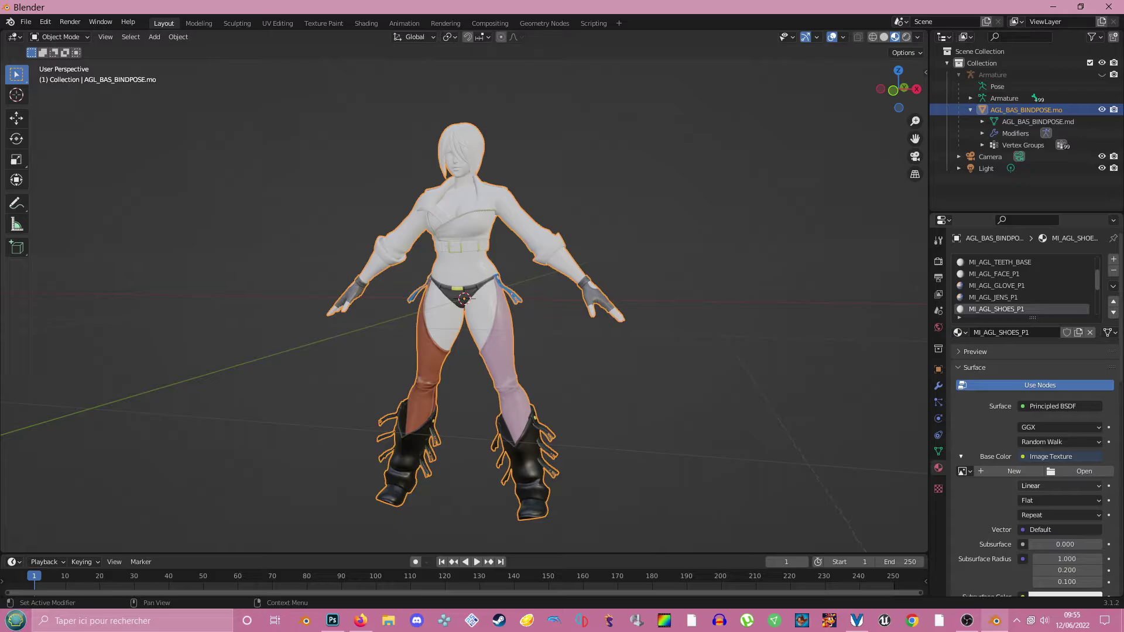
pyautogui.click(1083, 472)
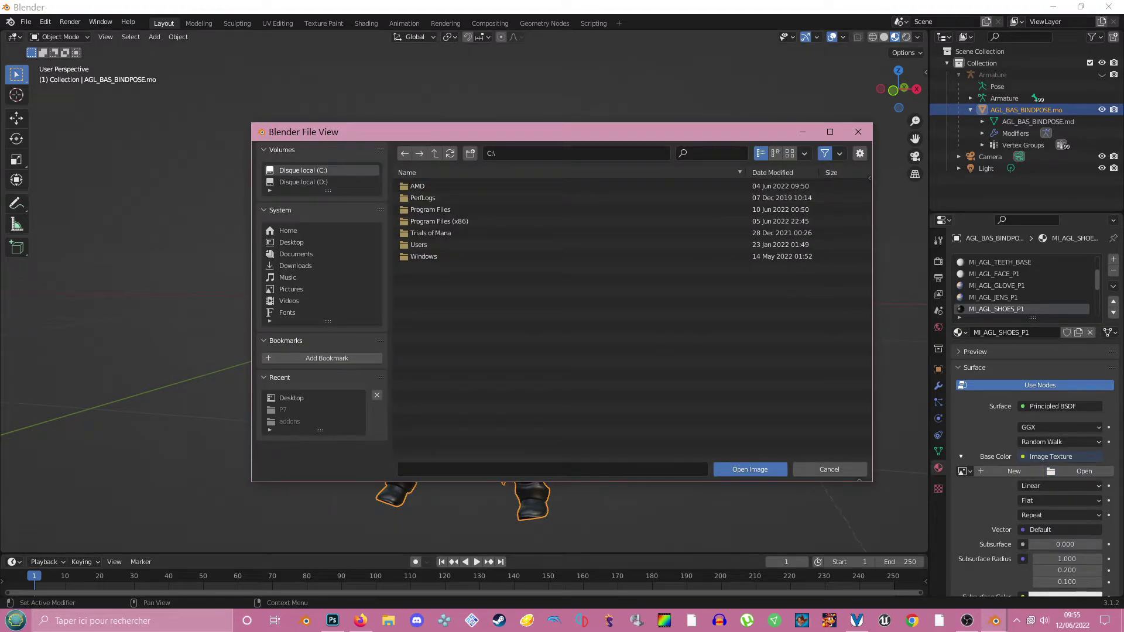
pyautogui.click(291, 242)
pyautogui.doubleClick(492, 362)
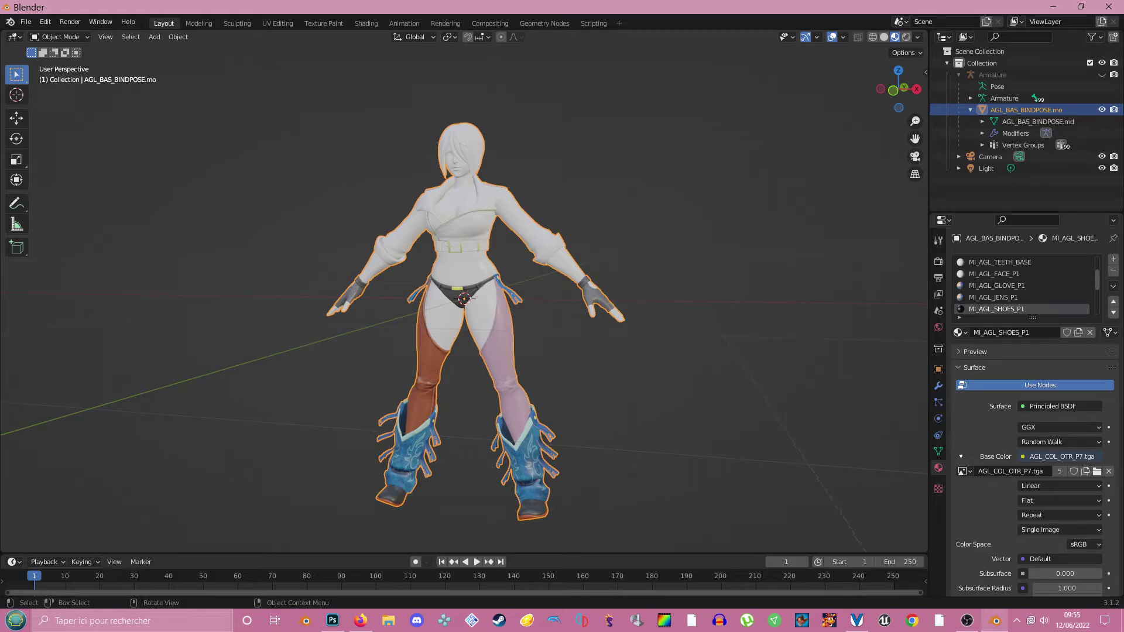
# Give the MI_AGL_BODYSKIN_P1 material an Image Texture base color using AGL_COL_OTR_P7.tga from the desktop.
pyautogui.scroll(-1, 1022, 285)
pyautogui.click(995, 309)
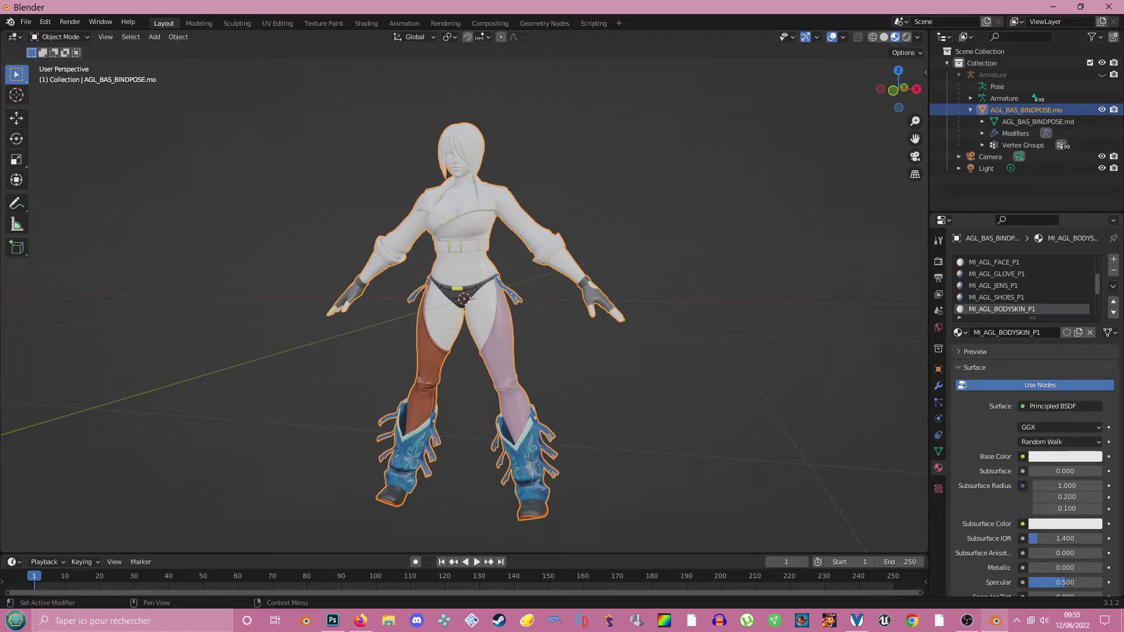
pyautogui.click(1023, 456)
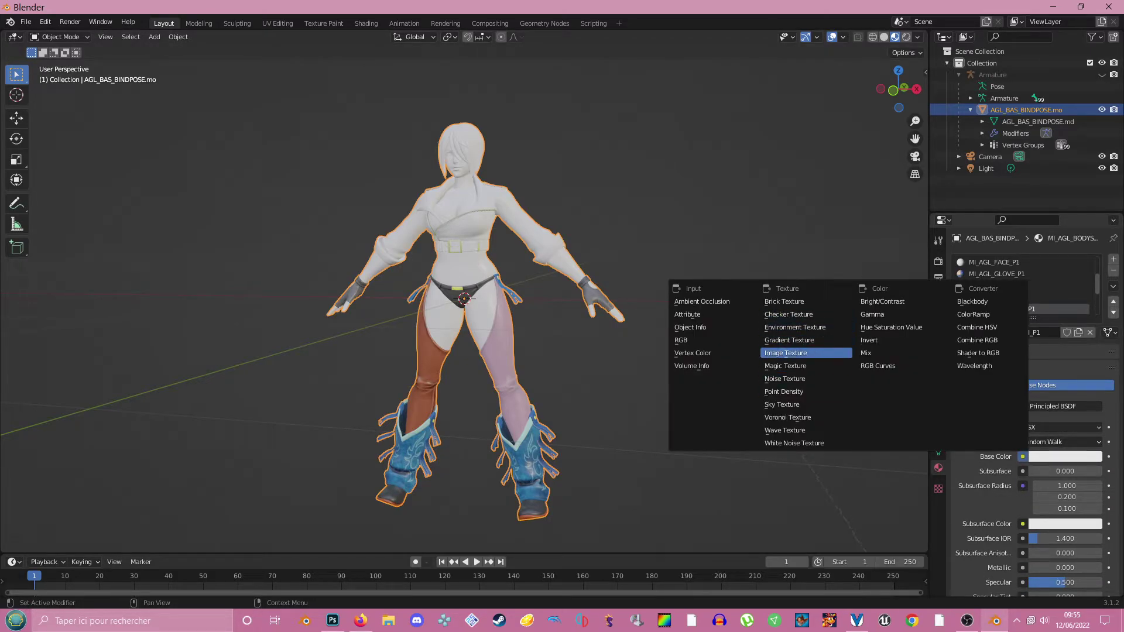
pyautogui.click(786, 353)
pyautogui.click(1086, 472)
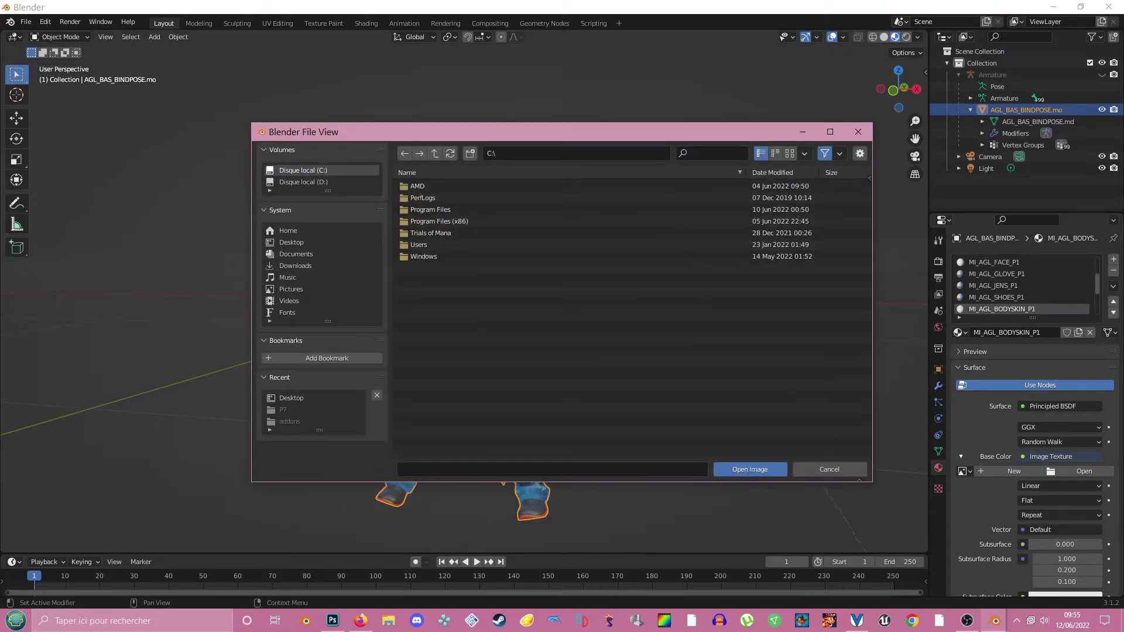
pyautogui.click(295, 254)
pyautogui.click(291, 242)
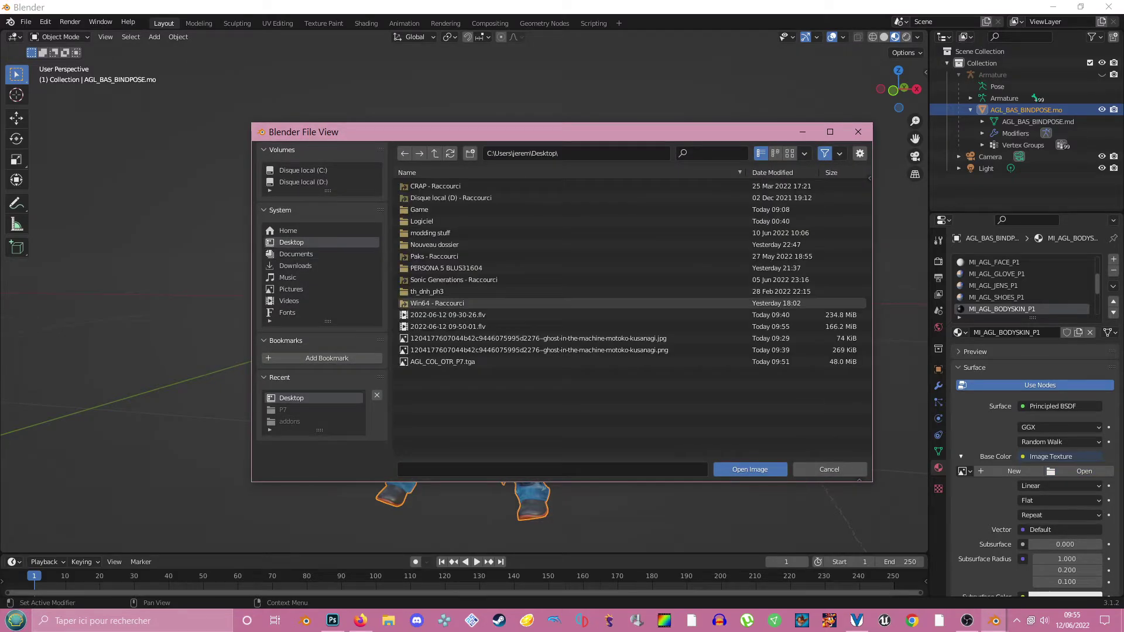
pyautogui.doubleClick(445, 362)
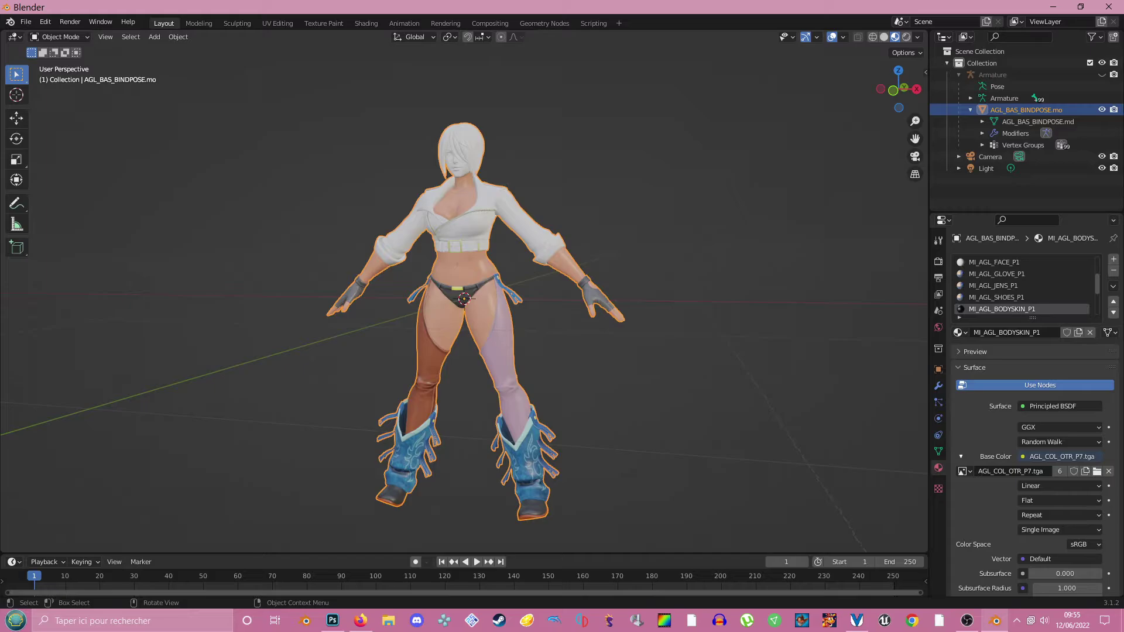
# Give the MI_AGL_SWC_HIGHLIGHT material an Image Texture base color using AGL_COL_OTR_P7.tga from the desktop.
pyautogui.scroll(-2, 1022, 286)
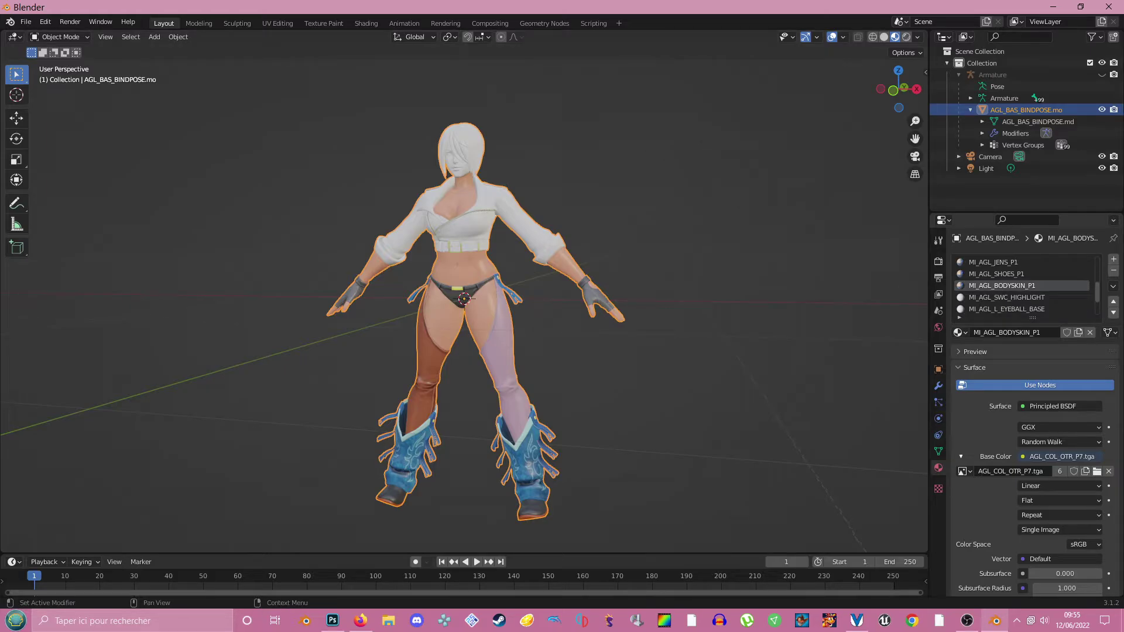
pyautogui.click(1022, 297)
pyautogui.click(1023, 456)
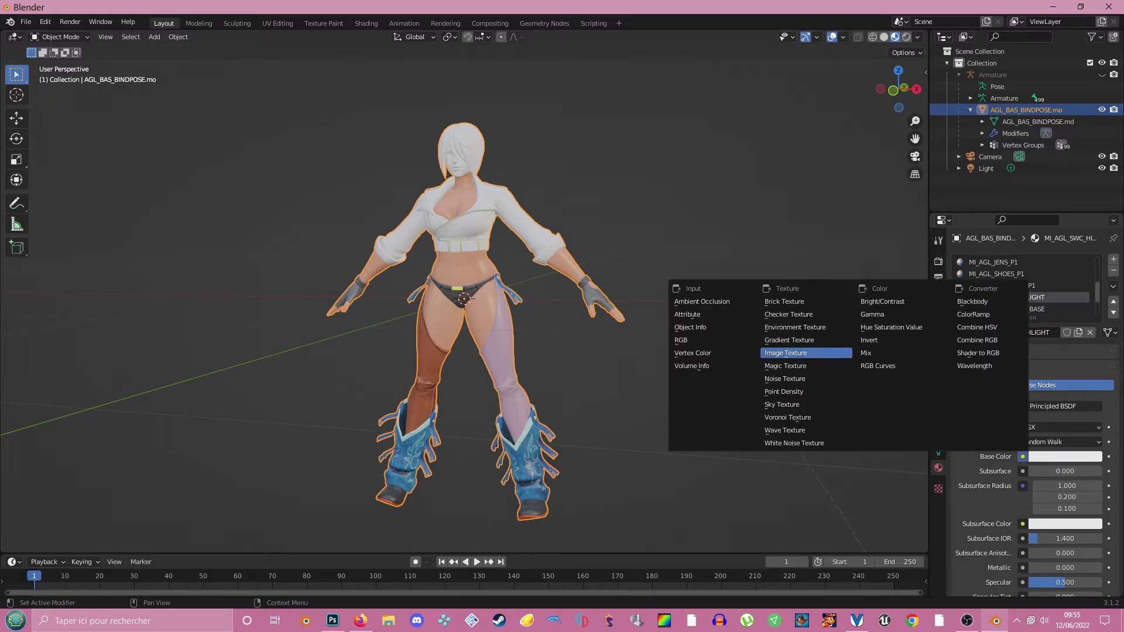
pyautogui.click(786, 353)
pyautogui.click(1082, 471)
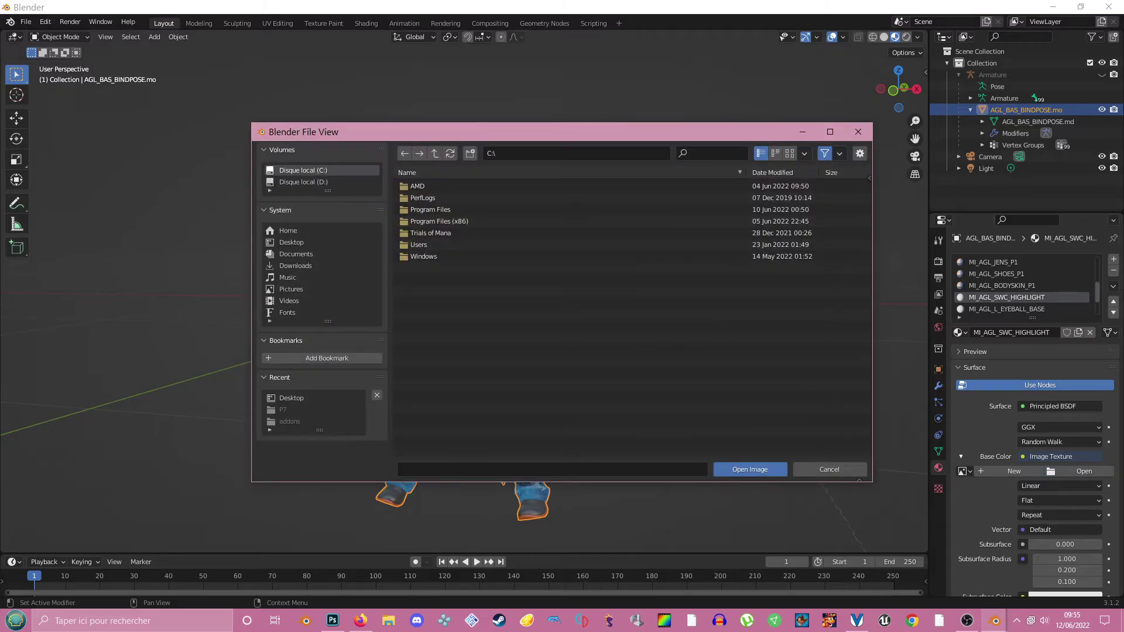
pyautogui.click(289, 242)
pyautogui.doubleClick(445, 362)
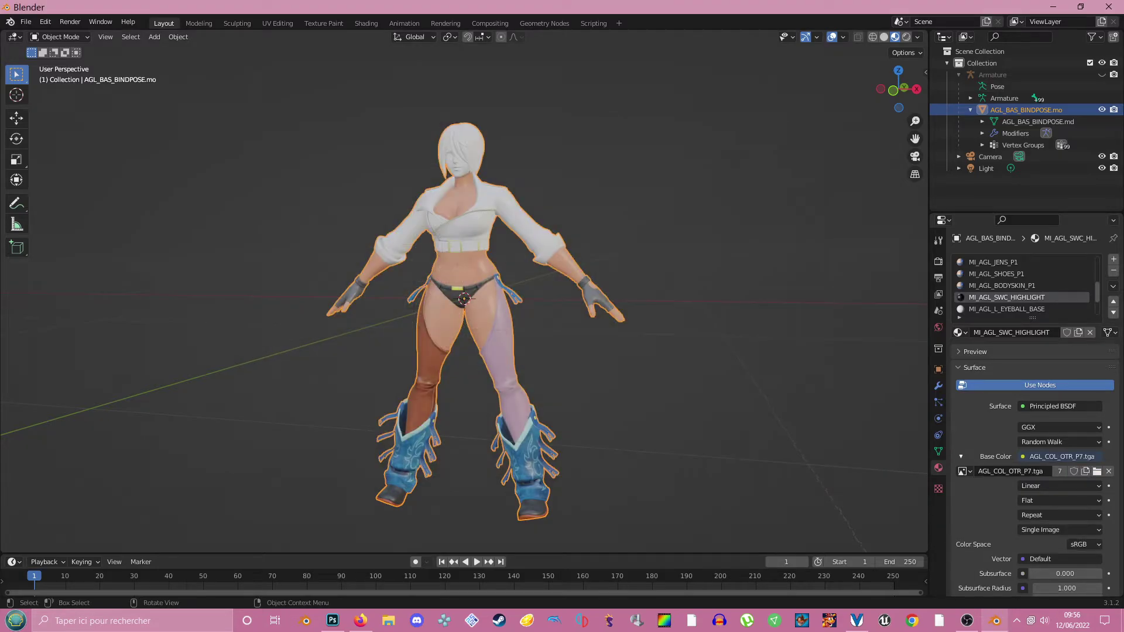
# Give the MI_AGL_JACKET_P1 material an Image Texture base color using AGL_COL_OTR_P7.tga from the desktop.
pyautogui.scroll(-1, 1025, 285)
pyautogui.scroll(-1, 1024, 285)
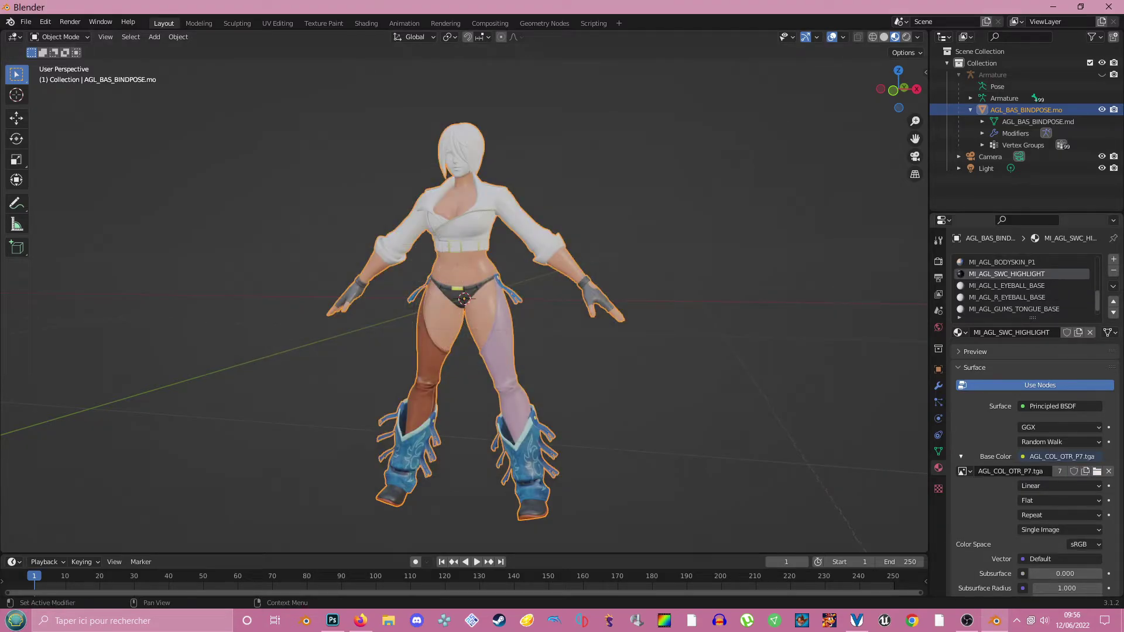
pyautogui.click(1007, 286)
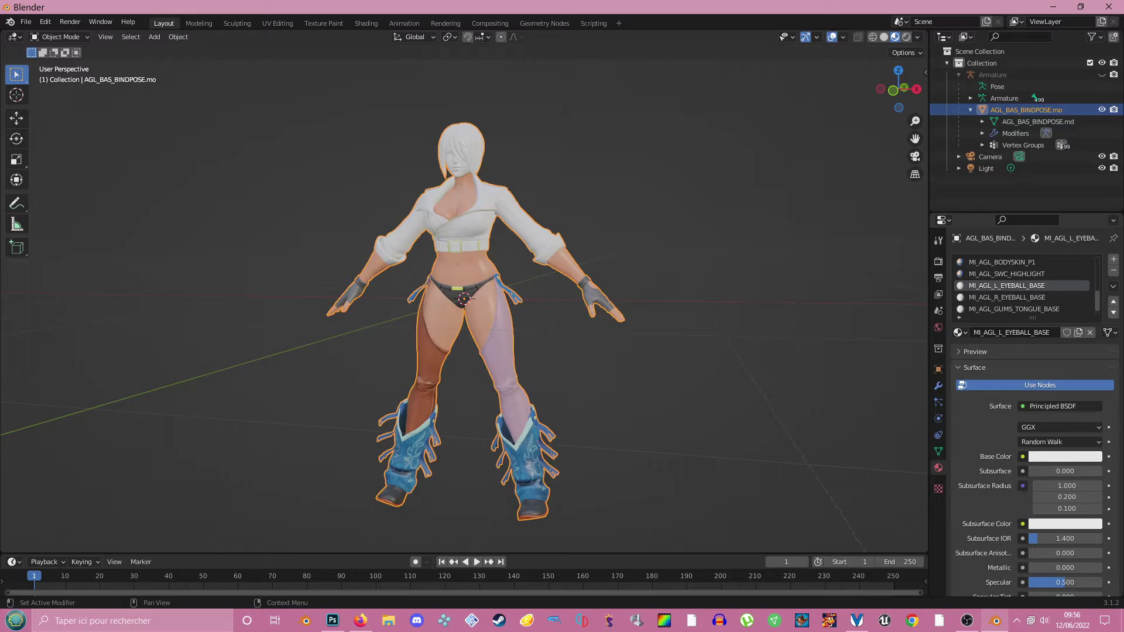
pyautogui.click(1007, 296)
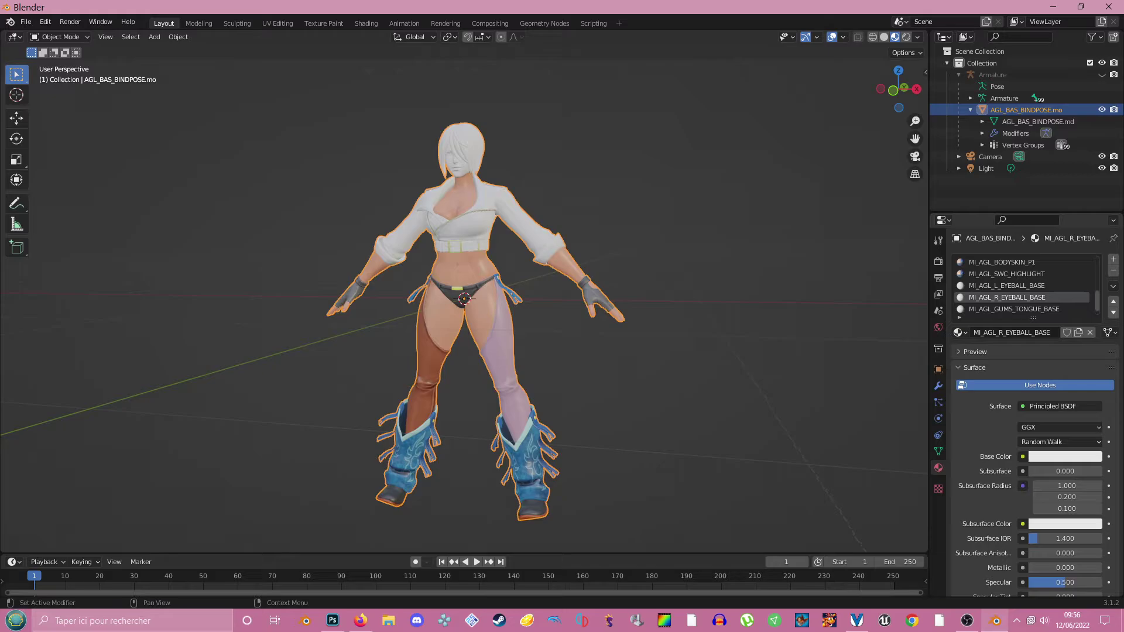
pyautogui.scroll(-1, 1025, 285)
pyautogui.click(1007, 297)
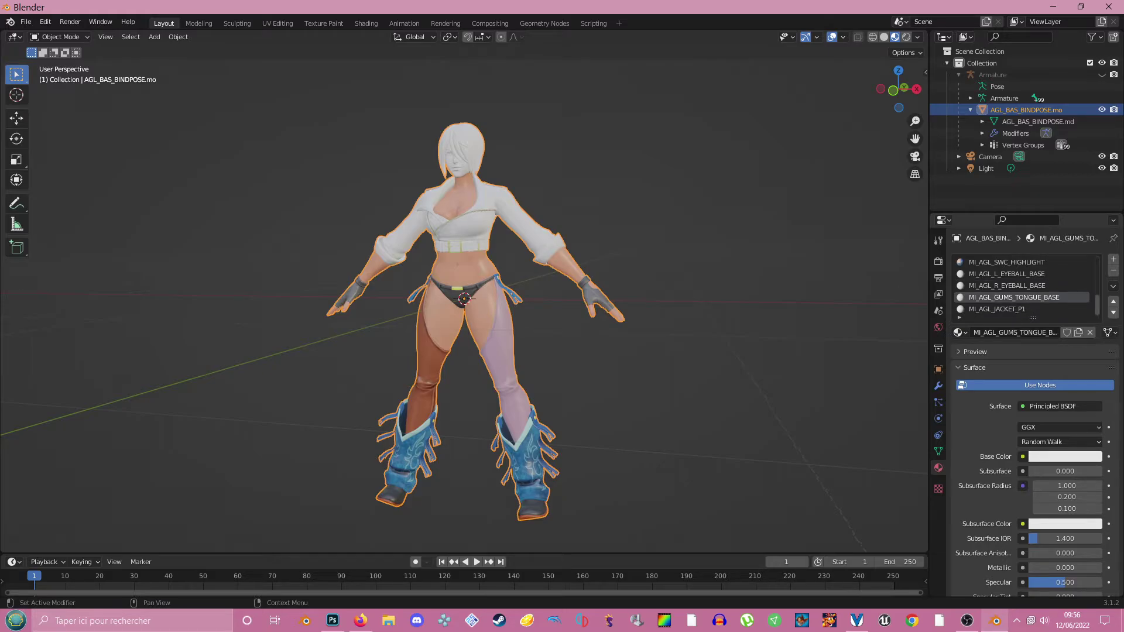
pyautogui.click(1007, 308)
pyautogui.click(1023, 457)
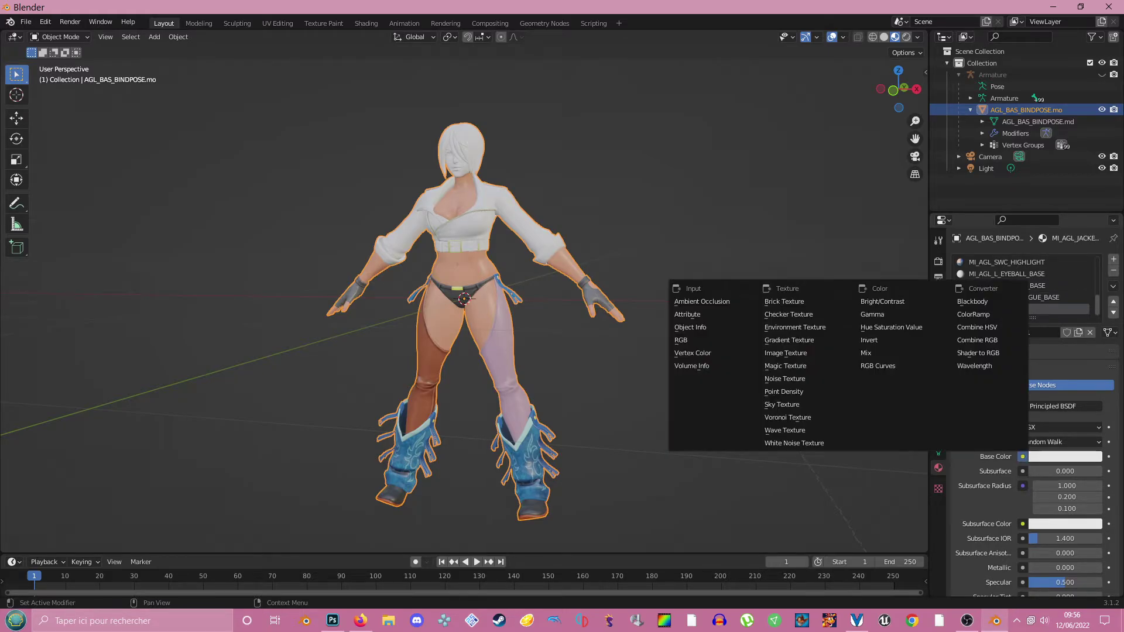
pyautogui.click(786, 353)
pyautogui.click(1082, 471)
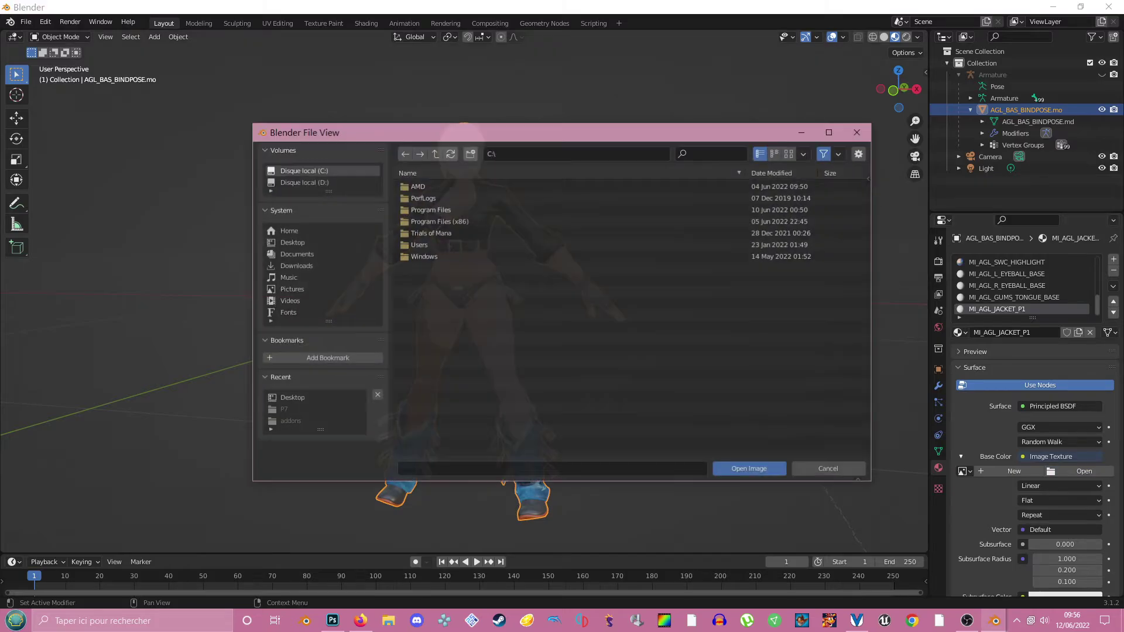
pyautogui.click(291, 398)
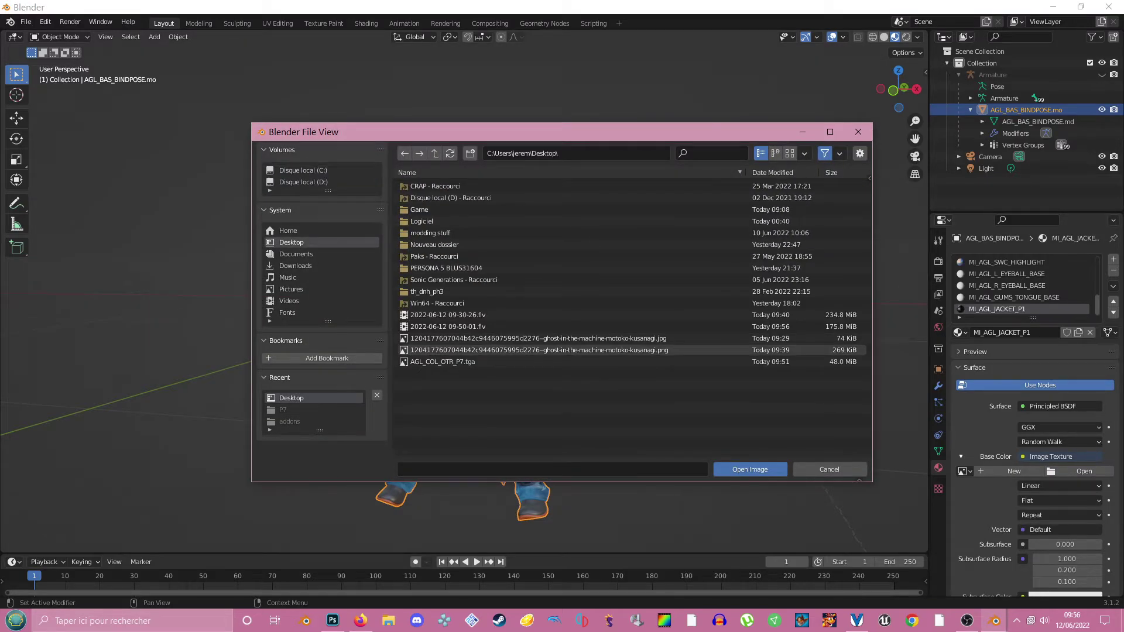
pyautogui.doubleClick(442, 361)
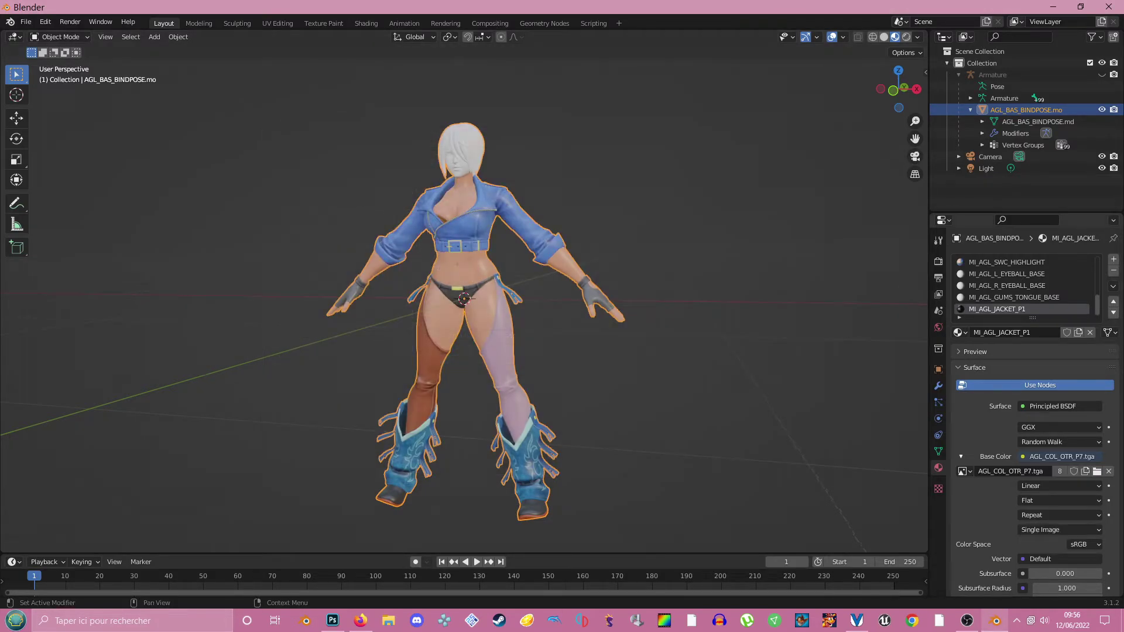
# Check the material list for remaining outfit materials and view the textured character from the front.
pyautogui.scroll(5, 1025, 285)
pyautogui.scroll(-1, 1024, 285)
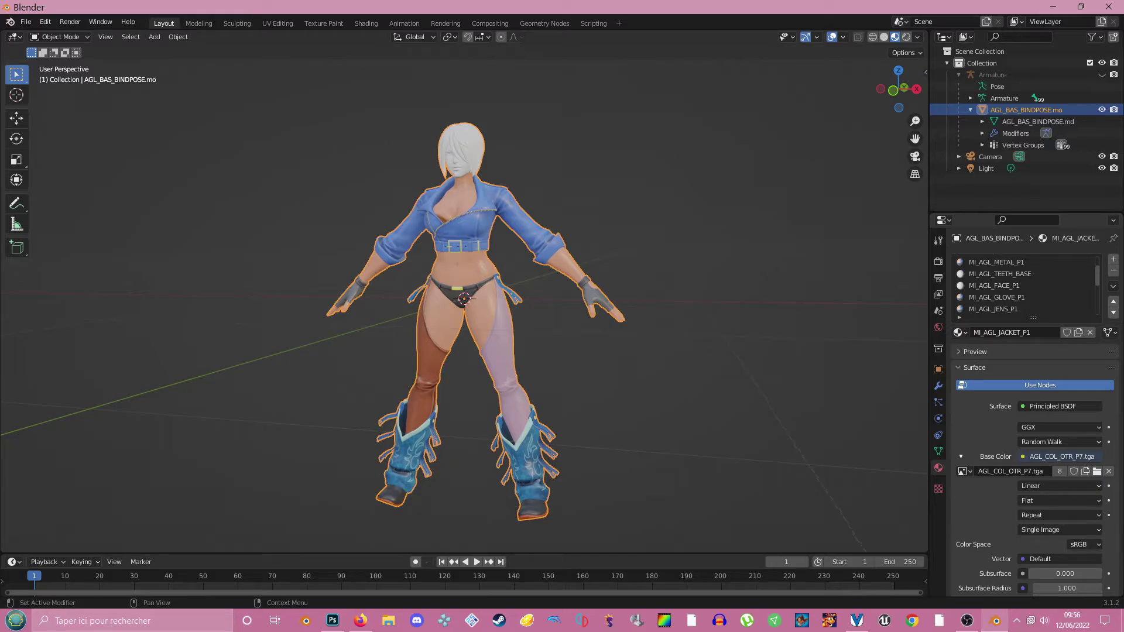
pyautogui.scroll(2, 1024, 285)
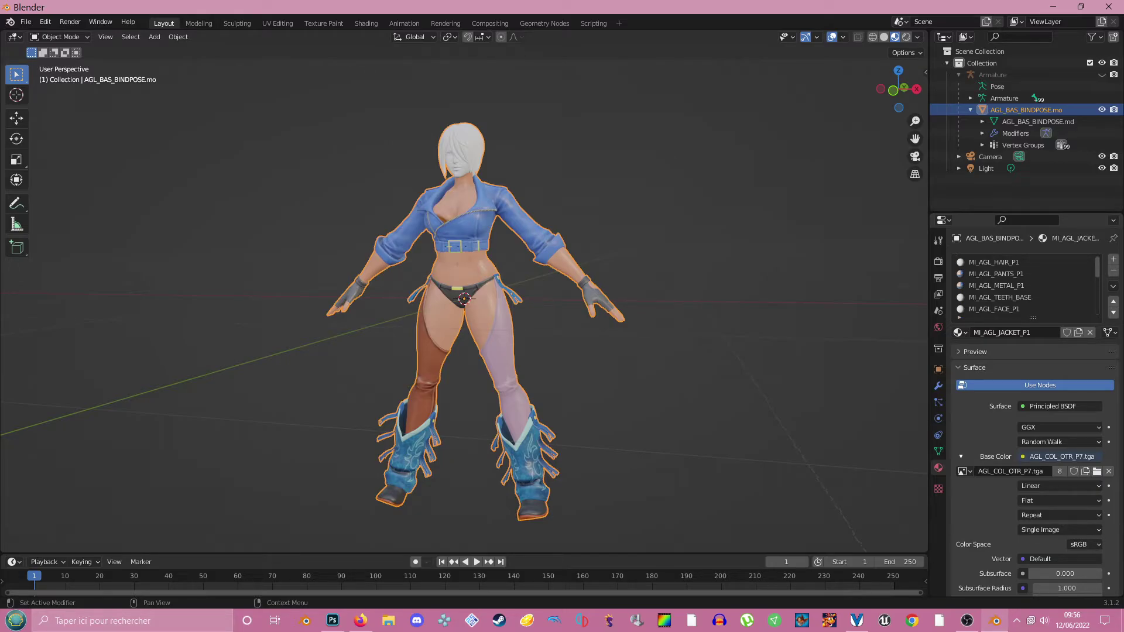
pyautogui.scroll(-6, 1025, 285)
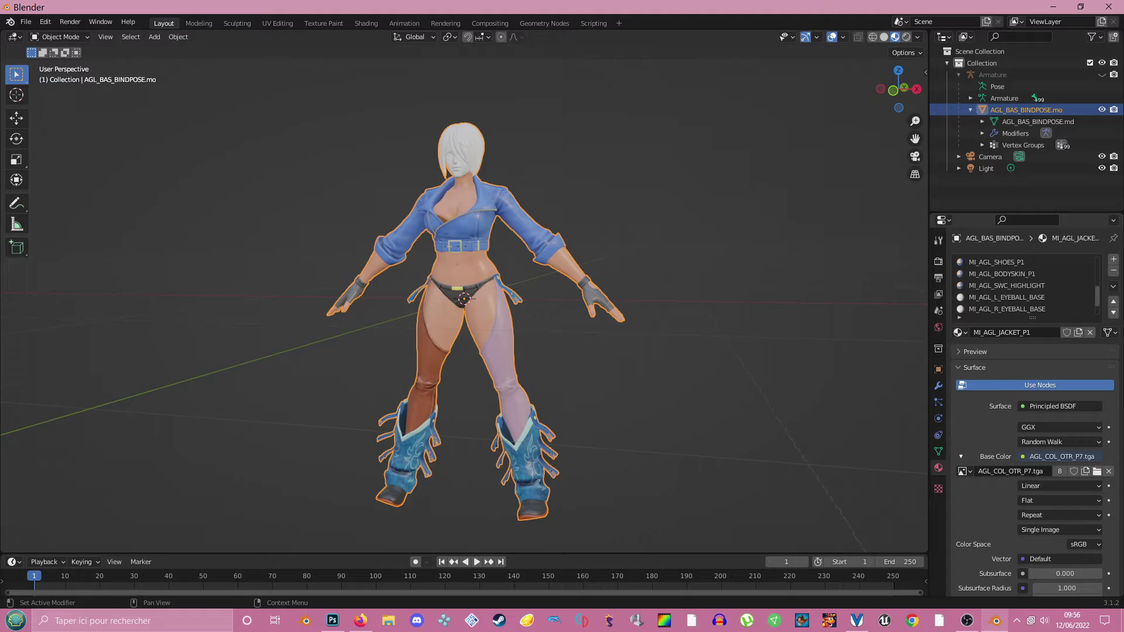
pyautogui.scroll(-2, 1025, 286)
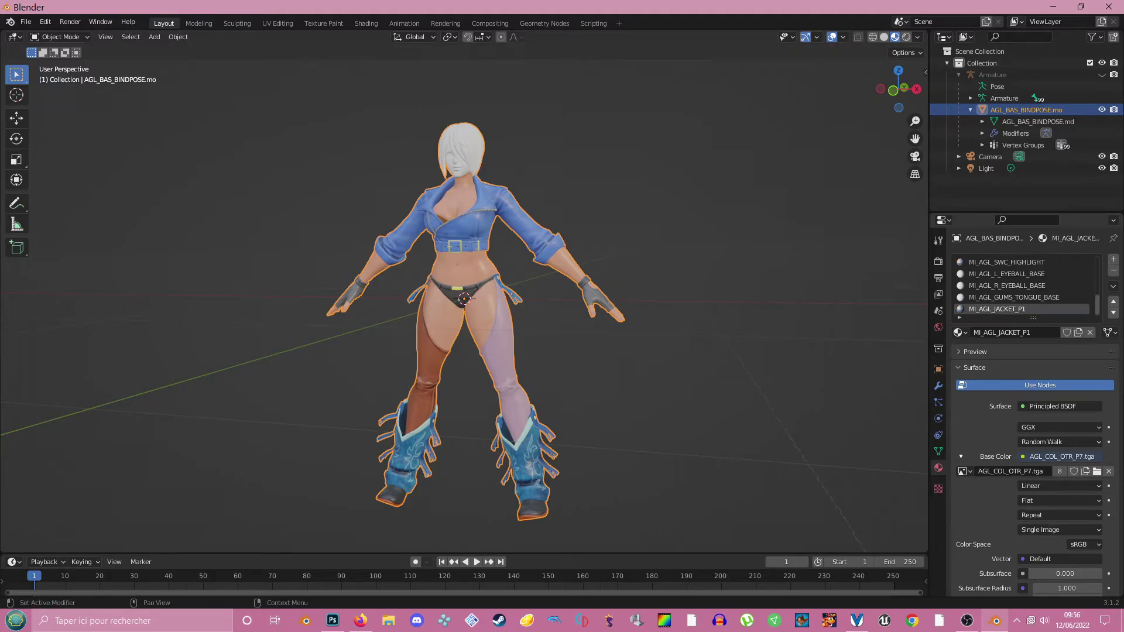
pyautogui.moveTo(898, 90); pyautogui.dragTo(929, 95)
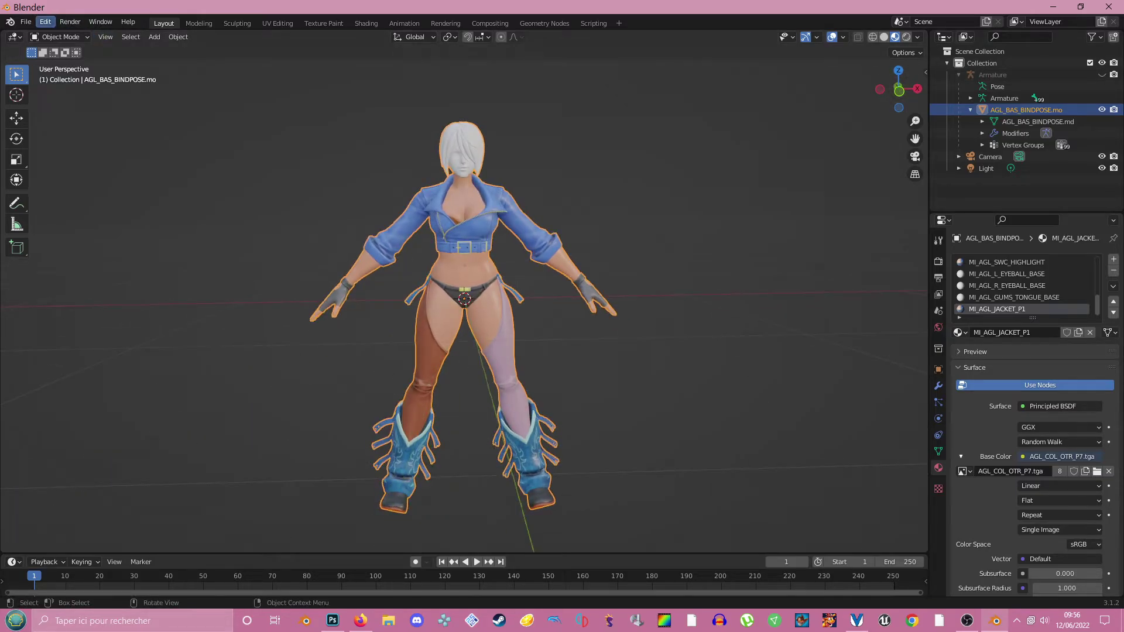
# Save the Blender project to the desktop as Ange Kusanagi.blend and close Blender.
pyautogui.click(26, 21)
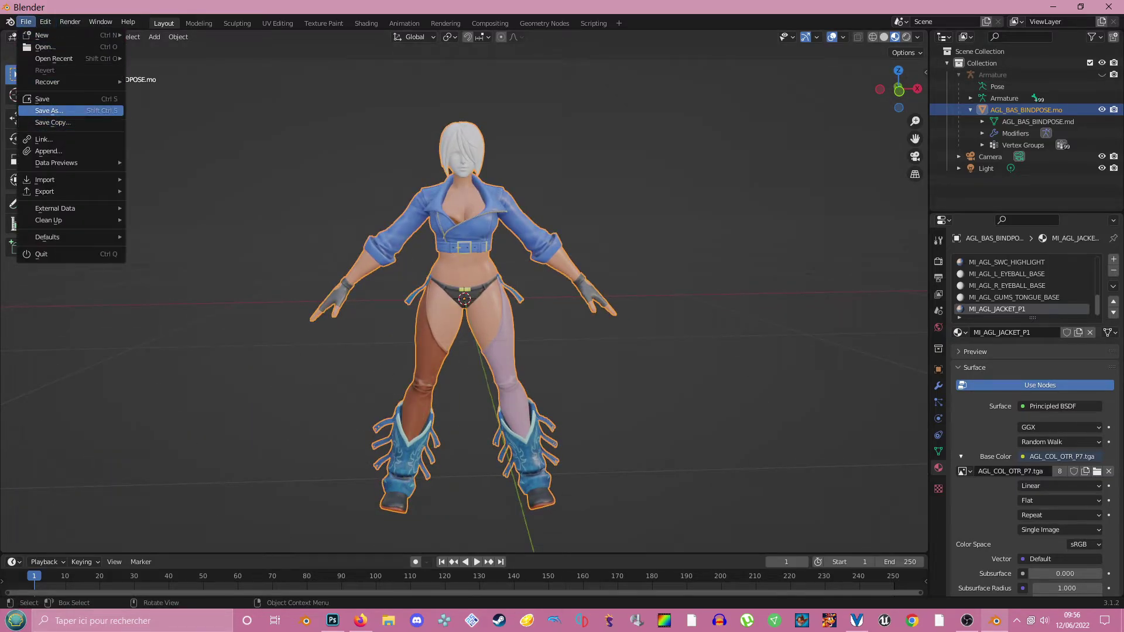
pyautogui.click(51, 122)
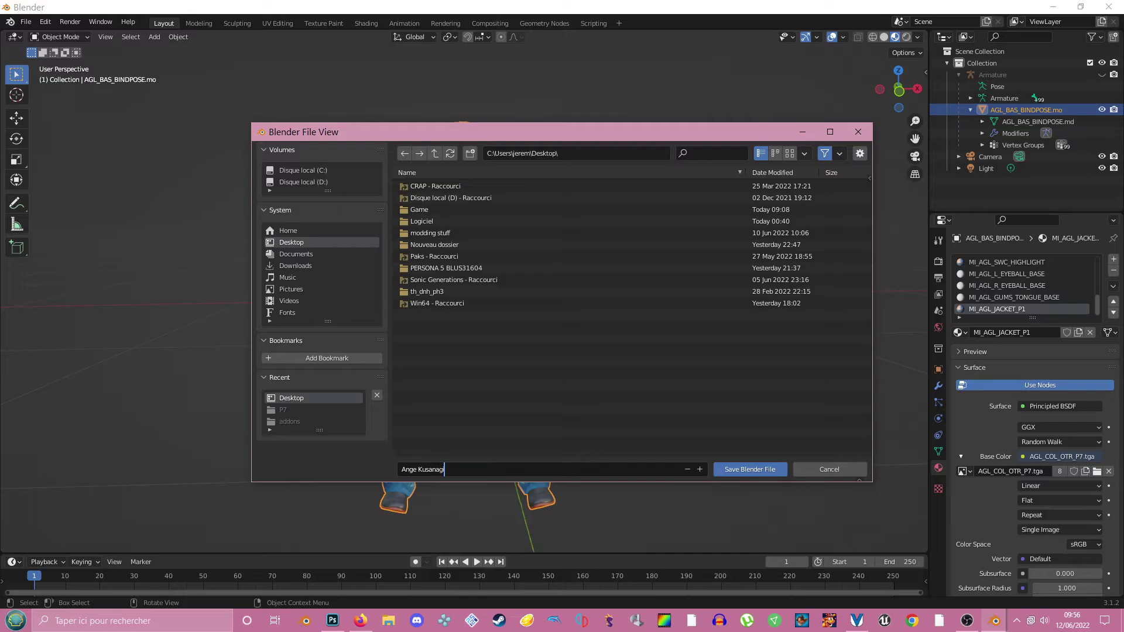
pyautogui.press('Return')
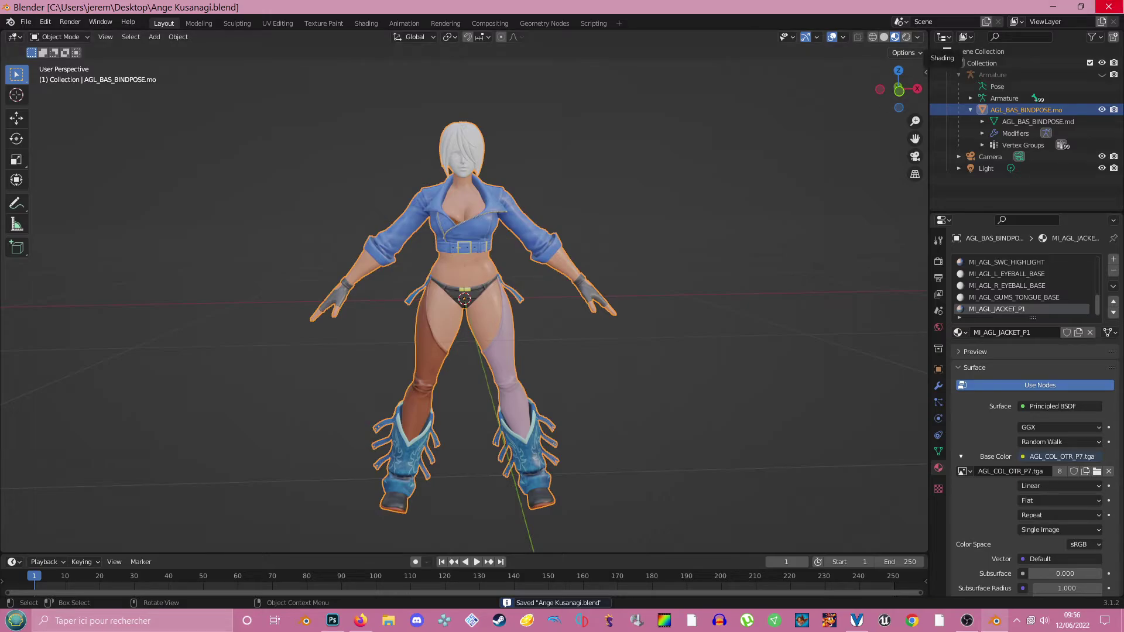
pyautogui.click(1108, 6)
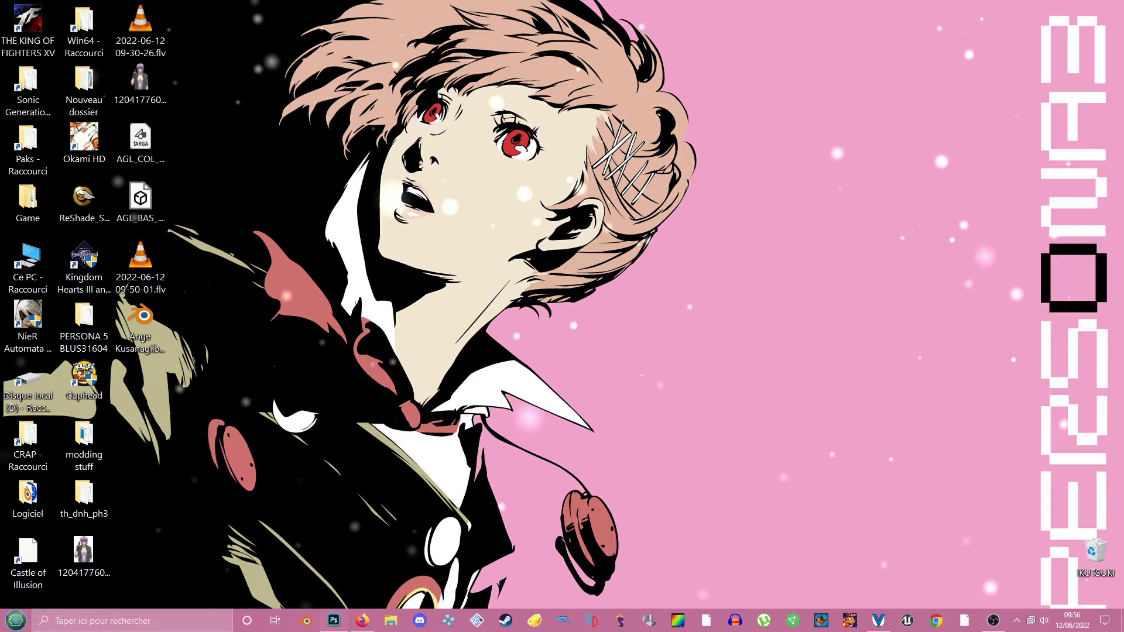
# Switch to Photoshop and compare the two trouser leg panels on opposite sides of the AGL_COL_OTR_P4.psd texture.
pyautogui.hotkey('alt', 'Tab')
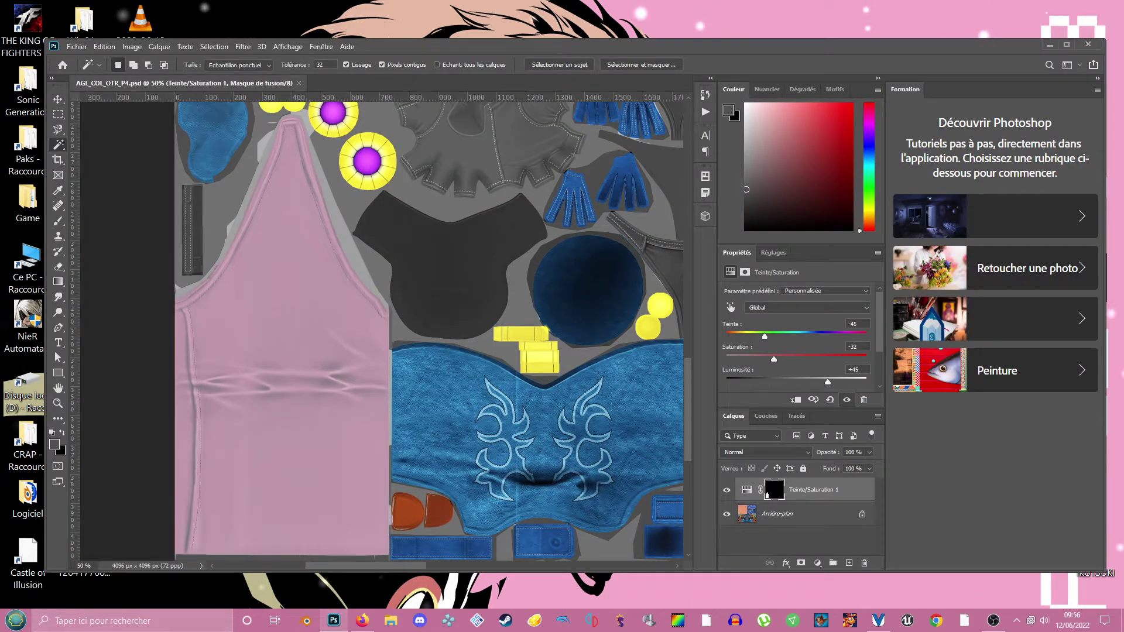
pyautogui.hscroll(10, 381, 326)
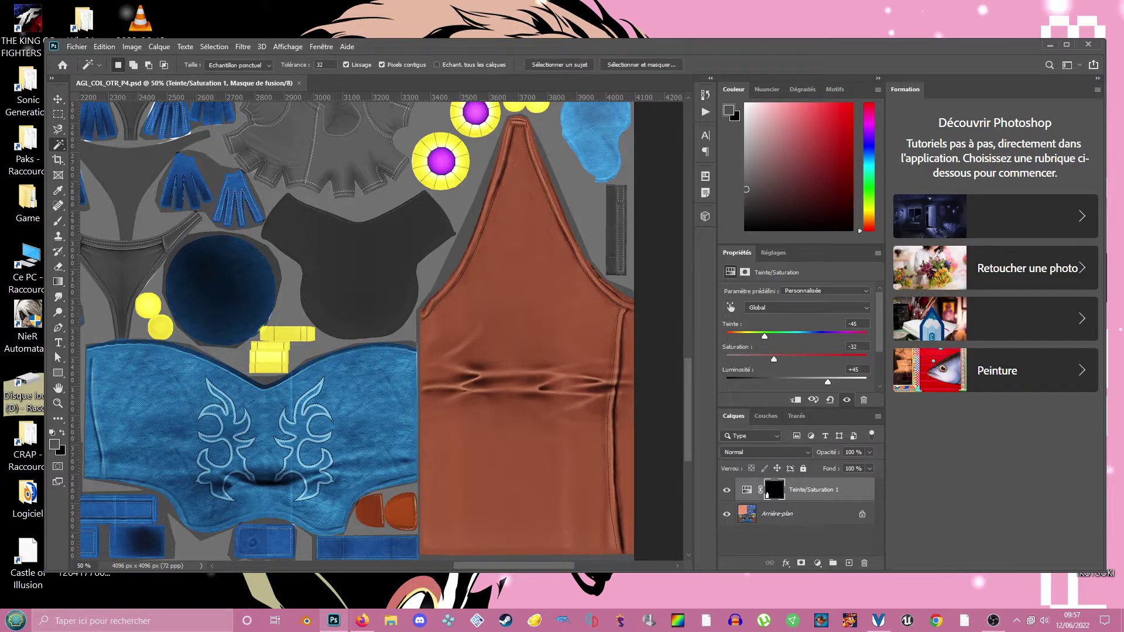
pyautogui.hscroll(-13, 381, 327)
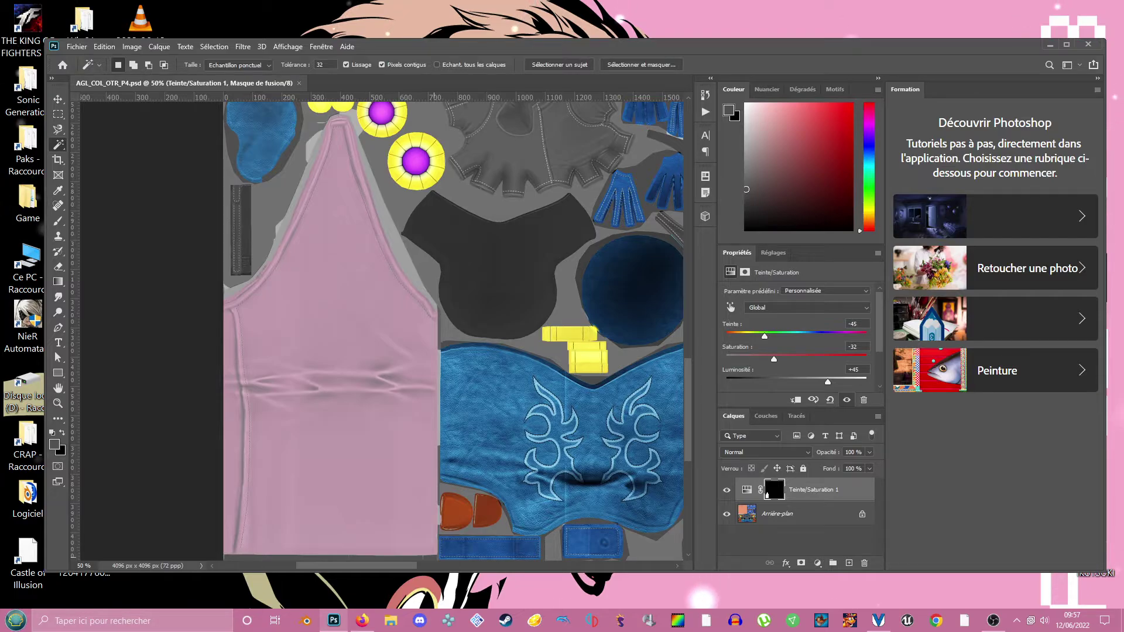
pyautogui.moveTo(468, 199); pyautogui.dragTo(166, 199)
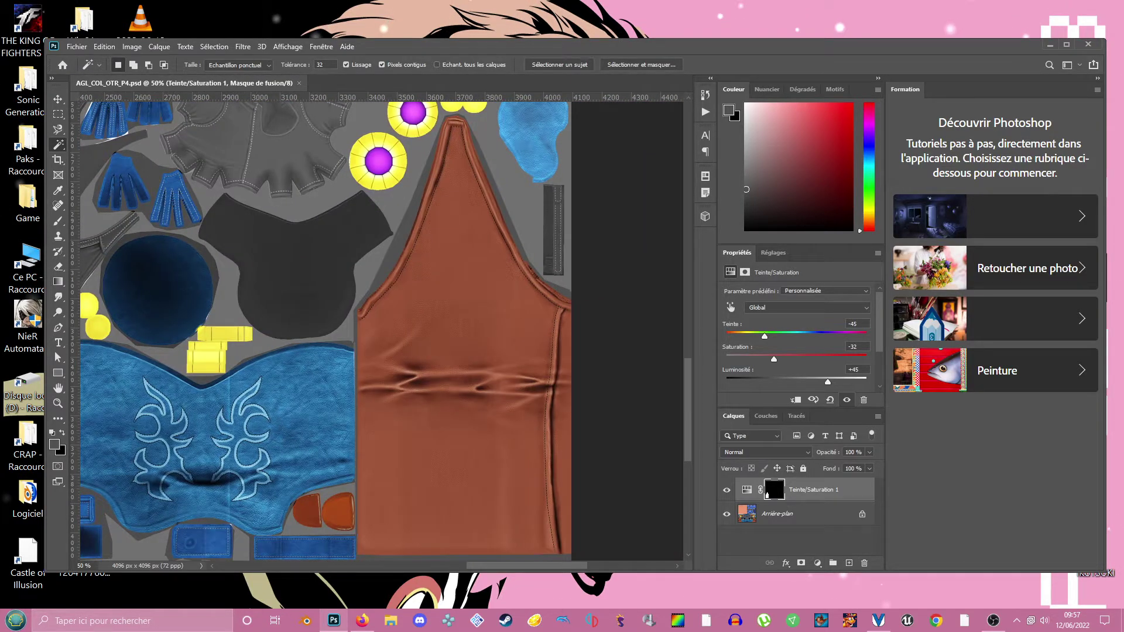
# Try to outline the brown trouser leg panel with the Magnetic Lasso.
pyautogui.press('l')
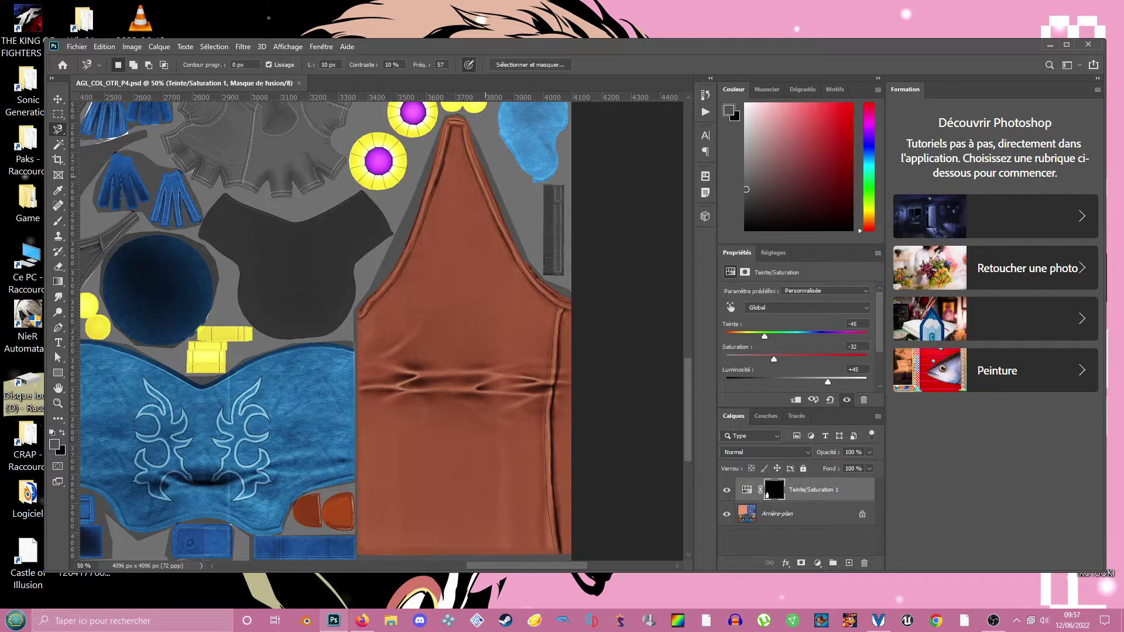
pyautogui.scroll(-1, 322, 325)
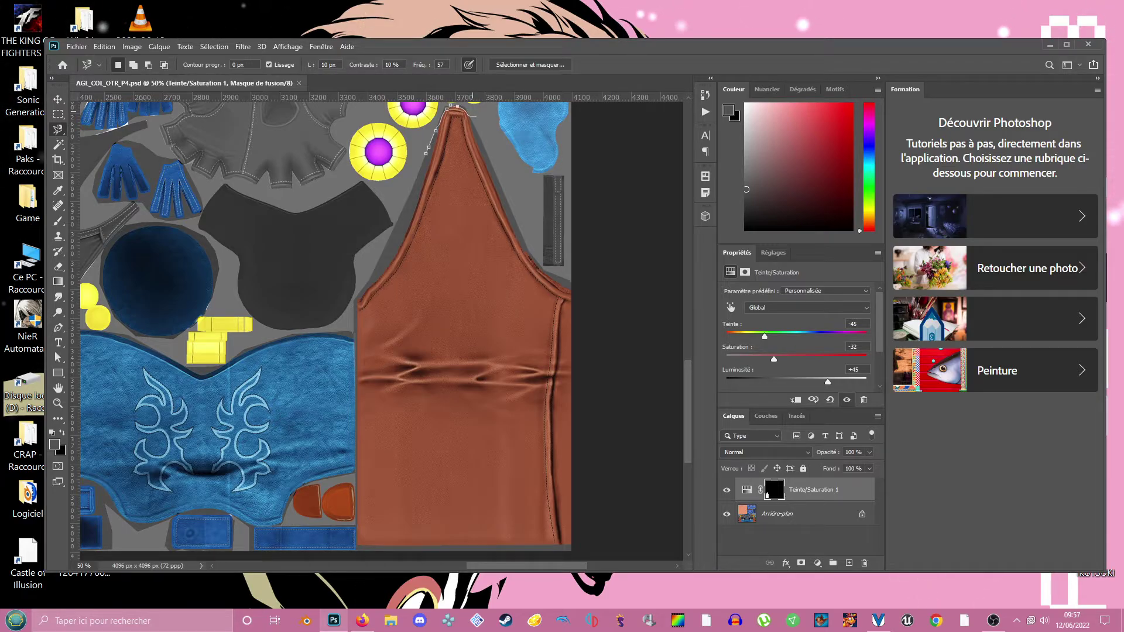
pyautogui.moveTo(506, 187)
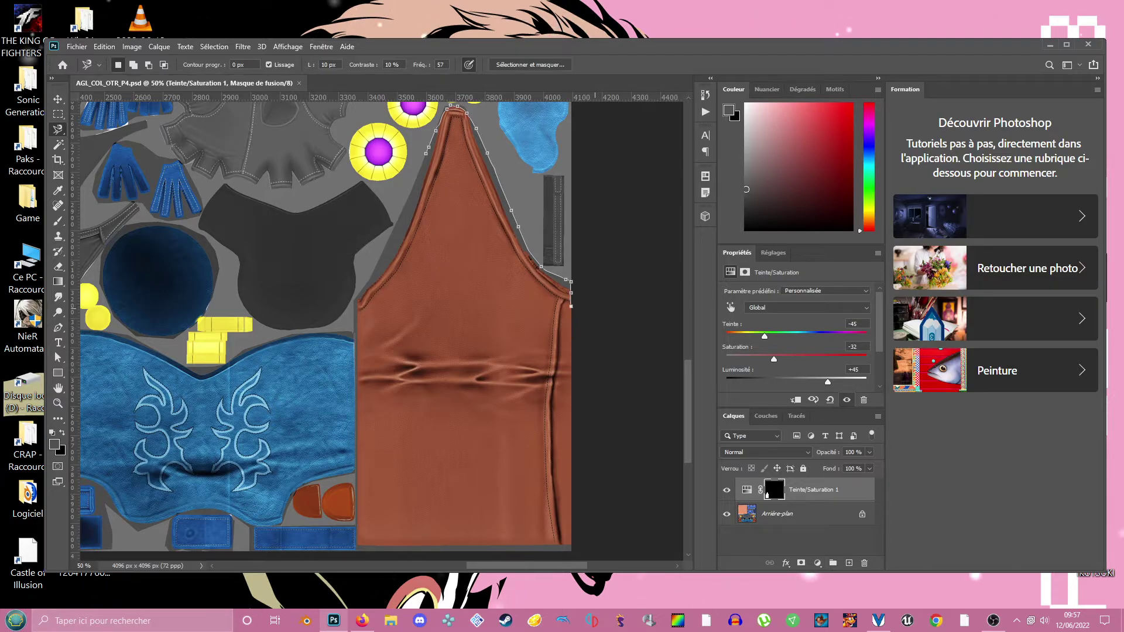
pyautogui.click(595, 309)
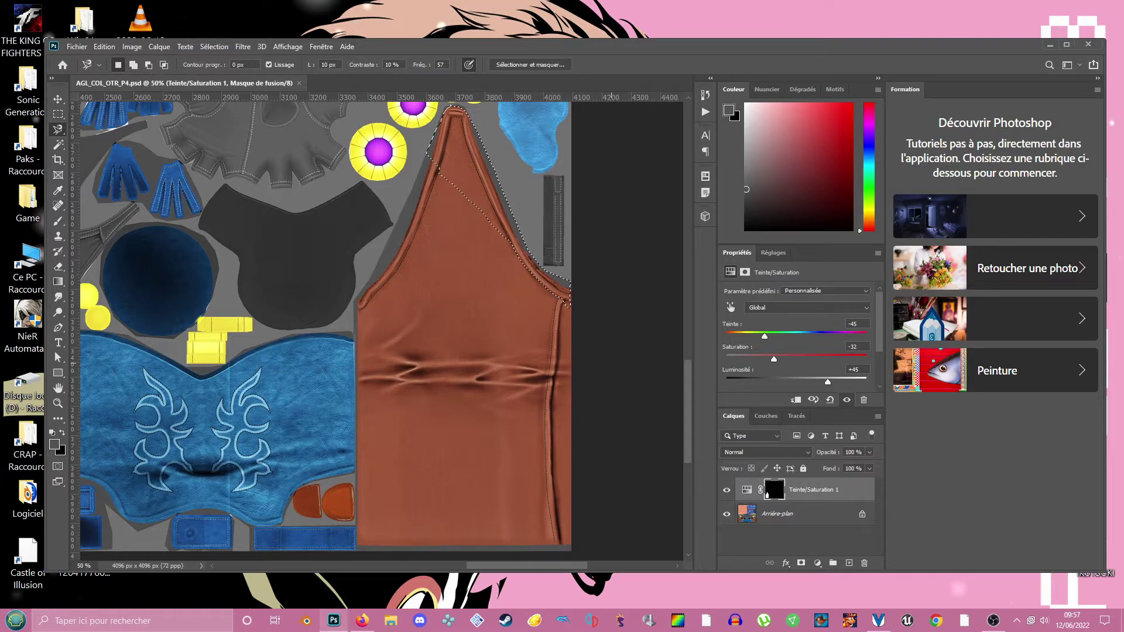
pyautogui.click(567, 273)
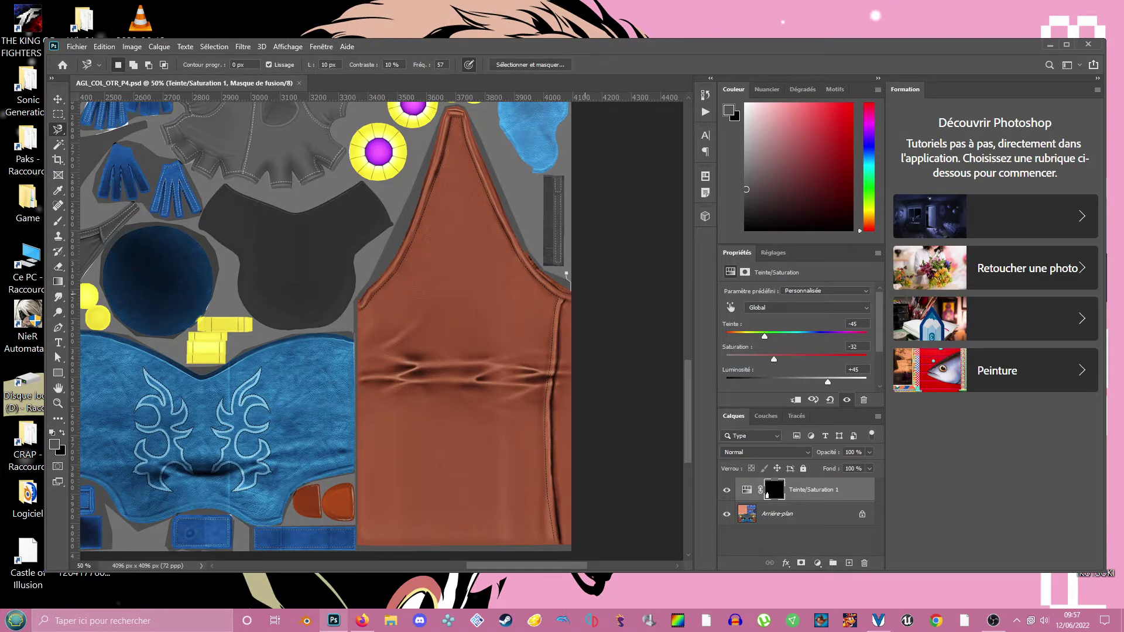
# Select the whole brown trouser leg panel beside the canvas edge with the Polygonal Lasso.
pyautogui.rightClick(58, 130)
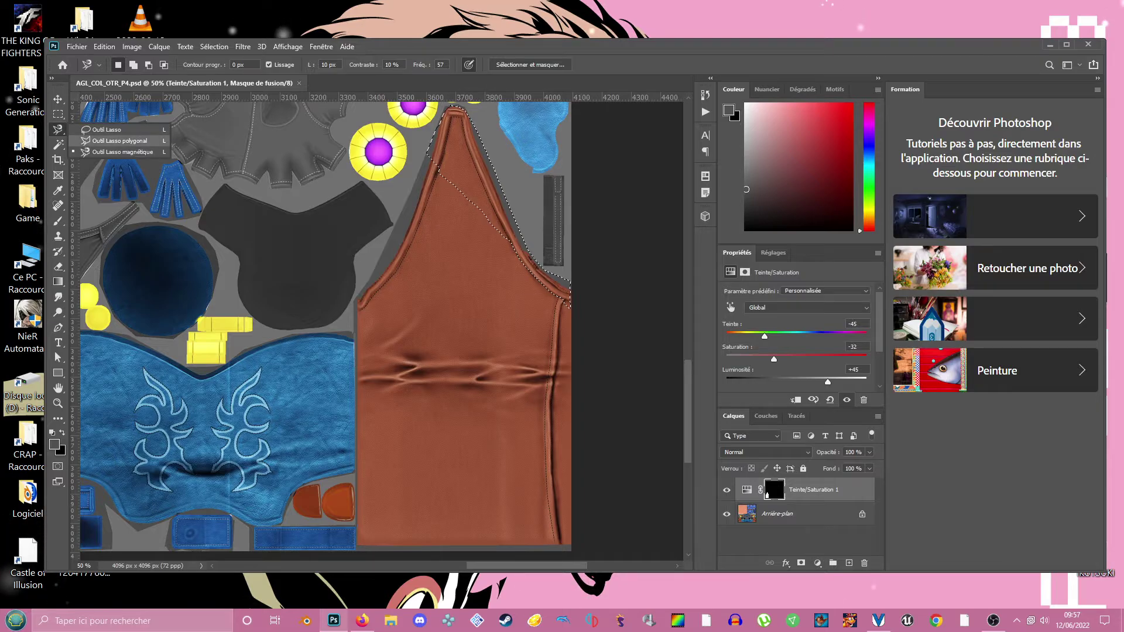
pyautogui.click(119, 140)
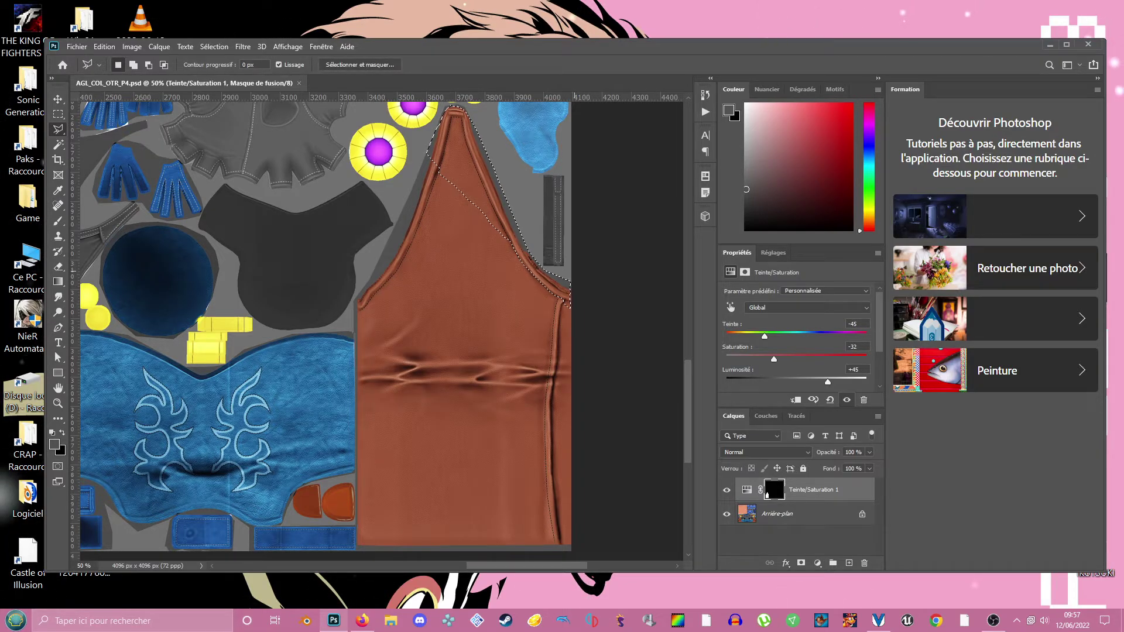
pyautogui.click(595, 549)
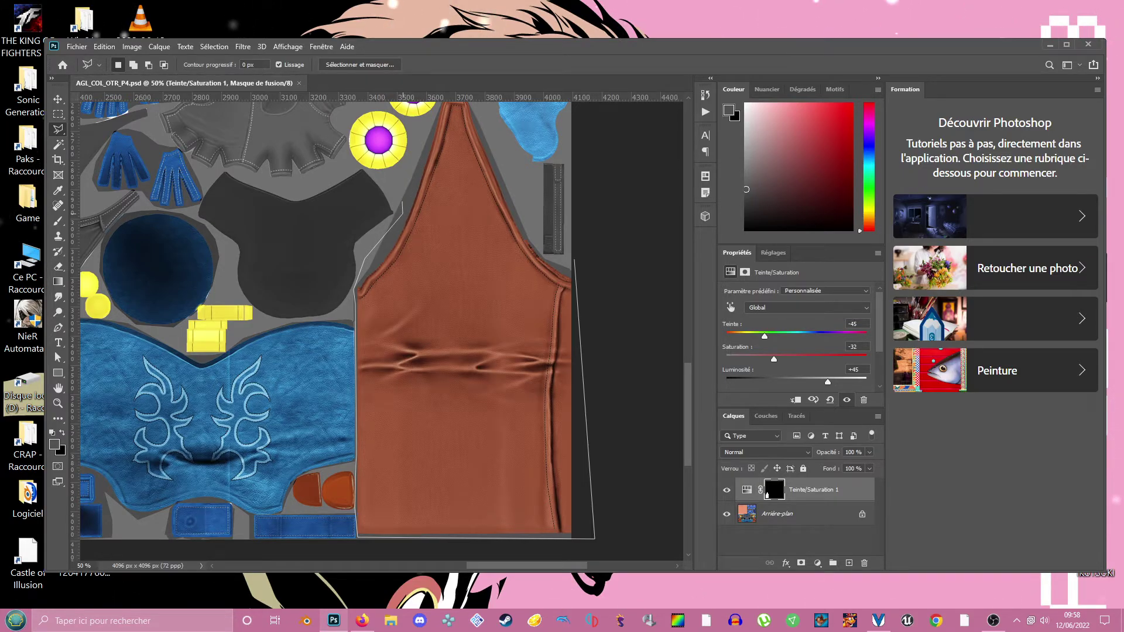
pyautogui.scroll(3, 337, 332)
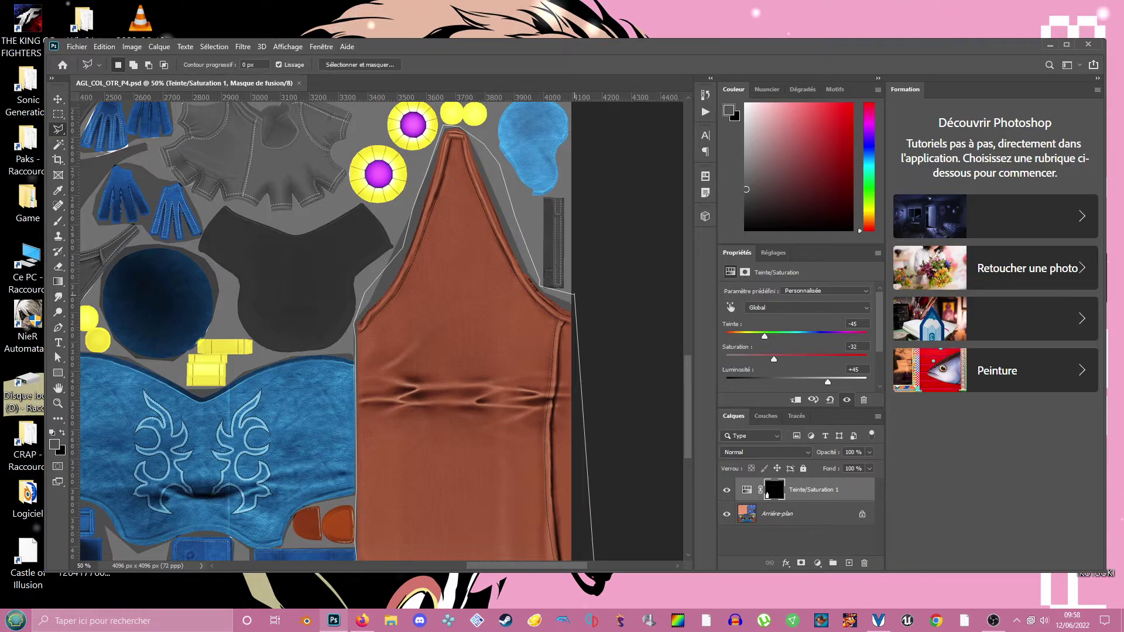
pyautogui.press('Return')
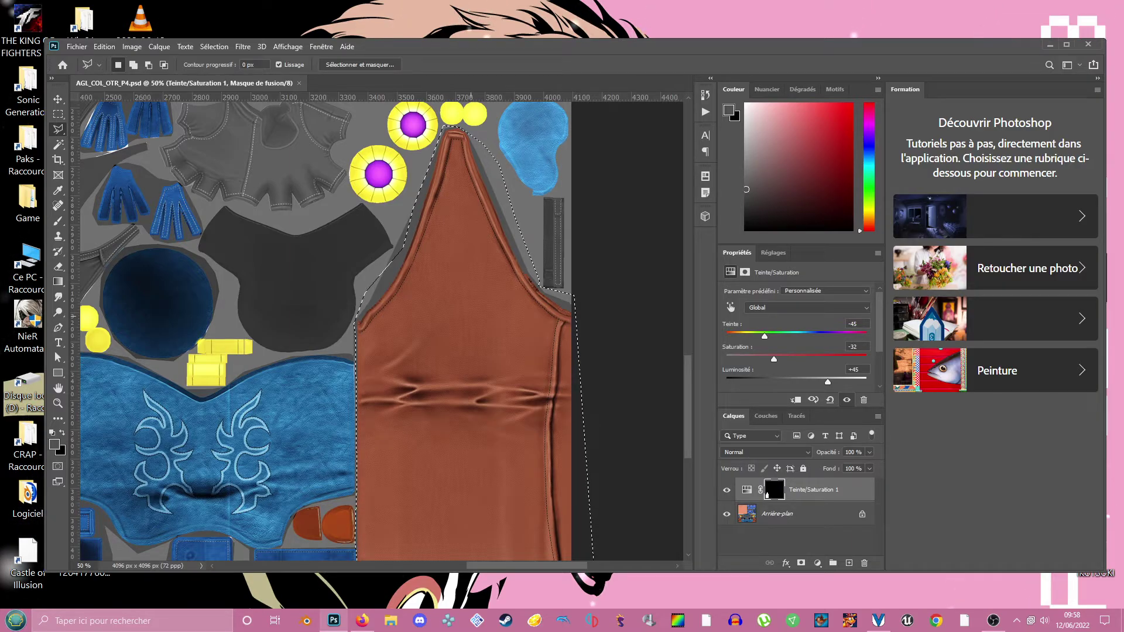
pyautogui.scroll(-2, 469, 328)
pyautogui.scroll(1, 472, 319)
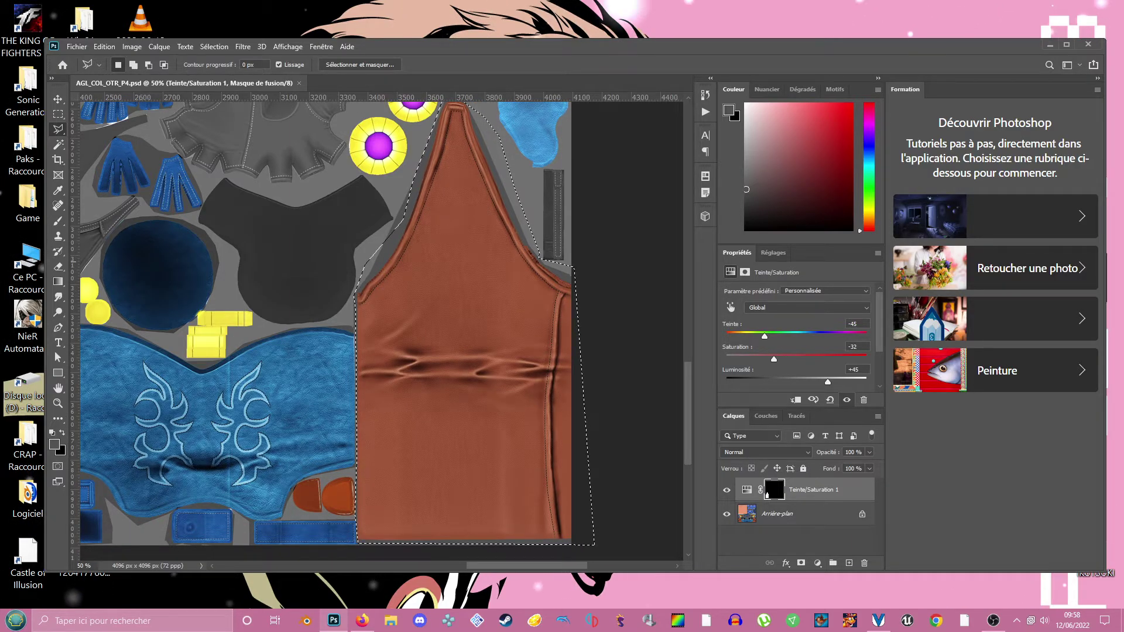
# Check the selection edge along the panel's seam and add a Hue/Saturation (Teinte/Saturation) adjustment layer masked to the selection.
pyautogui.press('z')
pyautogui.click(542, 245)
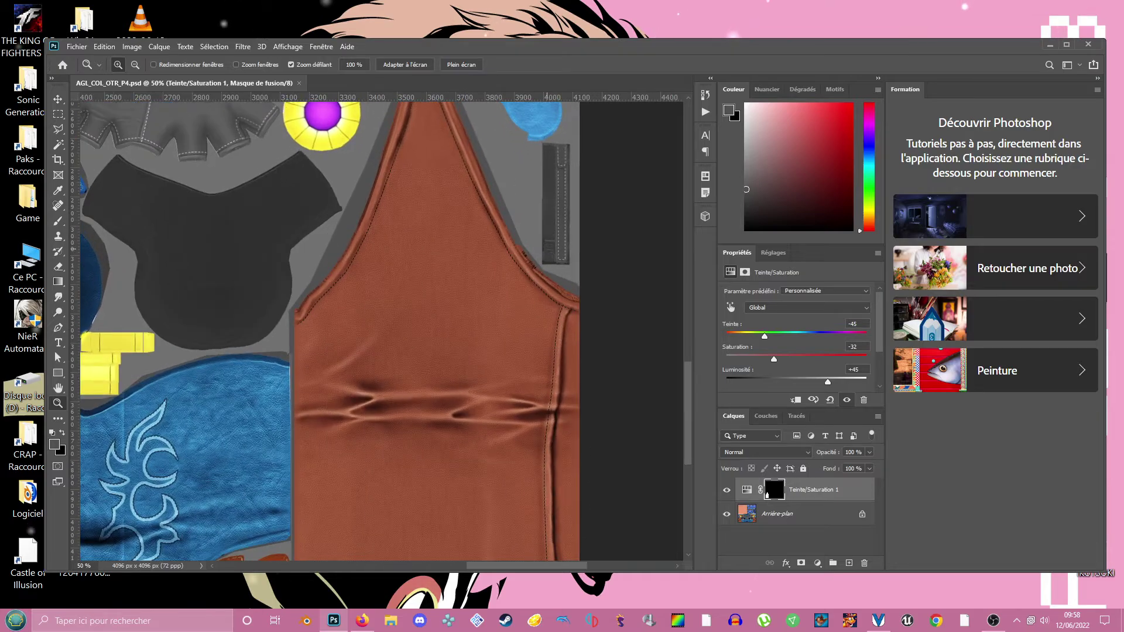
pyautogui.click(541, 248)
pyautogui.click(541, 287)
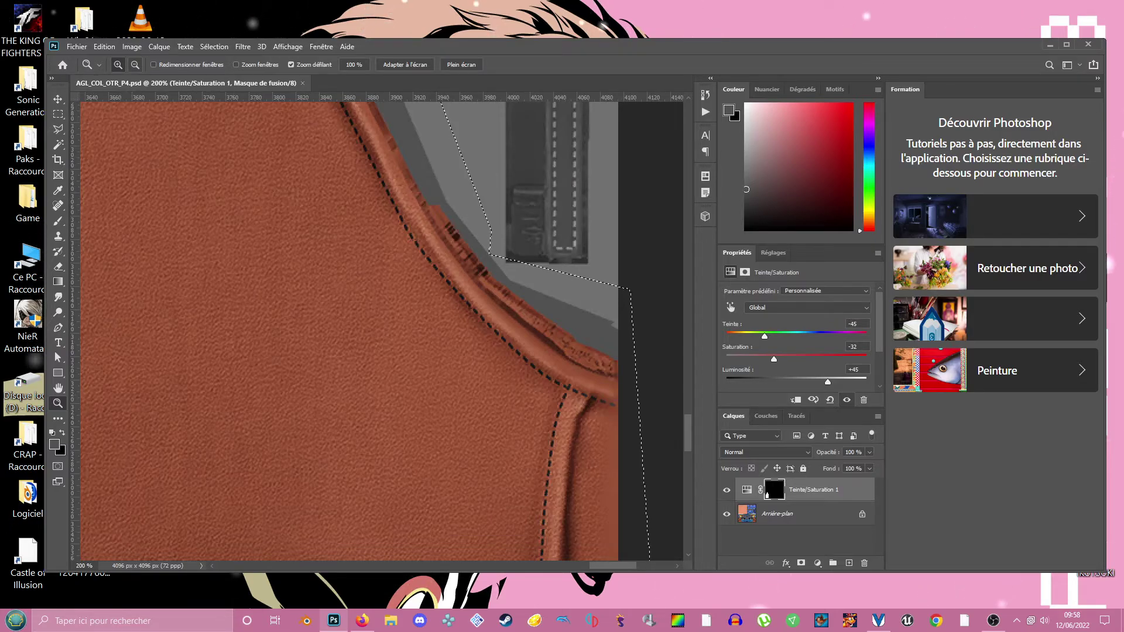
pyautogui.hotkey('ctrl', '-')
pyautogui.hotkey('ctrl', '-')
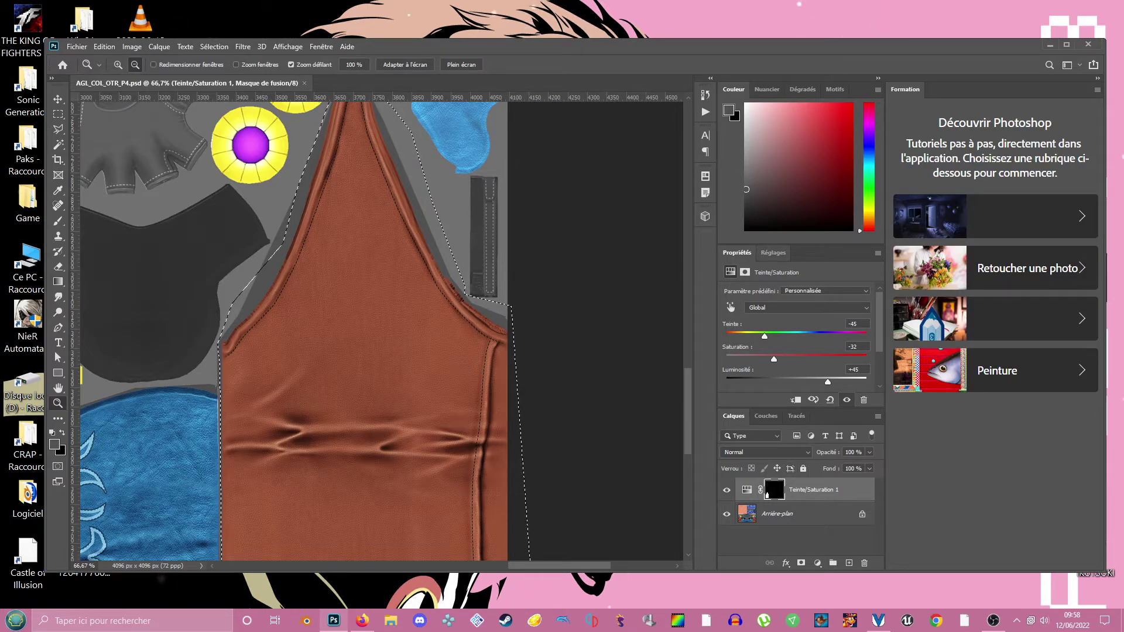
pyautogui.click(773, 253)
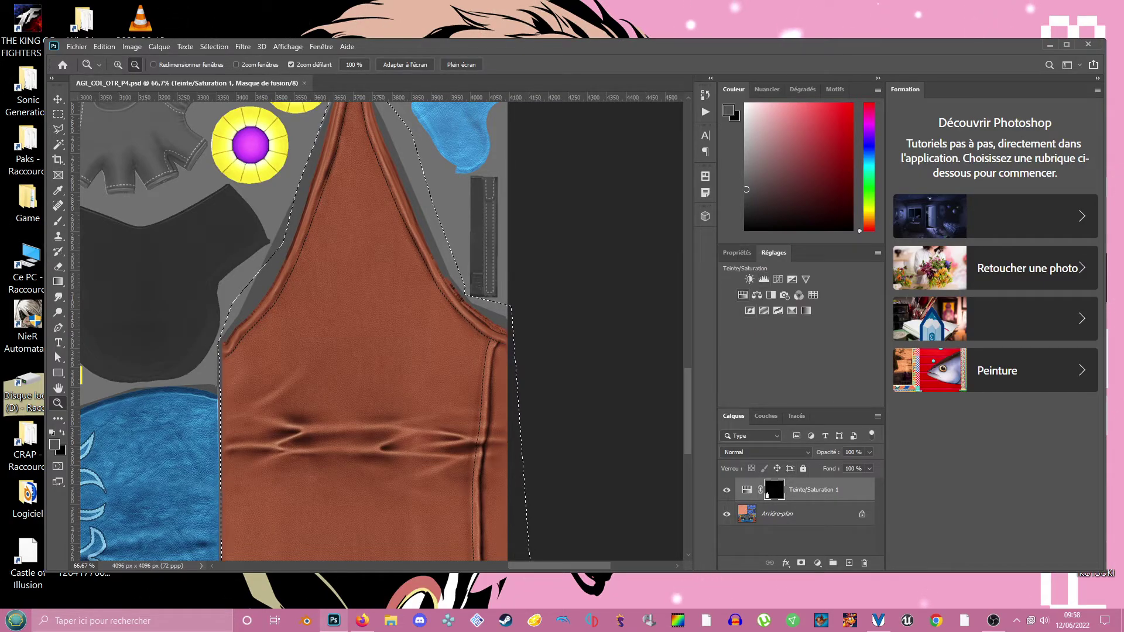
pyautogui.click(760, 291)
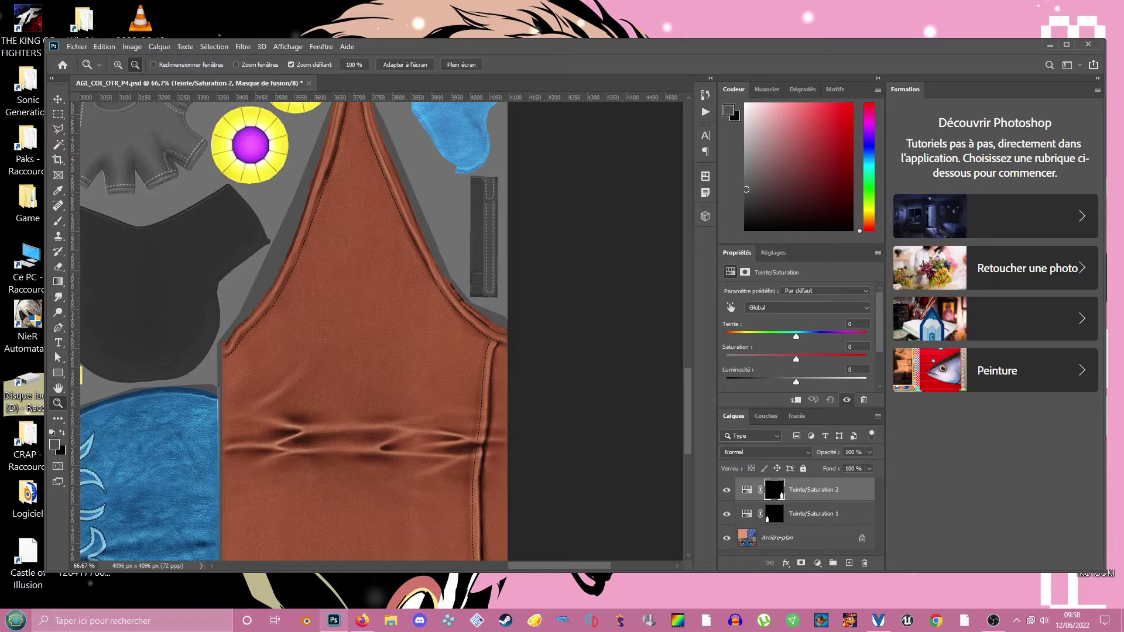
# Set the Teinte/Saturation 2 layer's hue to -45 and saturation to -32, using the Teinte/Saturation 1 values as reference.
pyautogui.click(813, 513)
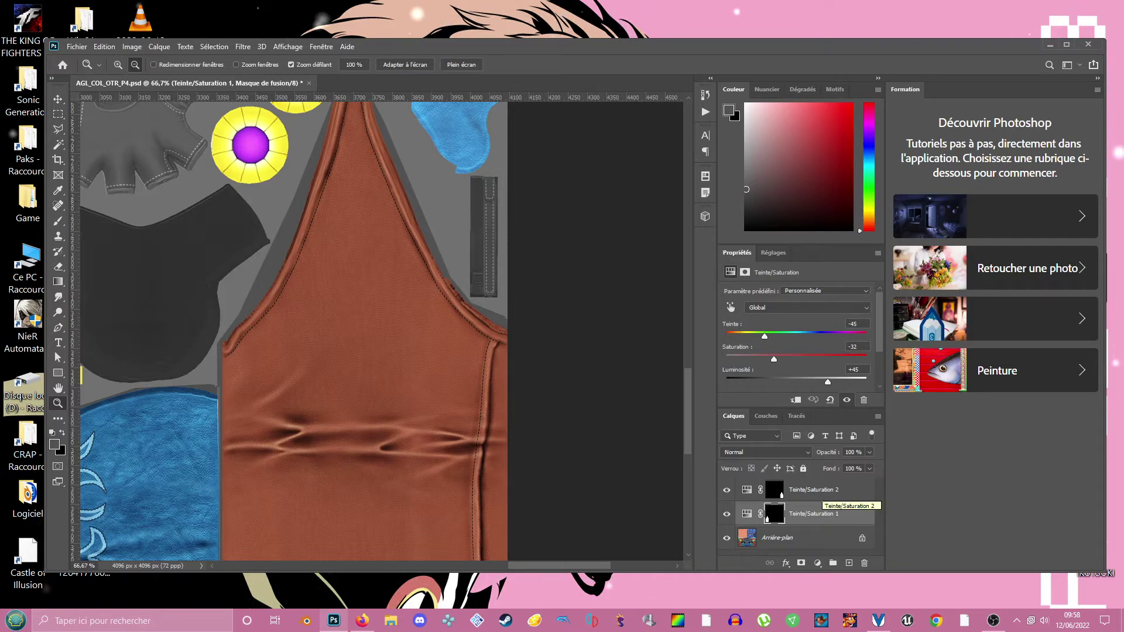
pyautogui.click(817, 492)
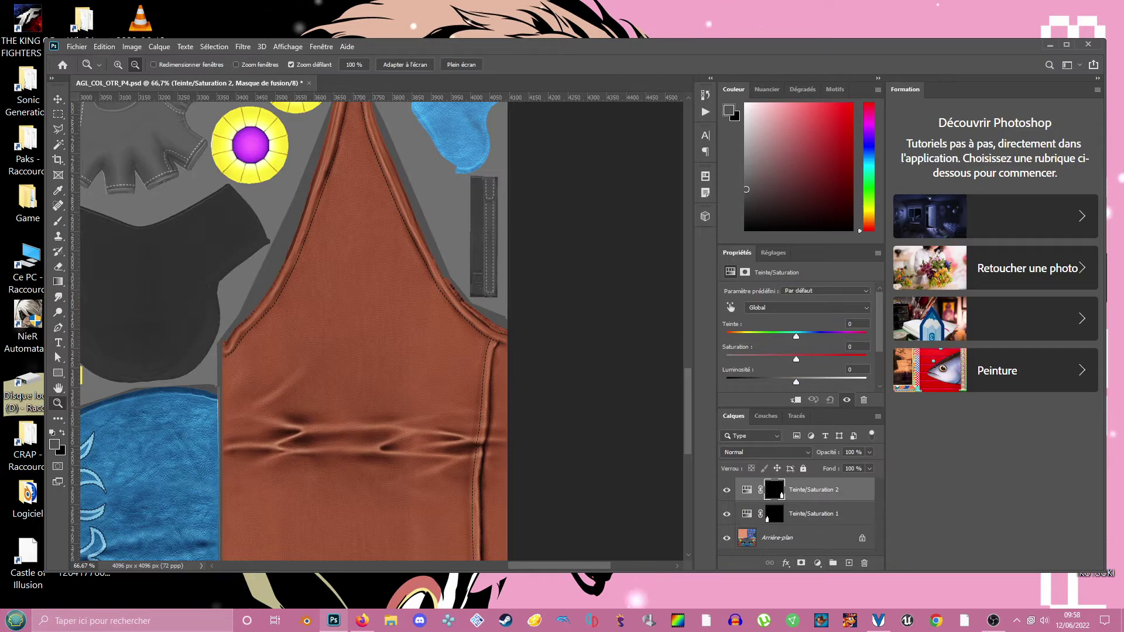
pyautogui.click(850, 324)
pyautogui.write('-4')
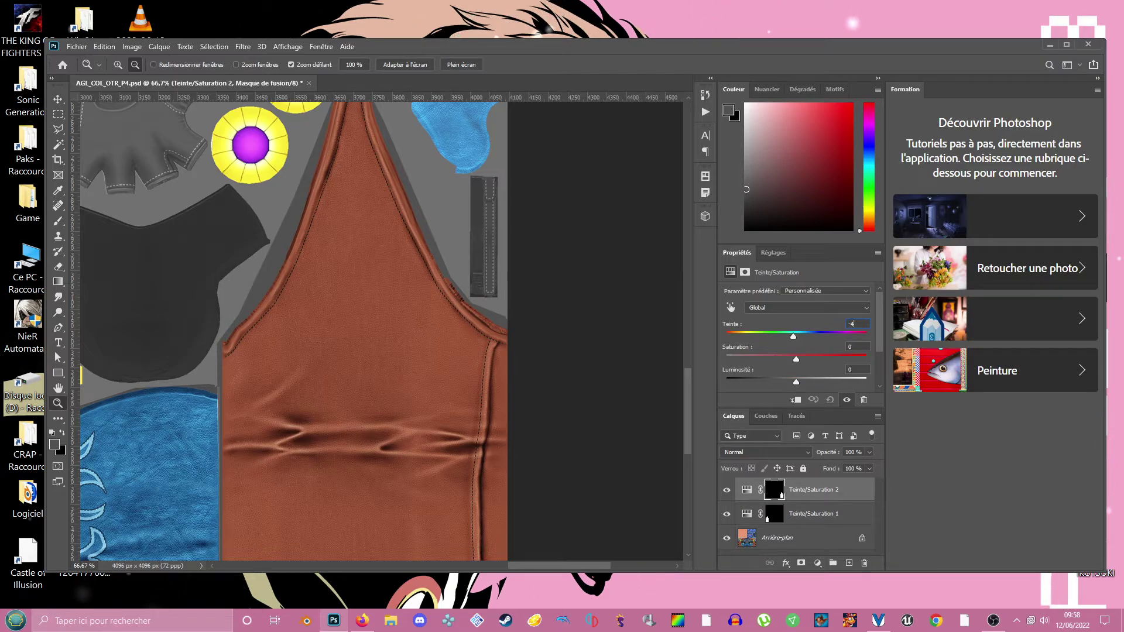
pyautogui.write('5')
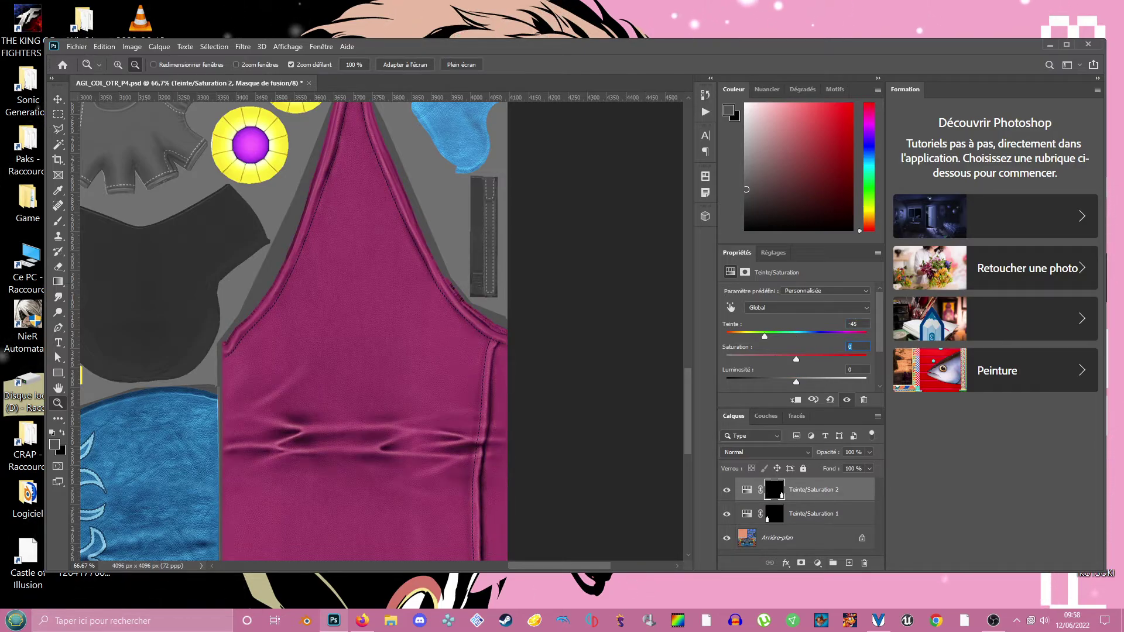
pyautogui.write('-32')
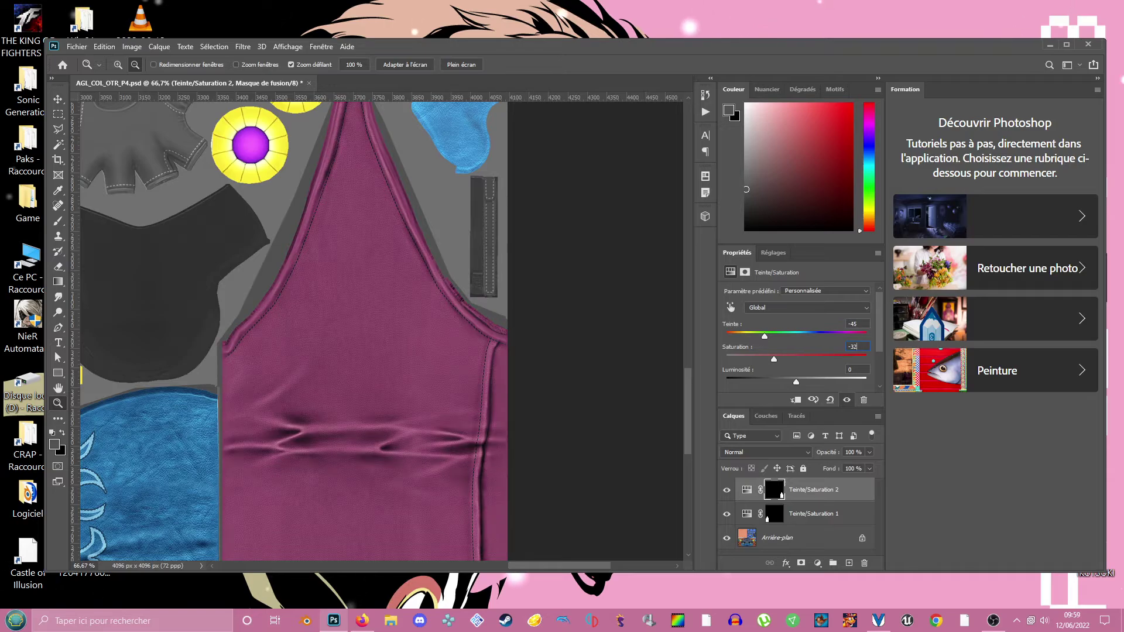
# Set the lightness of the Teinte/Saturation 2 layer to 45, matching Teinte/Saturation 1, and compare both trouser leg panels.
pyautogui.click(774, 514)
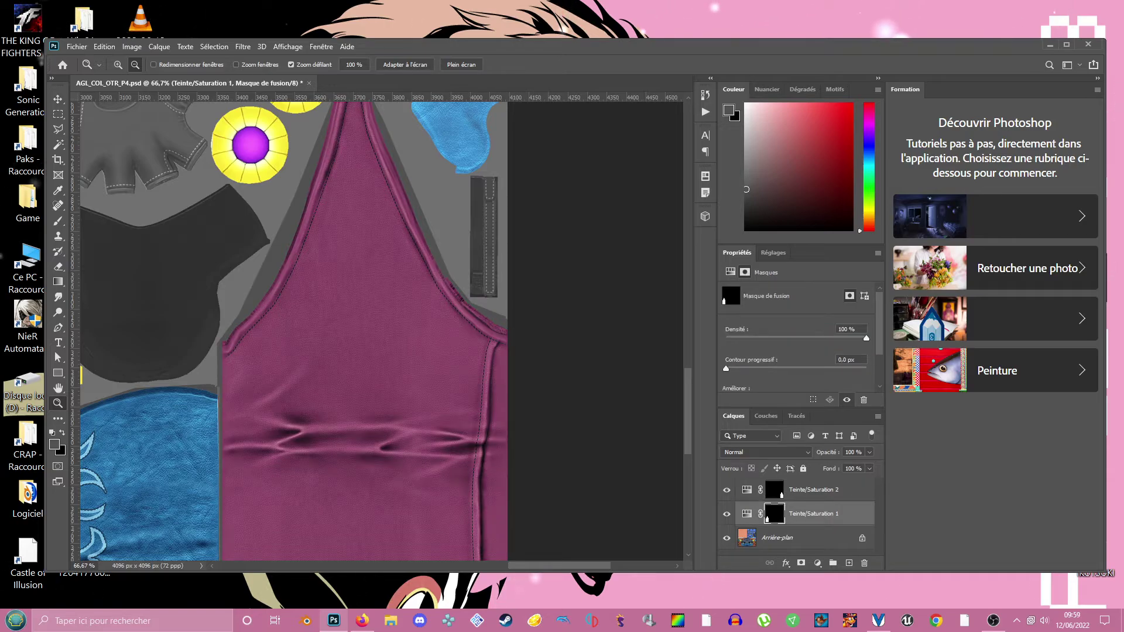
pyautogui.click(773, 253)
pyautogui.click(736, 252)
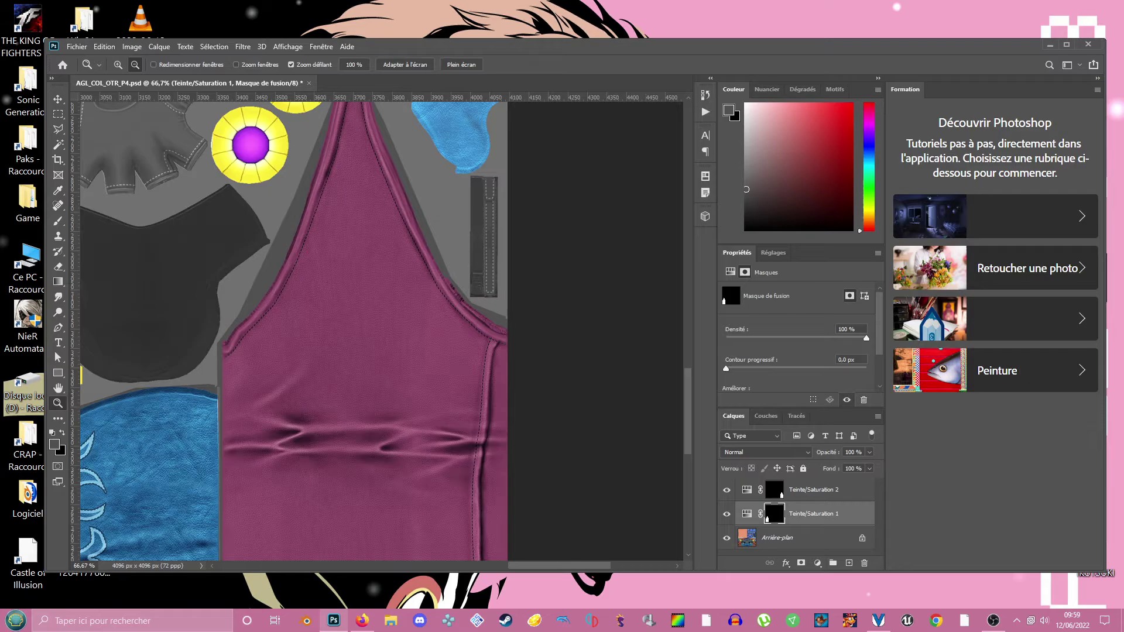
pyautogui.click(747, 489)
pyautogui.click(746, 514)
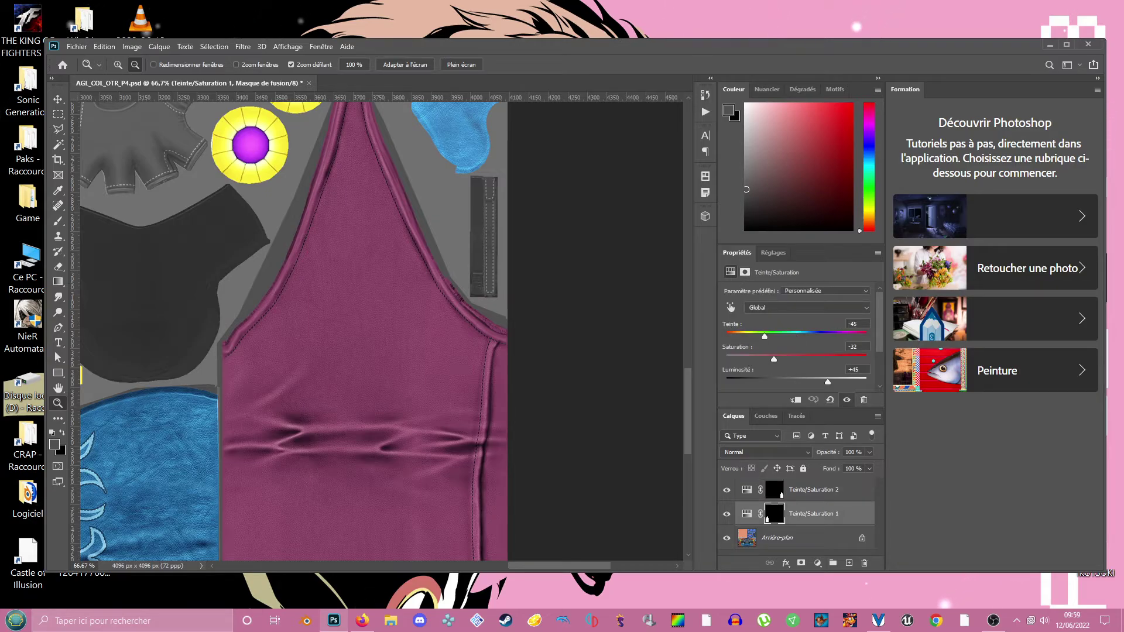
pyautogui.click(820, 490)
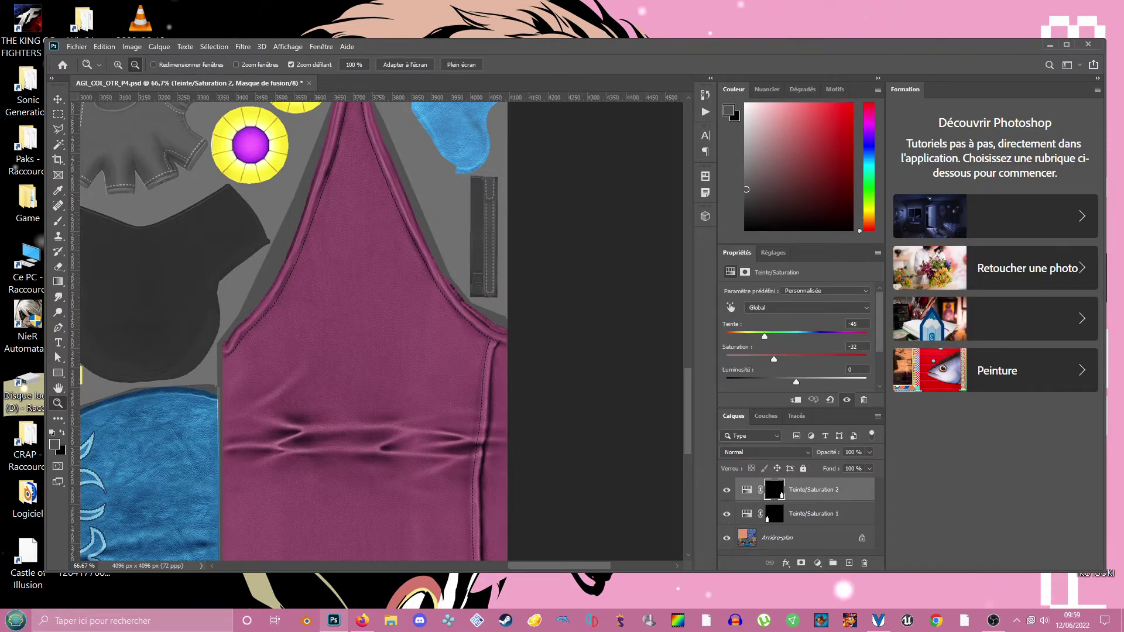
pyautogui.write('45')
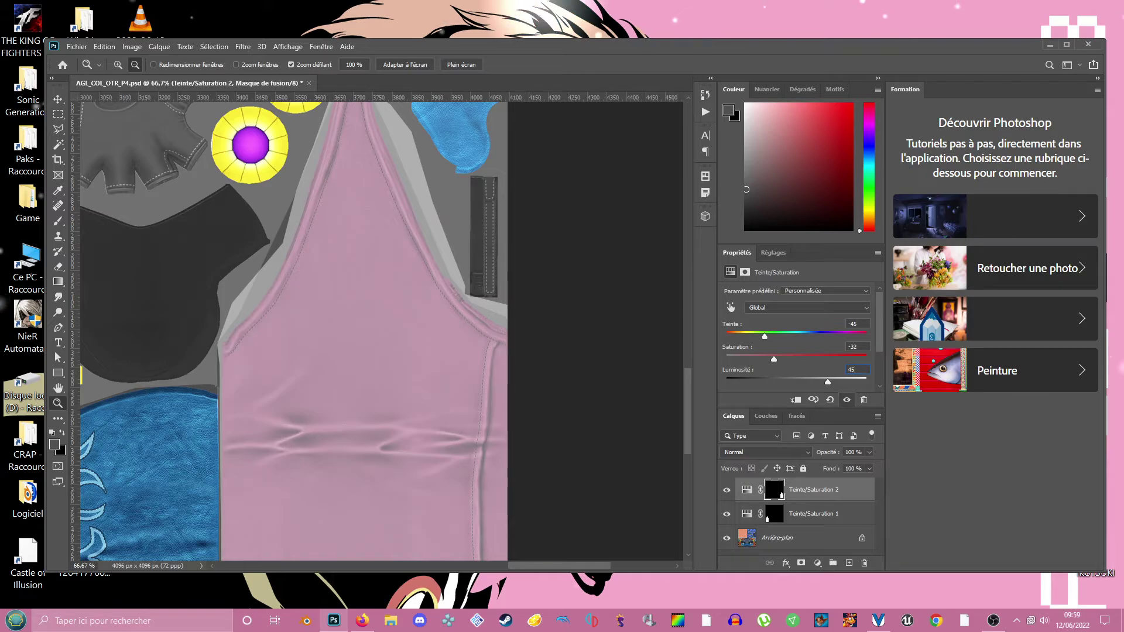
pyautogui.moveTo(559, 566); pyautogui.dragTo(469, 565)
pyautogui.keyDown('ctrl'); pyautogui.hscroll(15, 380, 331); pyautogui.keyUp('ctrl')
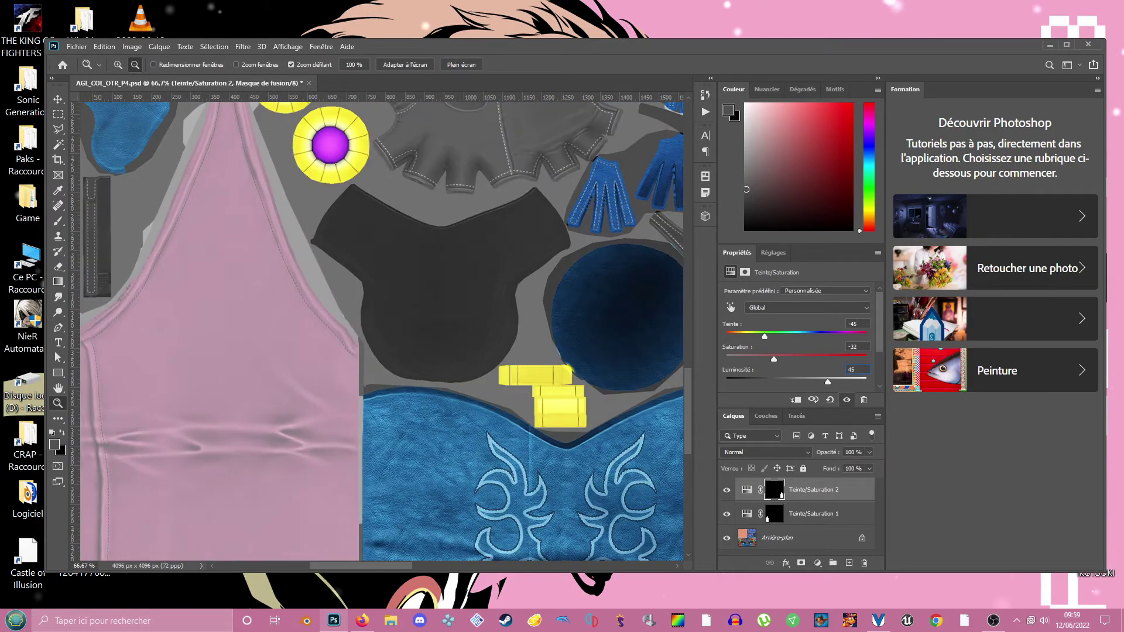
pyautogui.keyDown('ctrl'); pyautogui.hscroll(-10, 380, 331); pyautogui.keyUp('ctrl')
pyautogui.keyDown('ctrl'); pyautogui.hscroll(5, 380, 331); pyautogui.keyUp('ctrl')
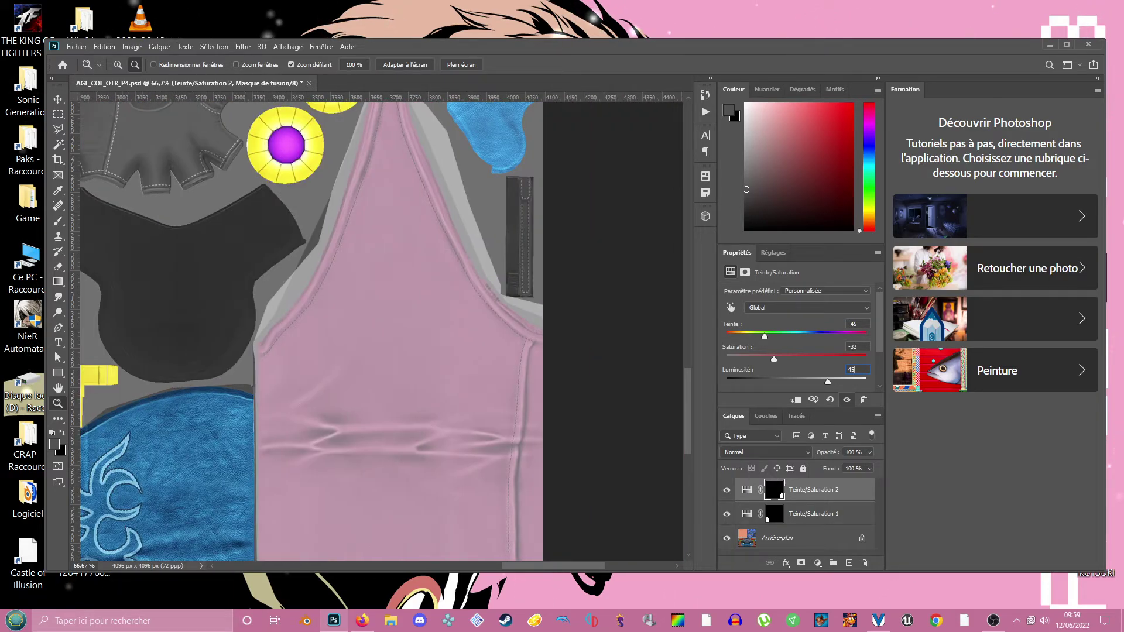
# Save a Targa copy over AGL_COL_OTR_P7.tga on the desktop at 24 bits/pixel, and show the desktop.
pyautogui.click(76, 47)
pyautogui.press('Down')
pyautogui.press('Down')
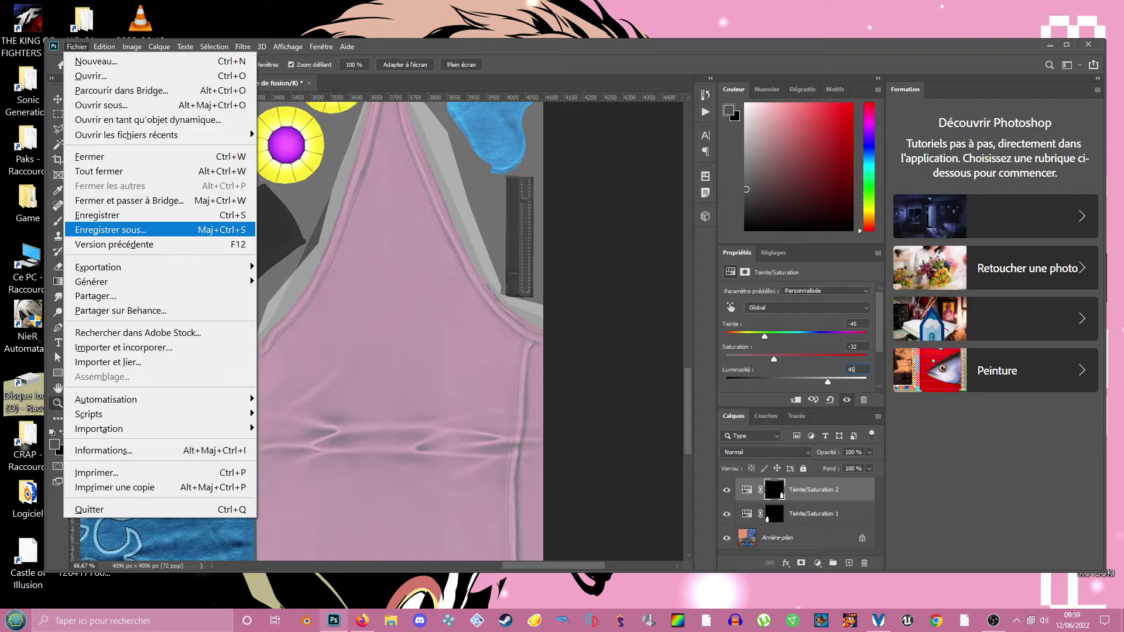
pyautogui.press('Return')
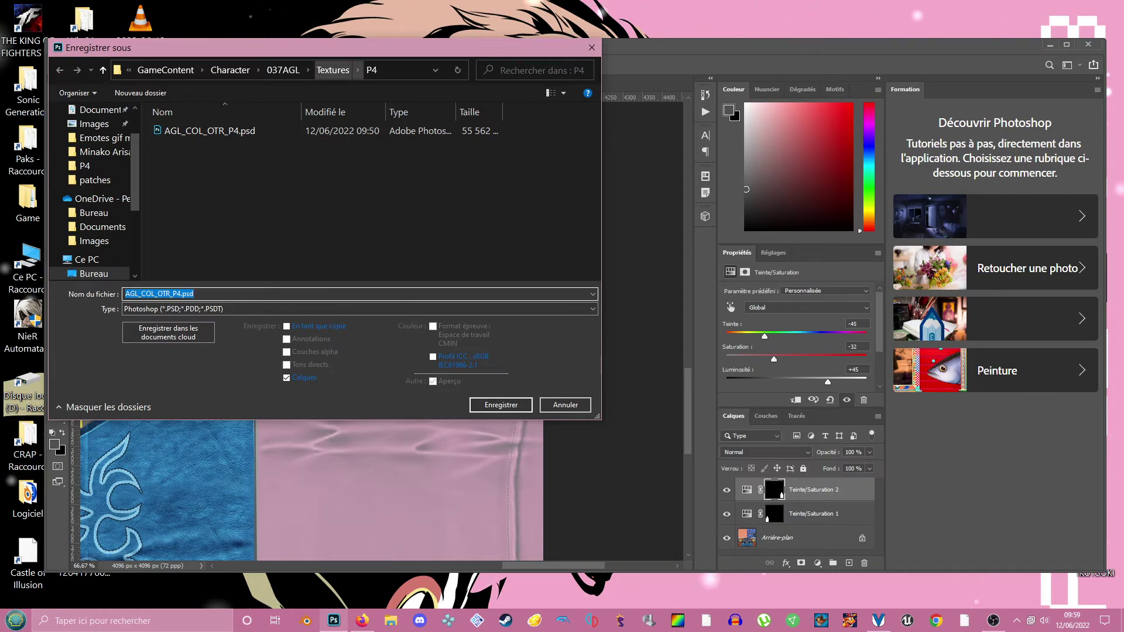
pyautogui.scroll(-1, 94, 259)
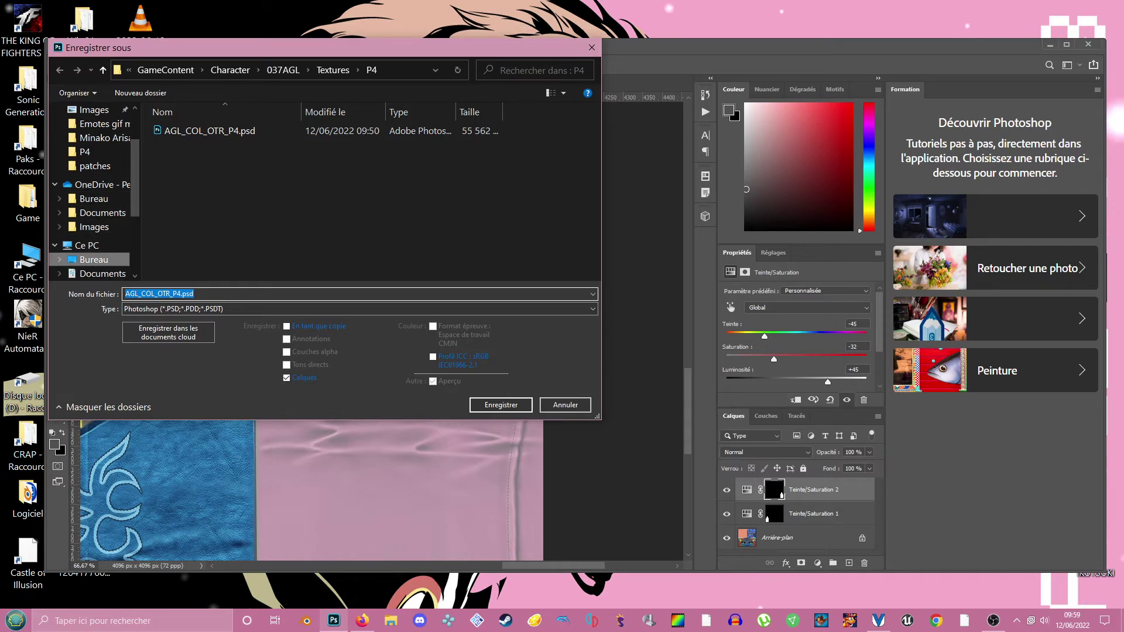
pyautogui.click(94, 259)
pyautogui.click(360, 309)
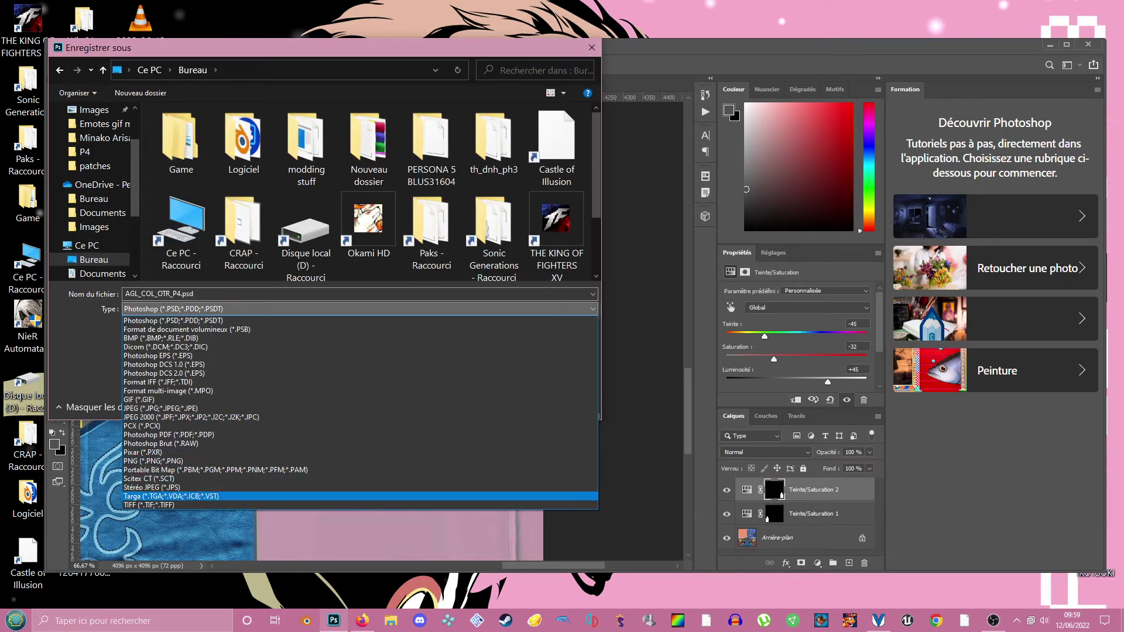
pyautogui.click(360, 496)
pyautogui.click(556, 146)
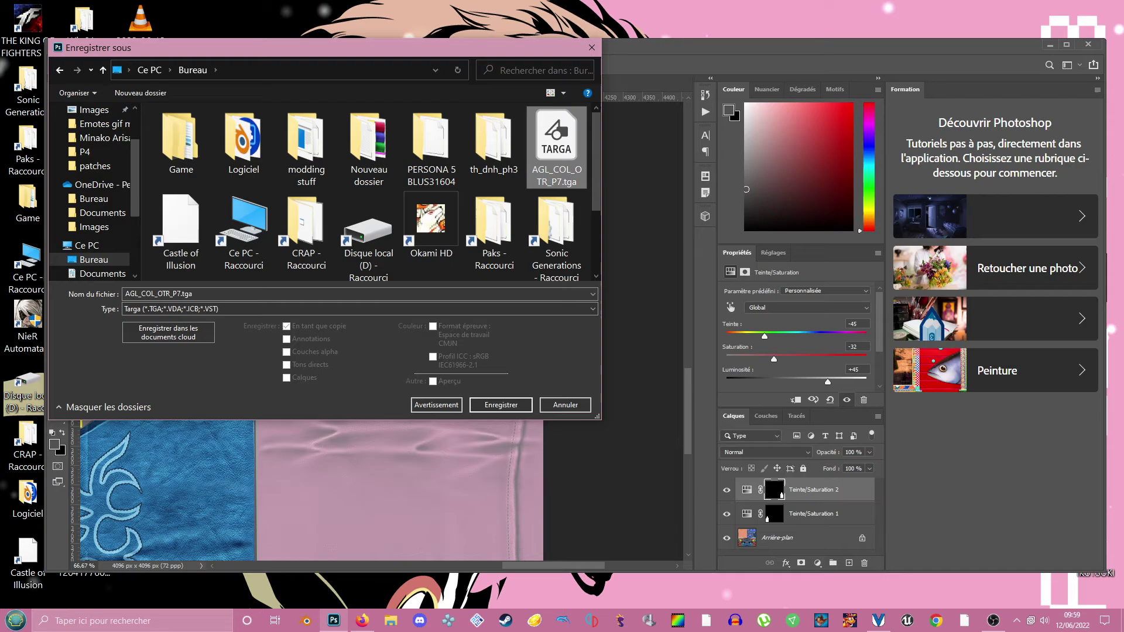
pyautogui.press('Return')
pyautogui.press('Return')
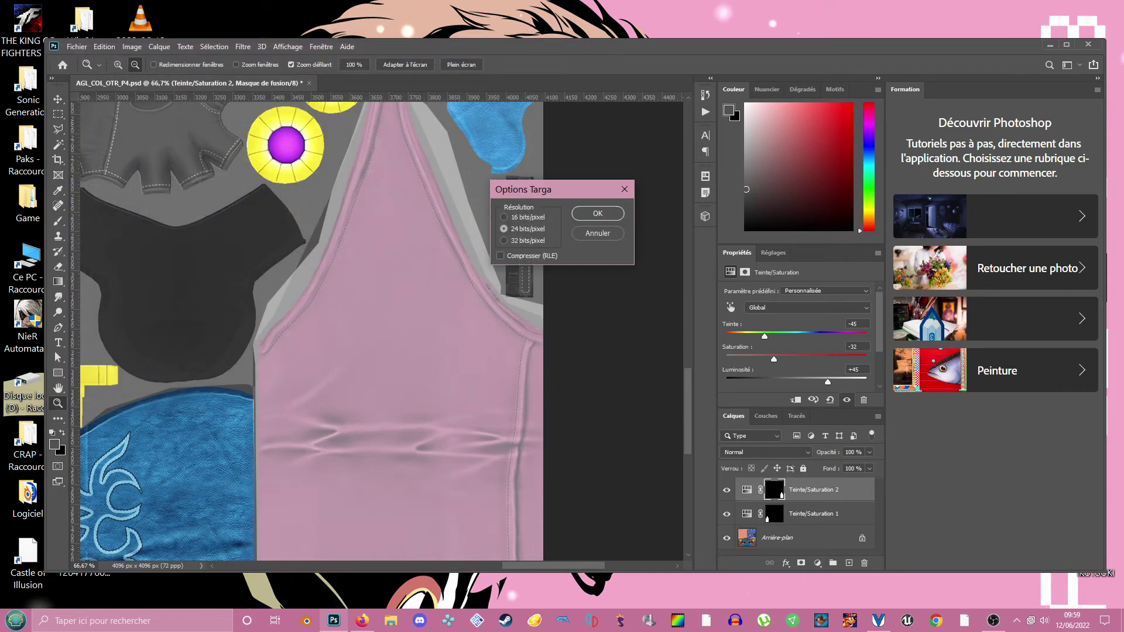
pyautogui.press('Return')
pyautogui.press('super+d')
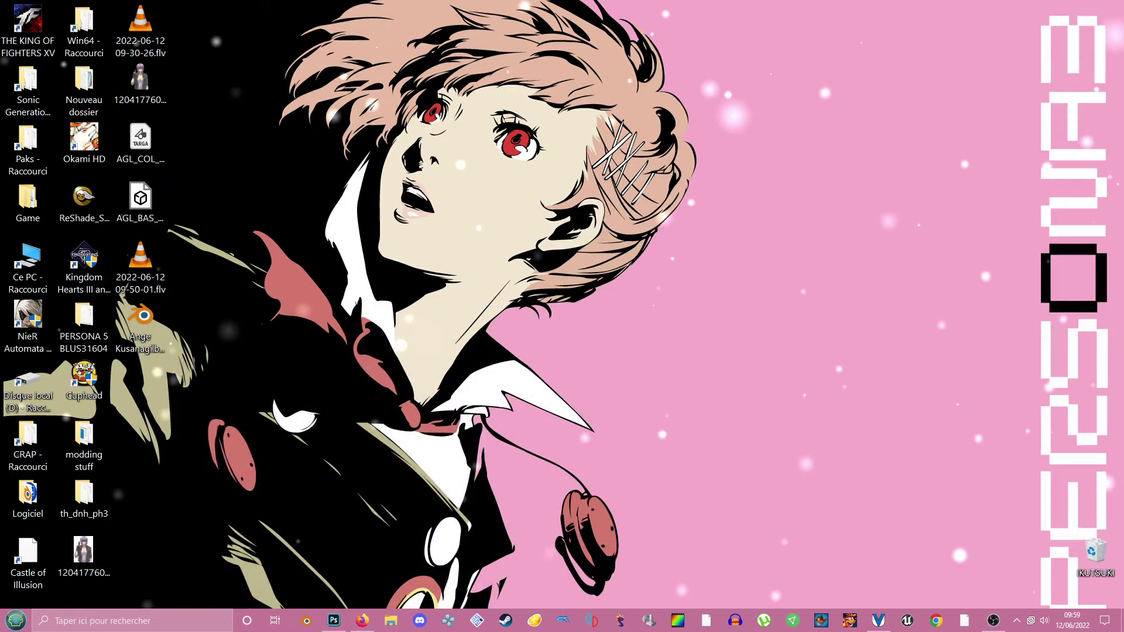
# Open Ange Kusanagi.blend from the desktop in Blender and examine the recoloured trouser leg panels on the character.
pyautogui.doubleClick(140, 327)
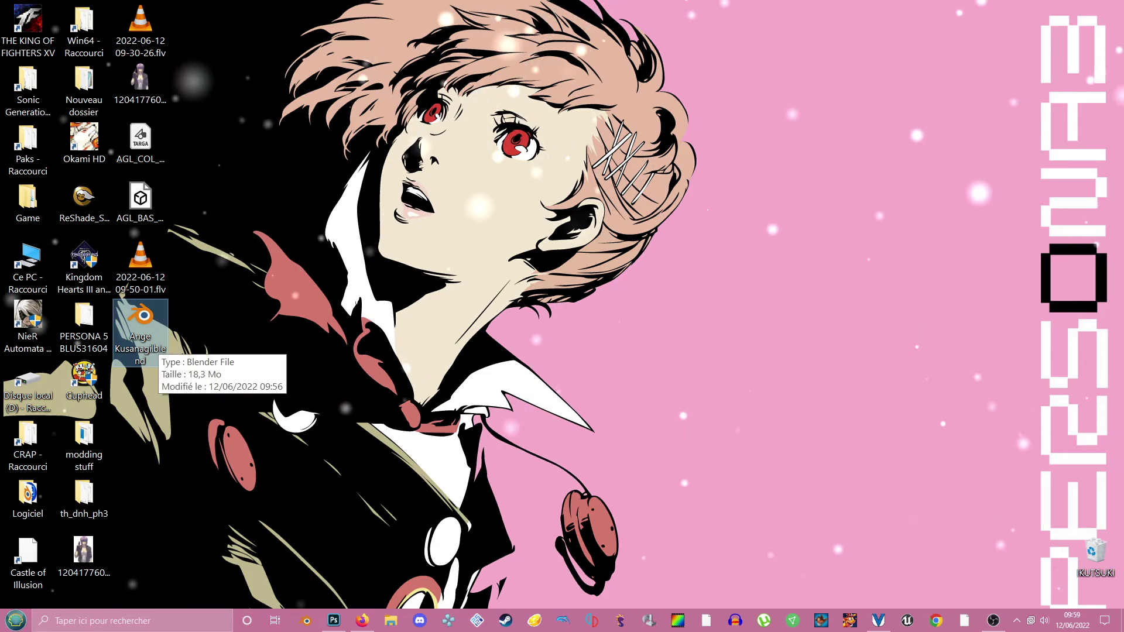
pyautogui.doubleClick(141, 328)
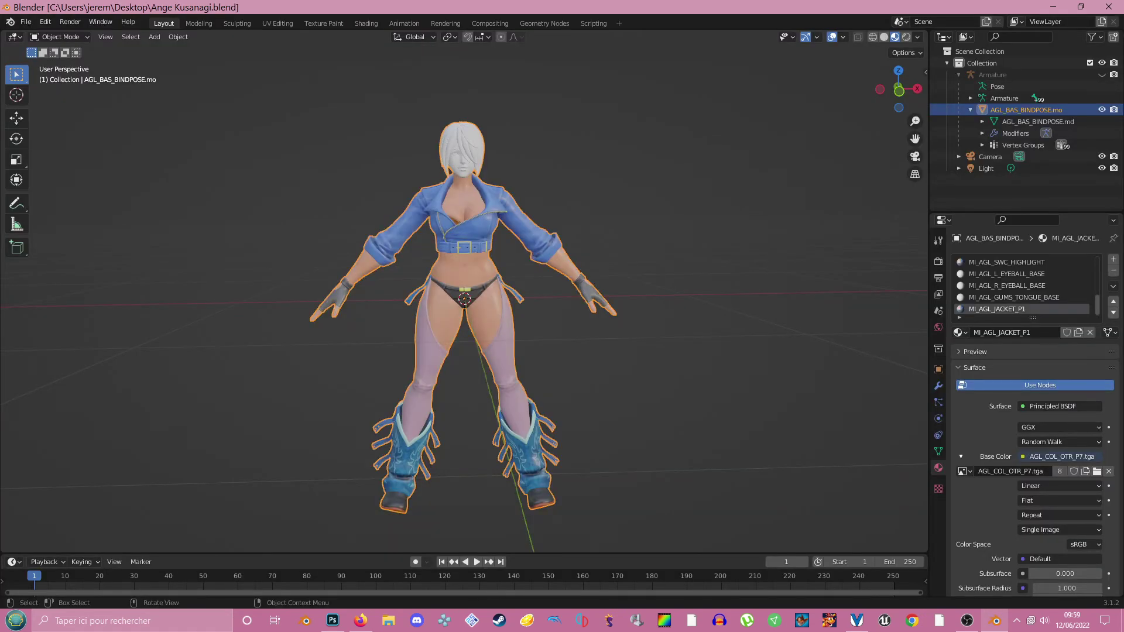
pyautogui.scroll(3, 464, 292)
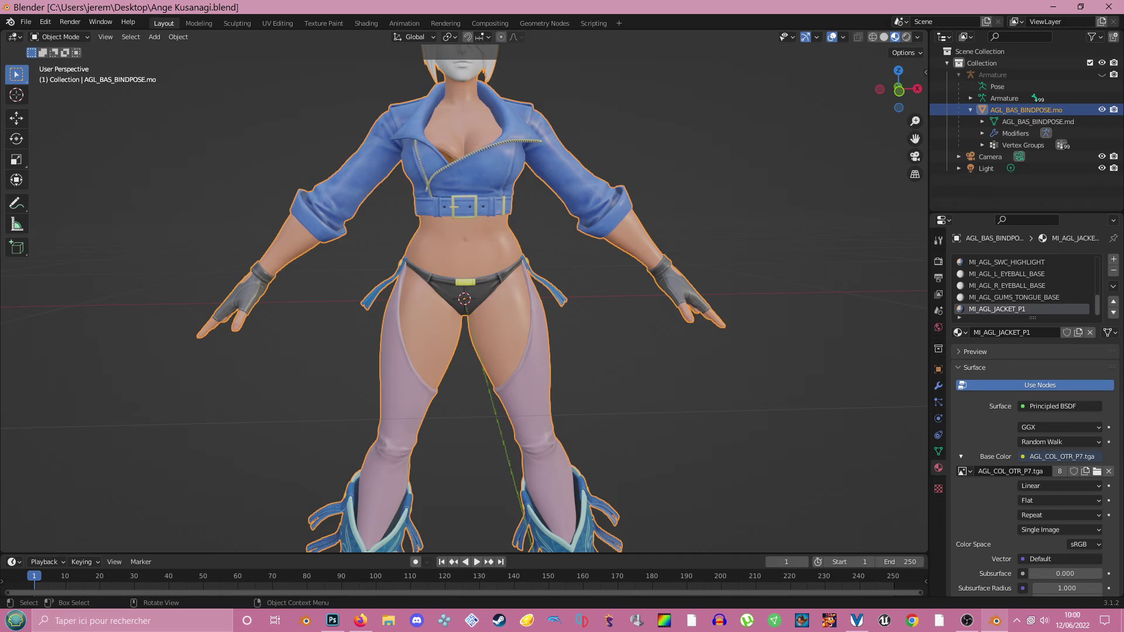
pyautogui.moveTo(465, 299); pyautogui.dragTo(474, 328, button='middle')
pyautogui.scroll(-3, 465, 299)
# Show the desktop and switch to the OBS window.
pyautogui.press('super+d')
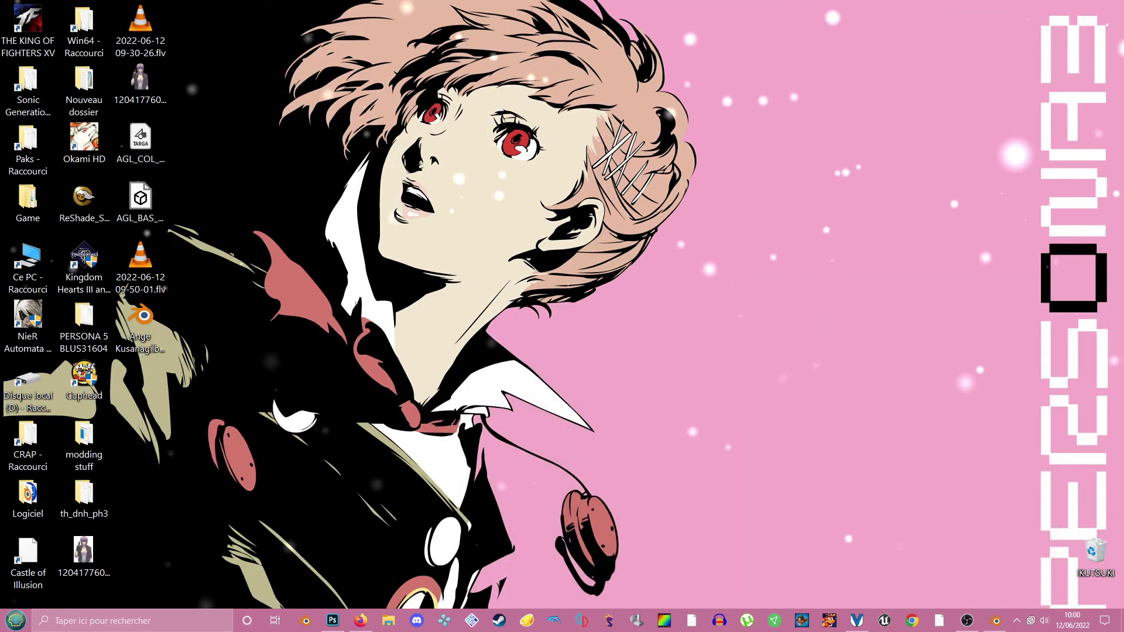
pyautogui.moveTo(968, 621)
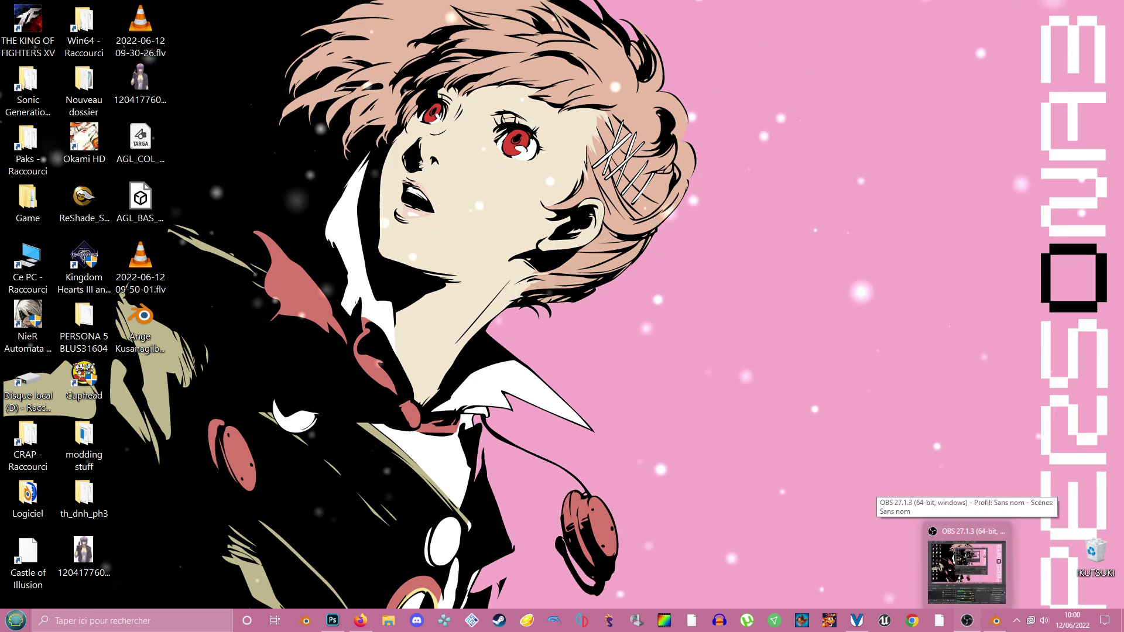
pyautogui.click(967, 565)
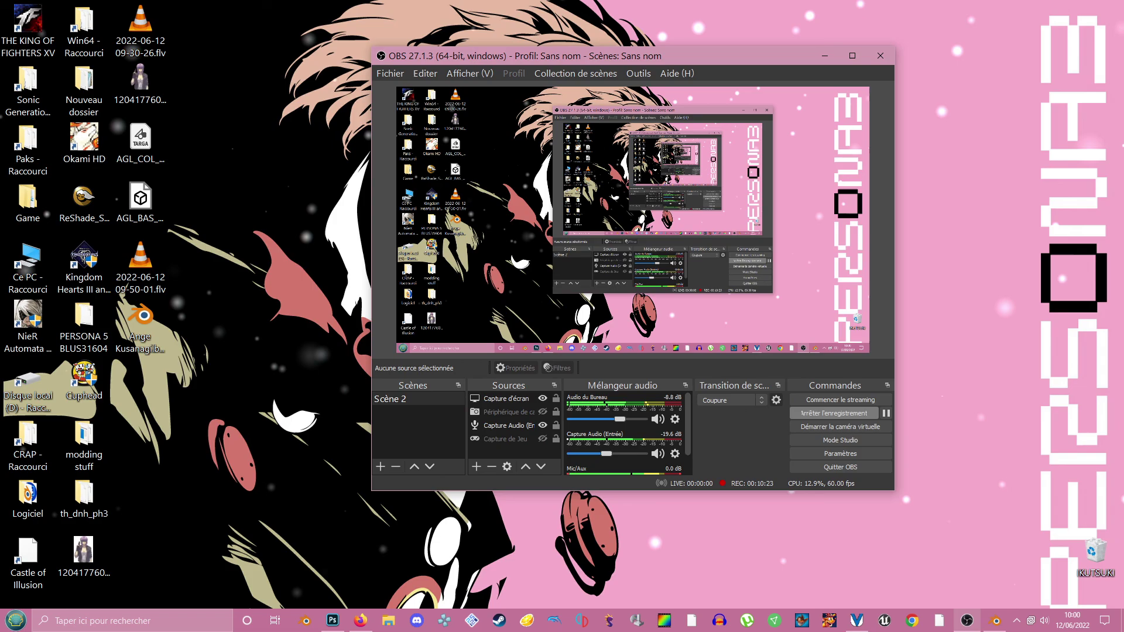